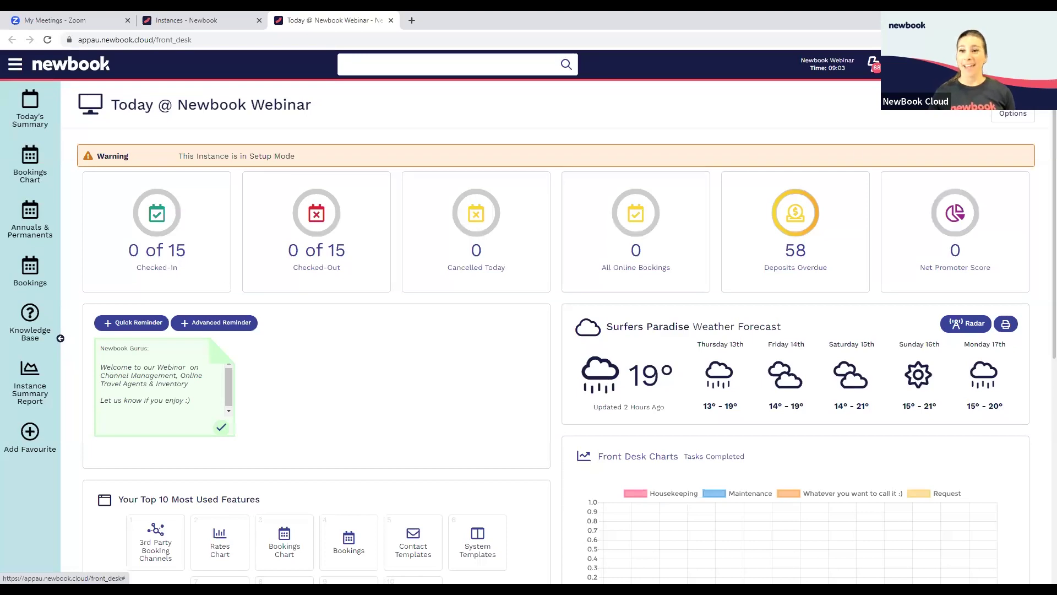
Step: Search the Knowledge Base for "channel" and close the help panel
{"action": "left_click", "coordinate": [849, 139]}
{"action": "type", "text": "channel"}
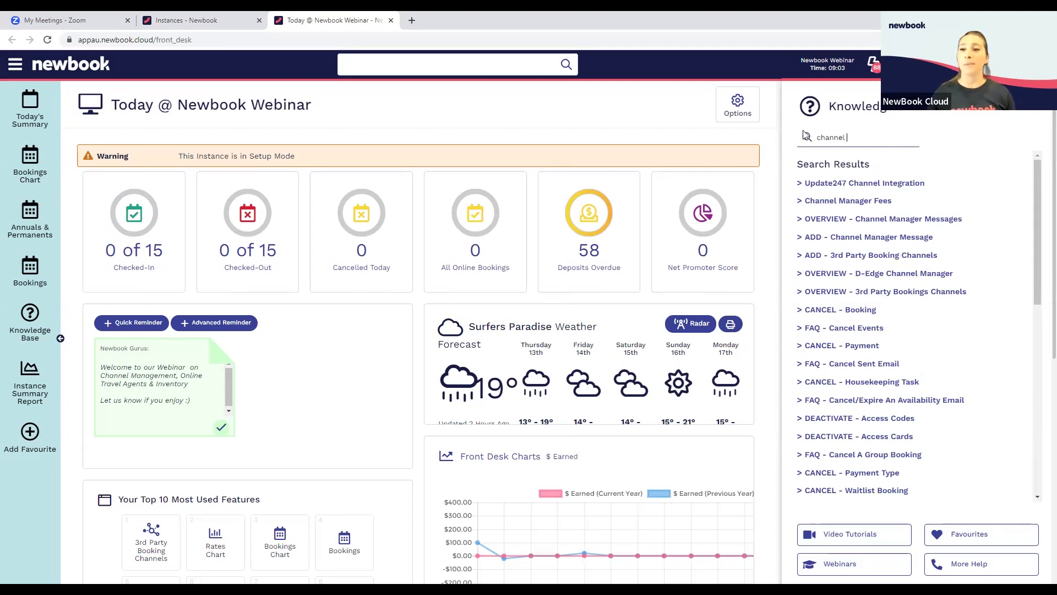
{"action": "left_click", "coordinate": [1034, 117]}
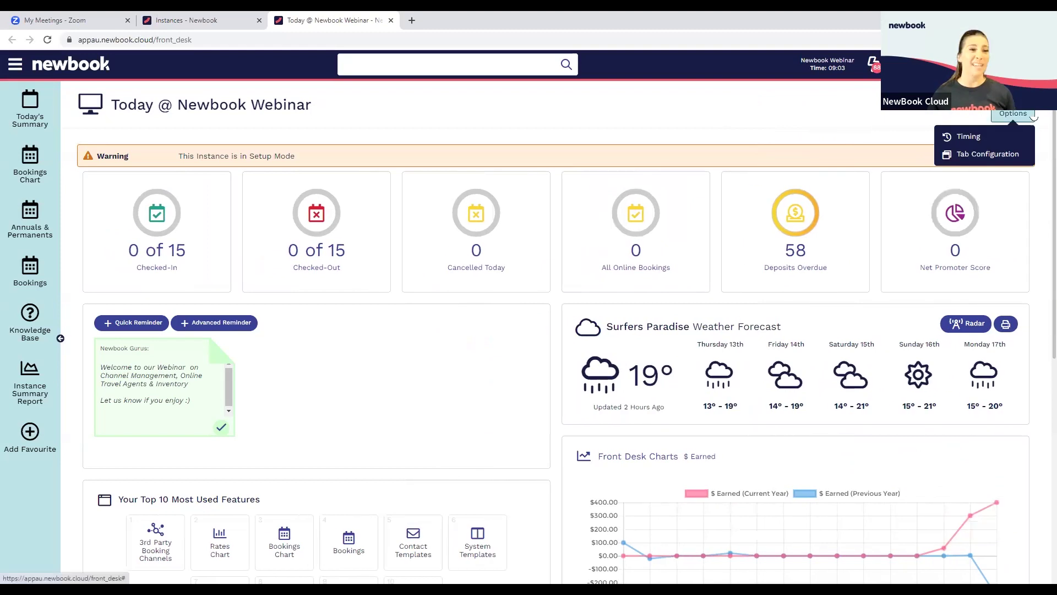
Step: Find the 3rd Party Booking Channels page by searching for "channel", open it and look through the channel list
{"action": "left_click", "coordinate": [14, 67]}
{"action": "type", "text": "channel"}
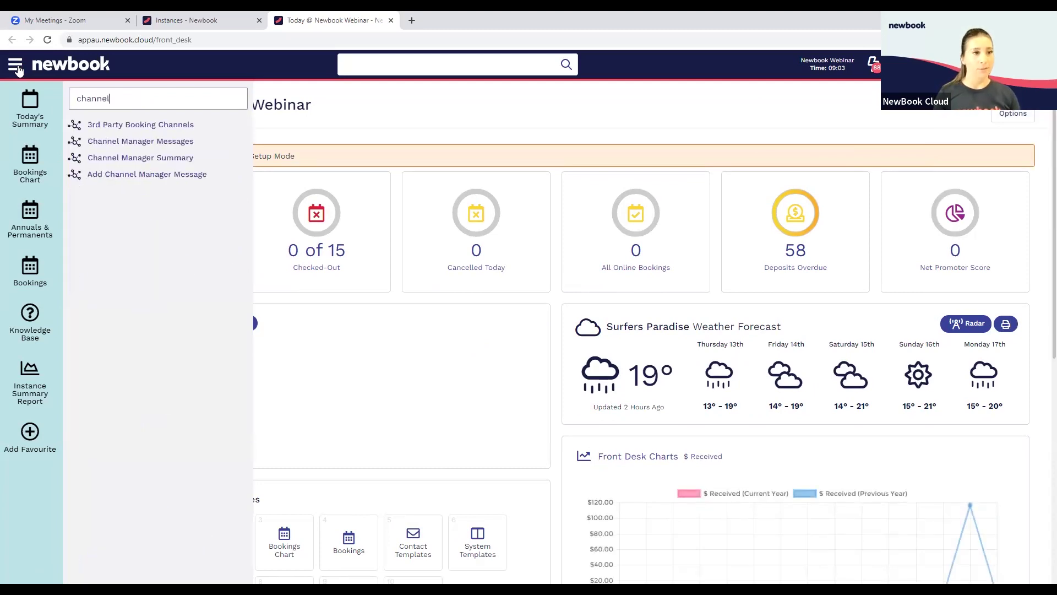
{"action": "left_click", "coordinate": [161, 127]}
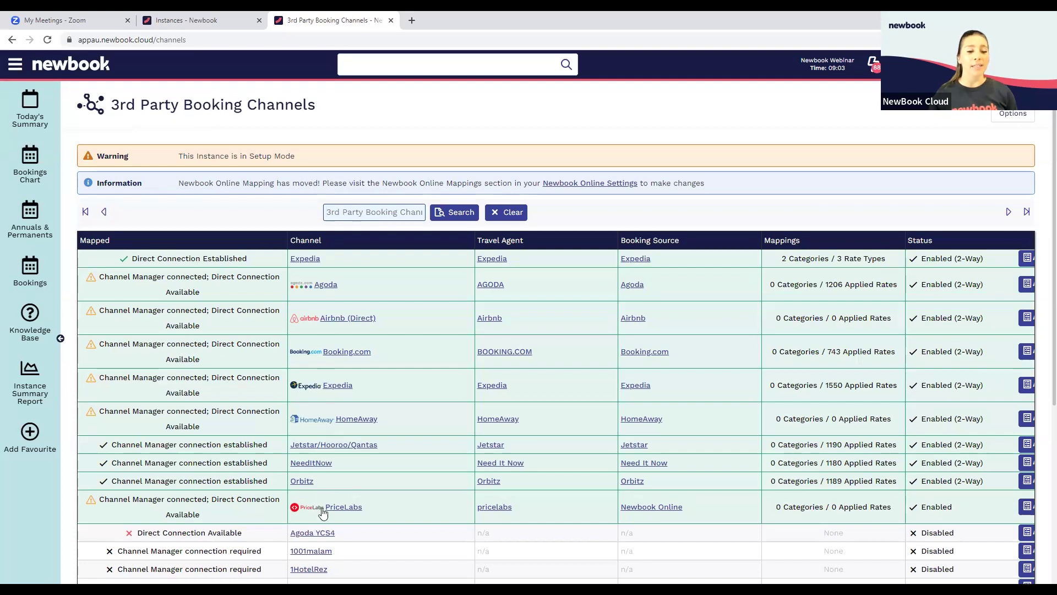
{"action": "scroll", "coordinate": [512, 325], "scroll_direction": "down", "scroll_amount": 5}
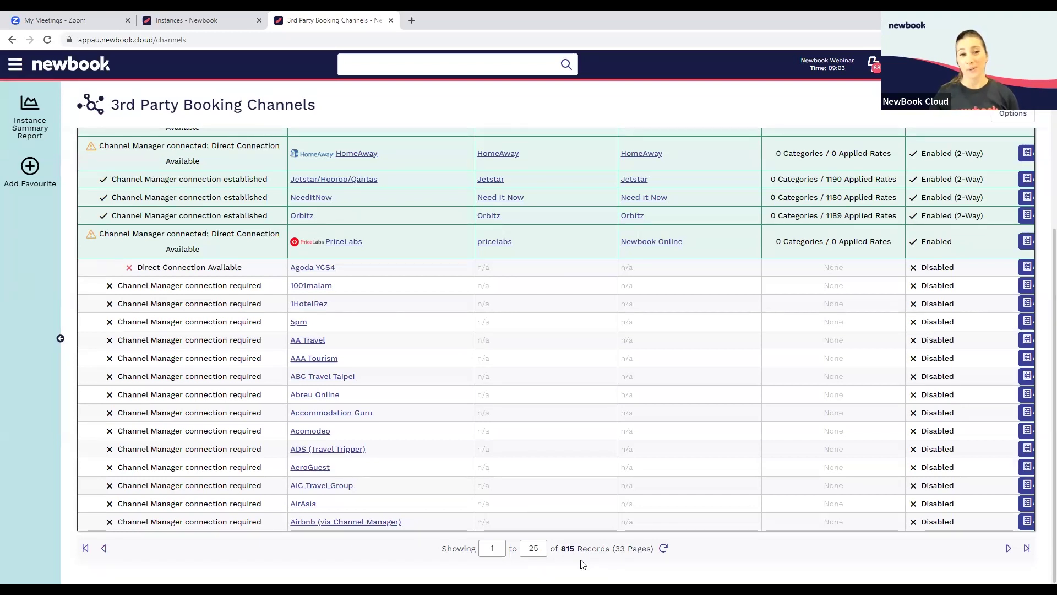
{"action": "scroll", "coordinate": [496, 308], "scroll_direction": "up", "scroll_amount": 5}
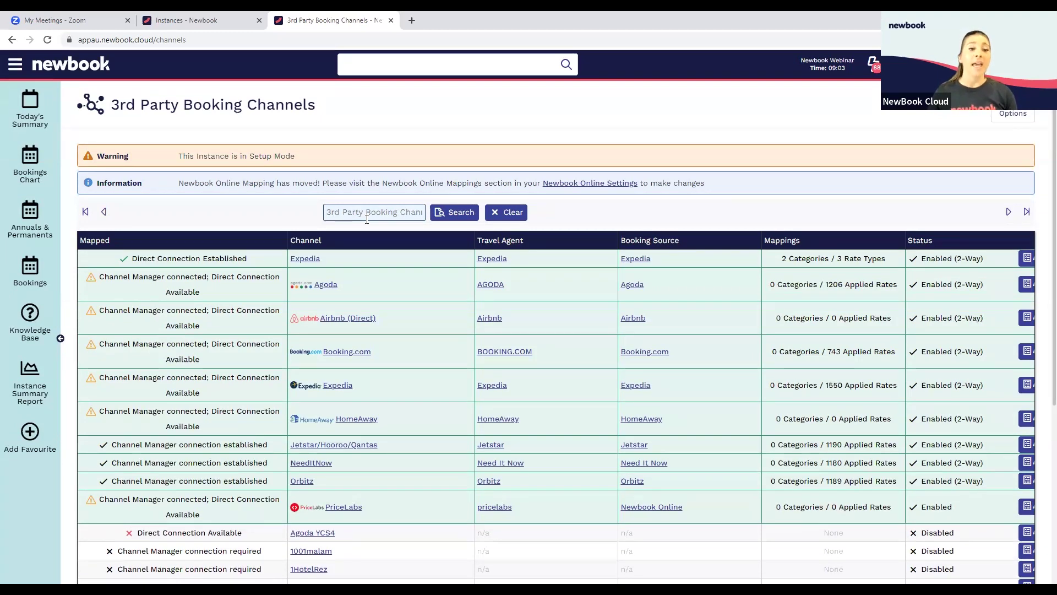
Step: View the Agoda channel's direct connection instructions from its settings, and return to the booking channels list
{"action": "left_click", "coordinate": [328, 286]}
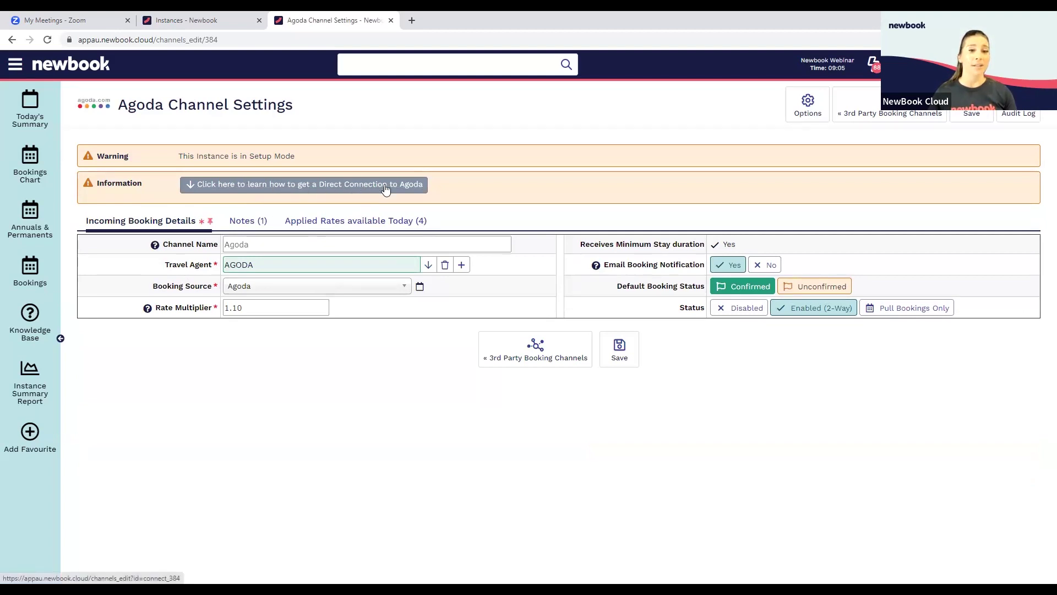
{"action": "left_click", "coordinate": [281, 185]}
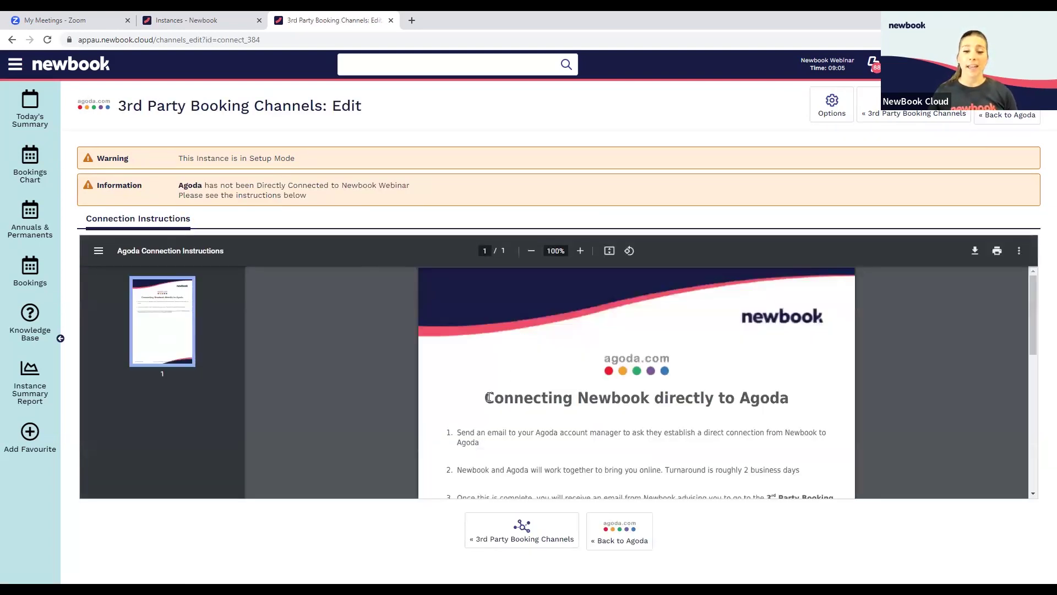
{"action": "left_click_drag", "start_coordinate": [449, 433], "coordinate": [588, 435]}
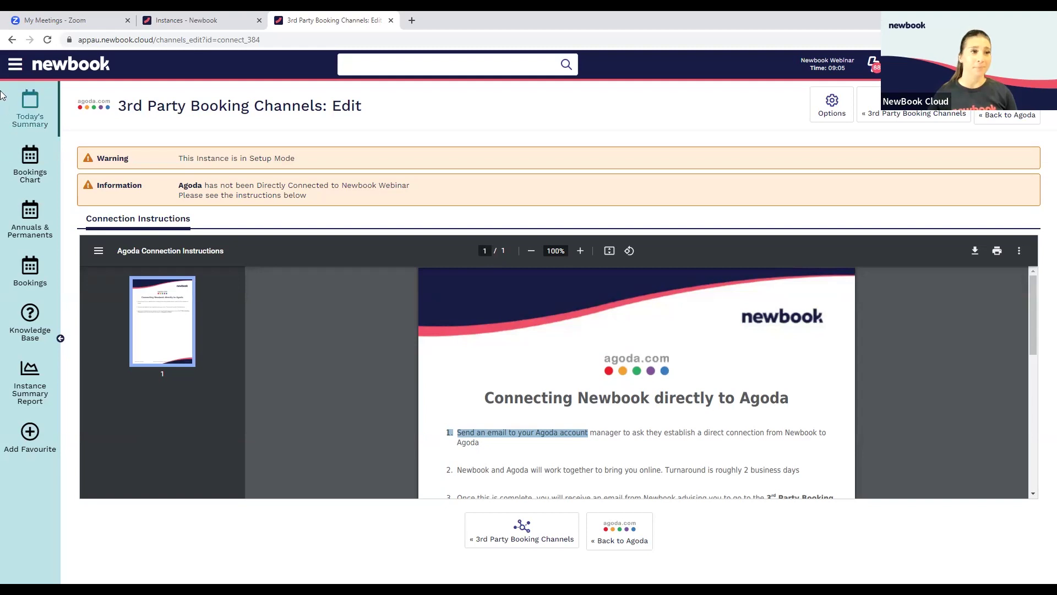
{"action": "left_click", "coordinate": [12, 41]}
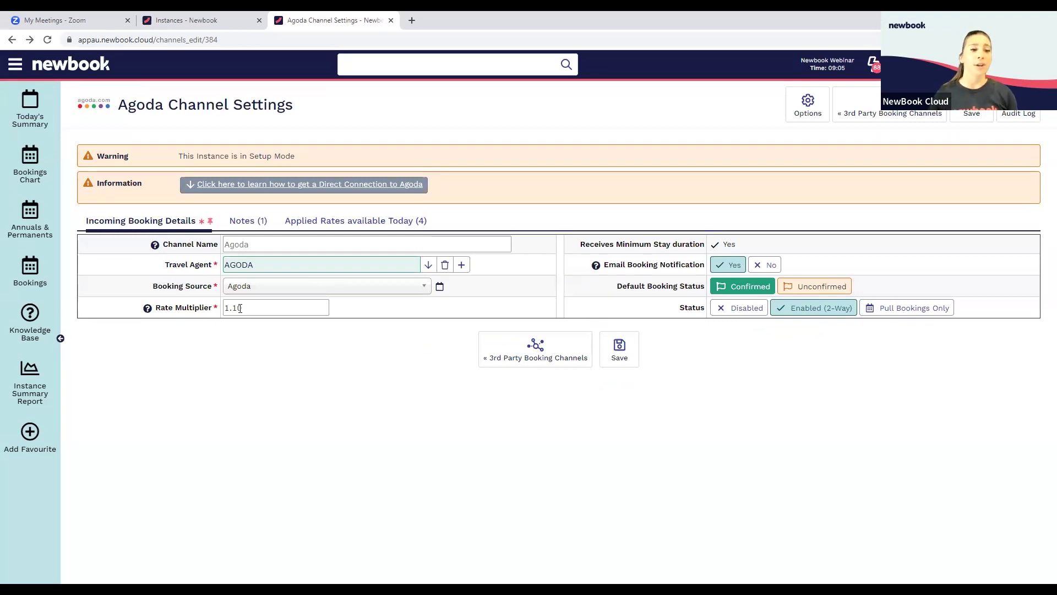
{"action": "left_click", "coordinate": [20, 49]}
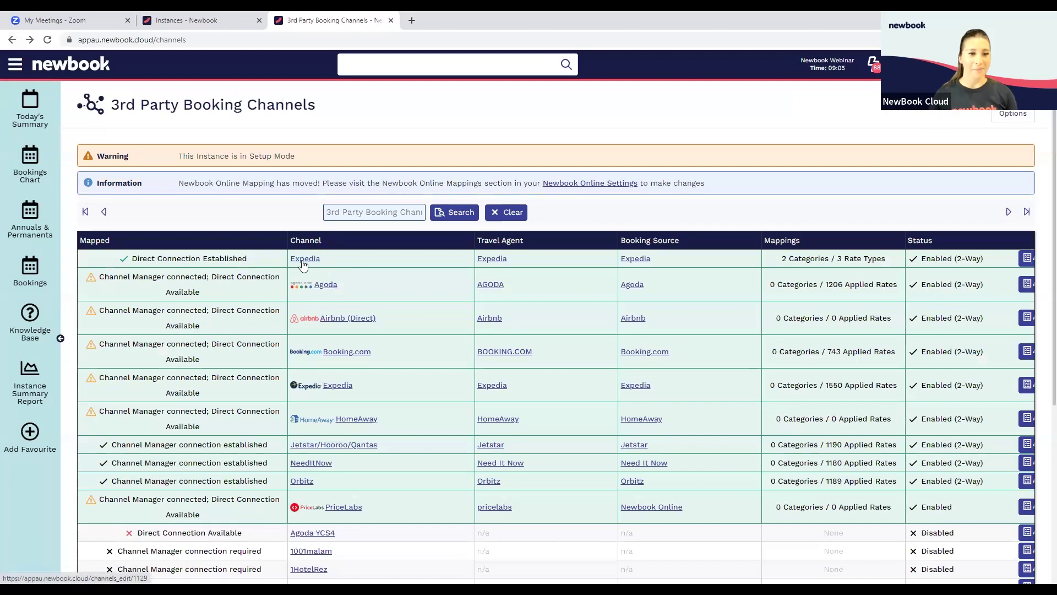
Step: Open the directly connected Expedia channel and review its channel name, travel agent and booking source settings
{"action": "left_click", "coordinate": [302, 262]}
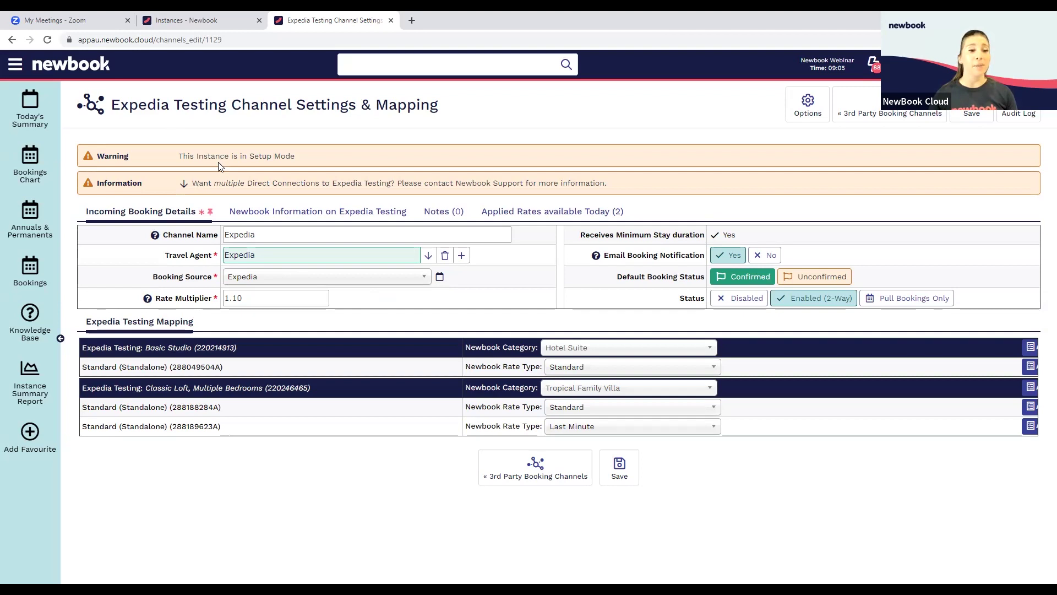
{"action": "left_click_drag", "start_coordinate": [164, 235], "coordinate": [213, 236]}
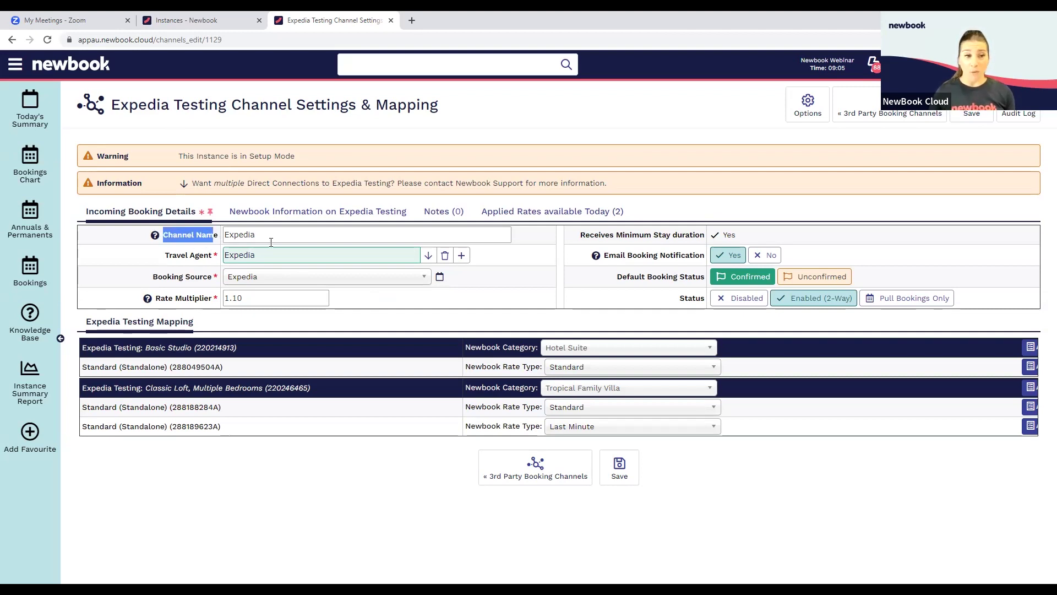
{"action": "left_click_drag", "start_coordinate": [164, 256], "coordinate": [213, 261]}
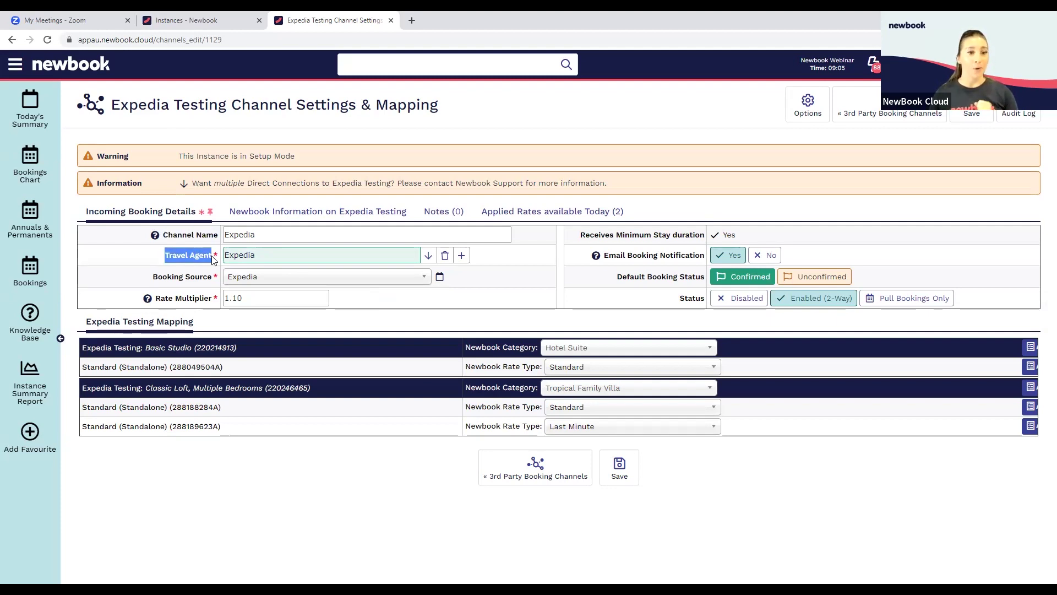
{"action": "left_click_drag", "start_coordinate": [155, 278], "coordinate": [216, 275]}
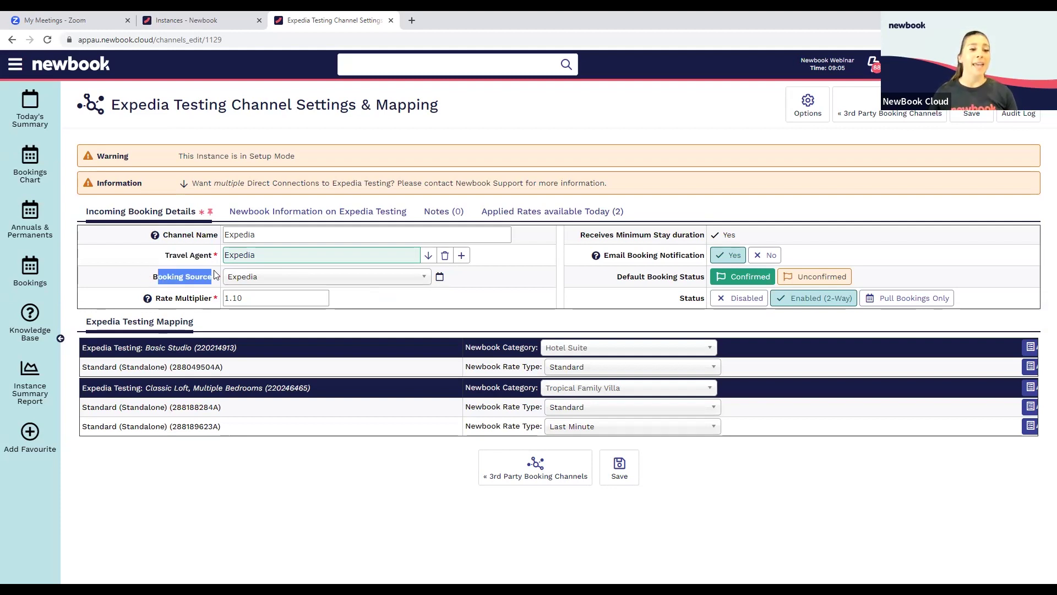
{"action": "left_click", "coordinate": [270, 280]}
{"action": "left_click", "coordinate": [140, 283]}
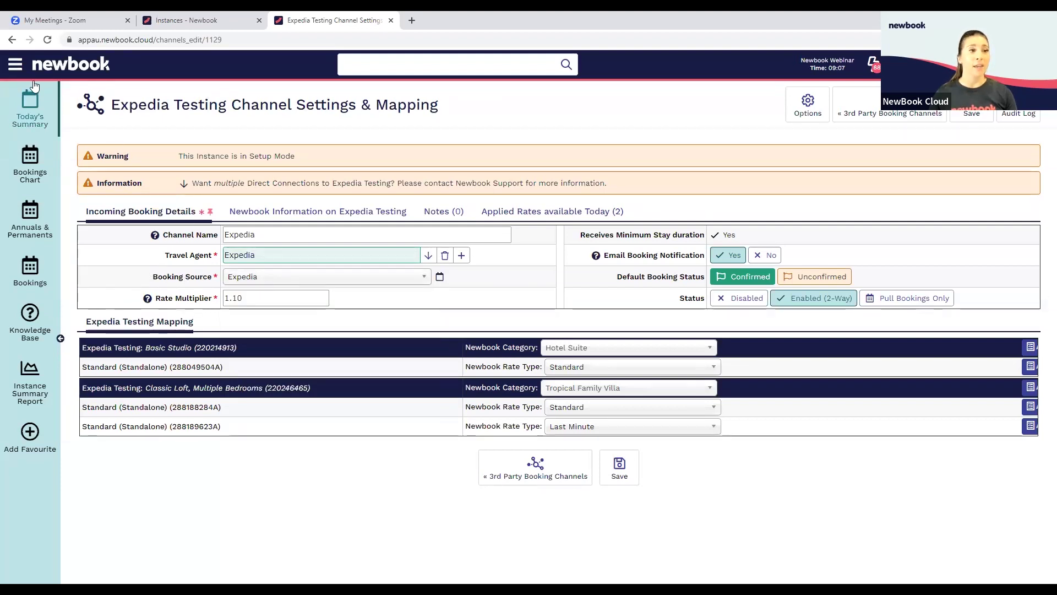
Step: Search the navigation for "source" to locate the booking source pages, and close the search without leaving the Expedia settings
{"action": "left_click", "coordinate": [16, 65]}
{"action": "type", "text": "source"}
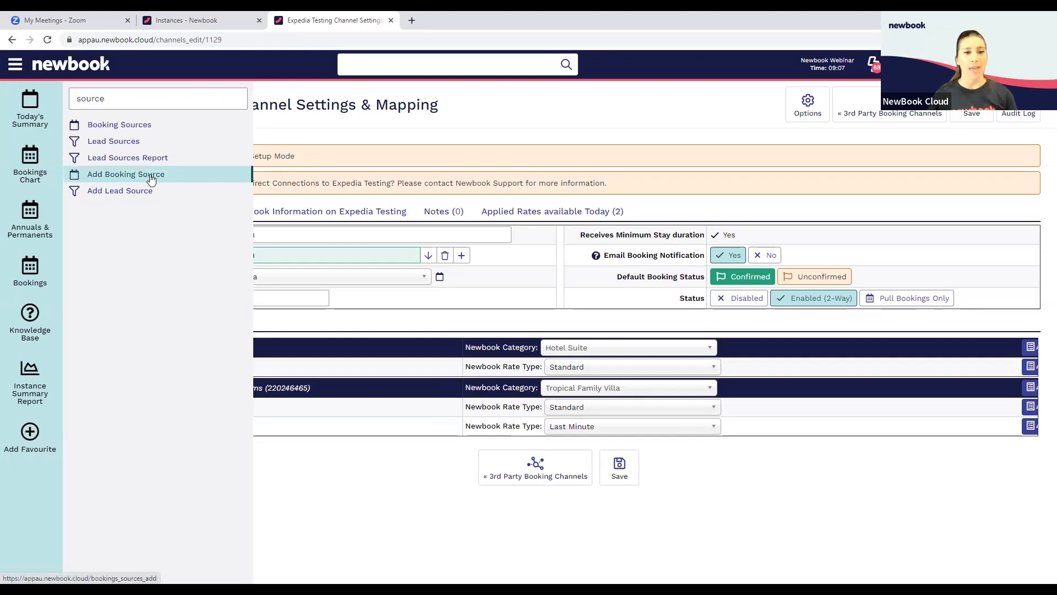
{"action": "left_click", "coordinate": [435, 304]}
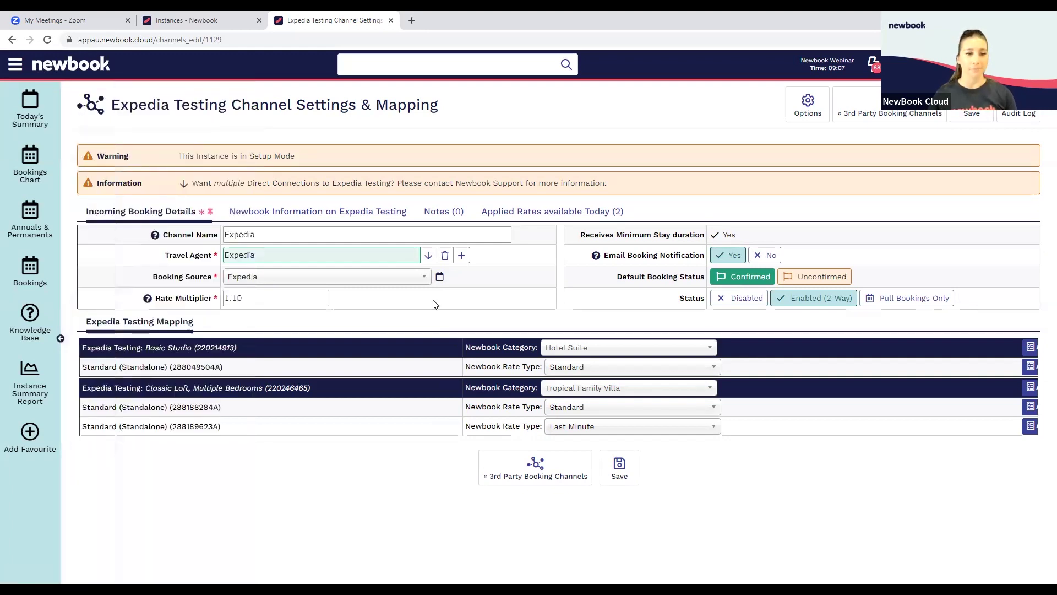
Step: Examine the Rate Multiplier setting of the Expedia channel
{"action": "left_click_drag", "start_coordinate": [161, 301], "coordinate": [216, 308]}
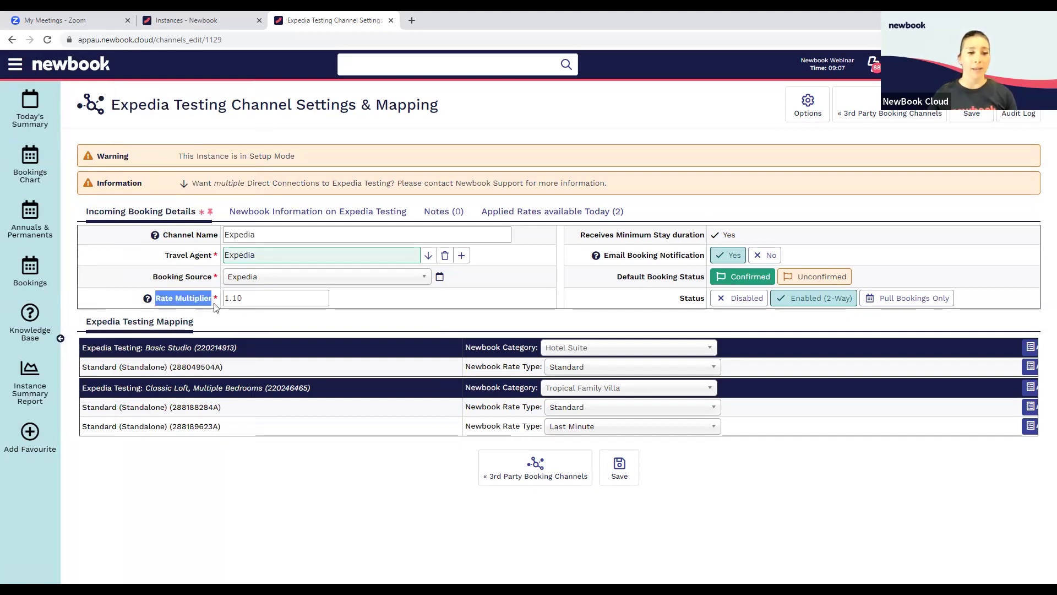
{"action": "left_click", "coordinate": [215, 304]}
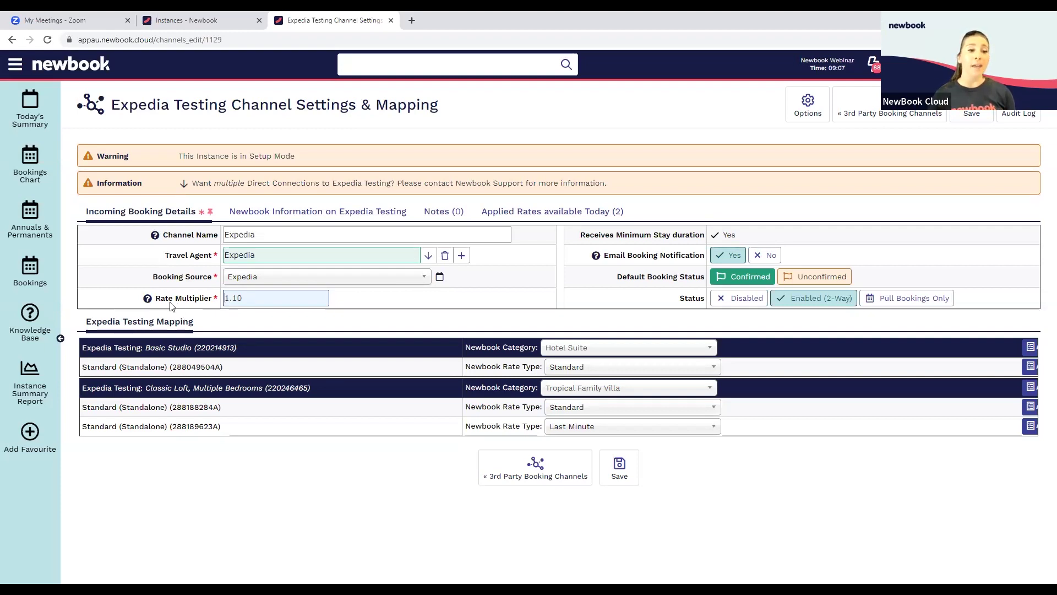
{"action": "mouse_move", "coordinate": [149, 301]}
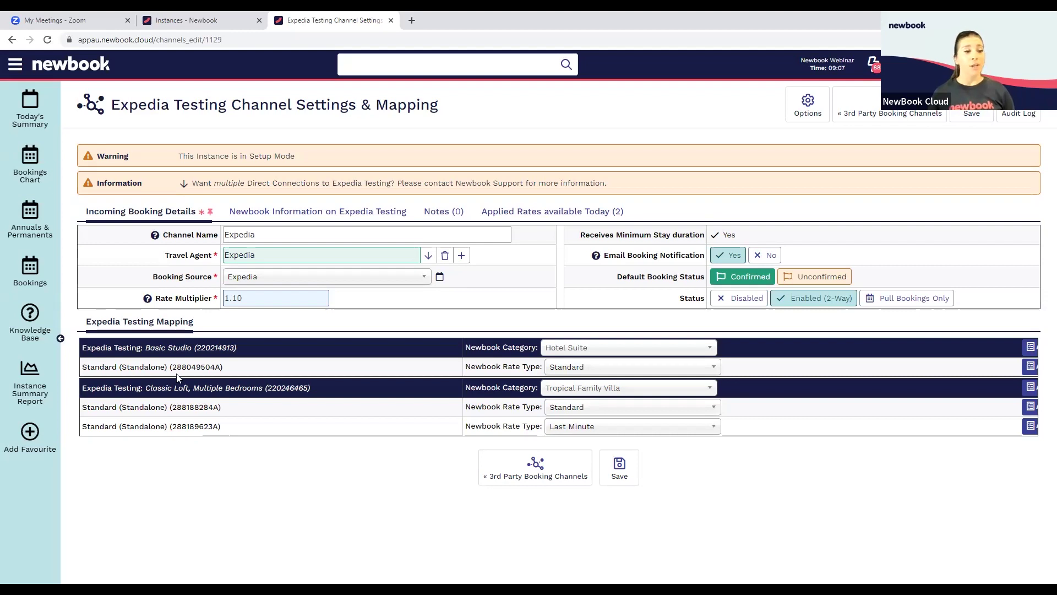
Step: Examine how Expedia's Basic Studio and Classic Loft rooms map to Newbook categories, and view the available rate types for mapping
{"action": "left_click", "coordinate": [151, 346]}
{"action": "left_click_drag", "start_coordinate": [189, 347], "coordinate": [191, 346]}
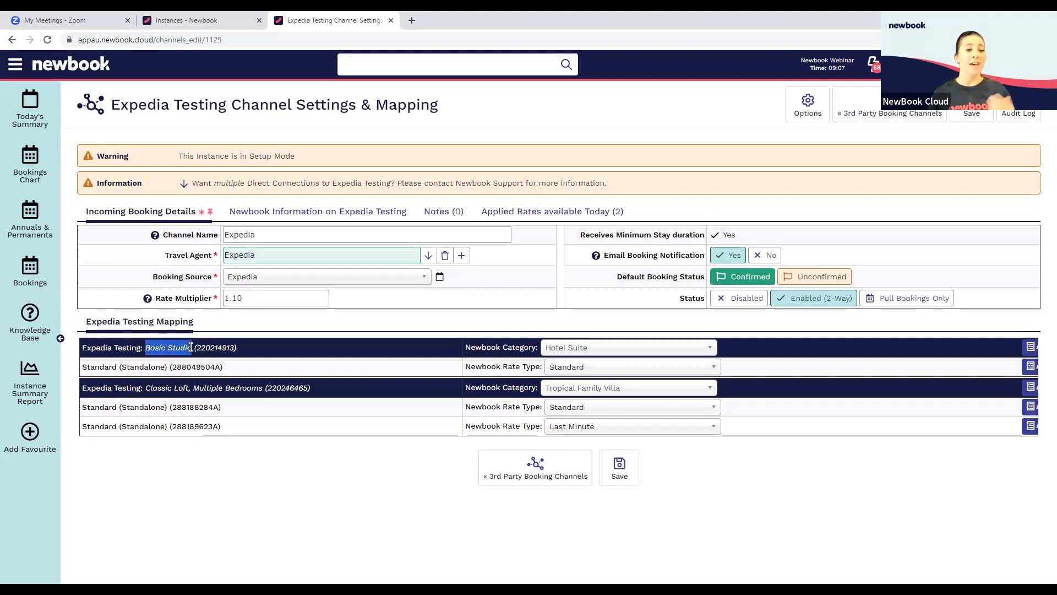
{"action": "double_click", "coordinate": [106, 365]}
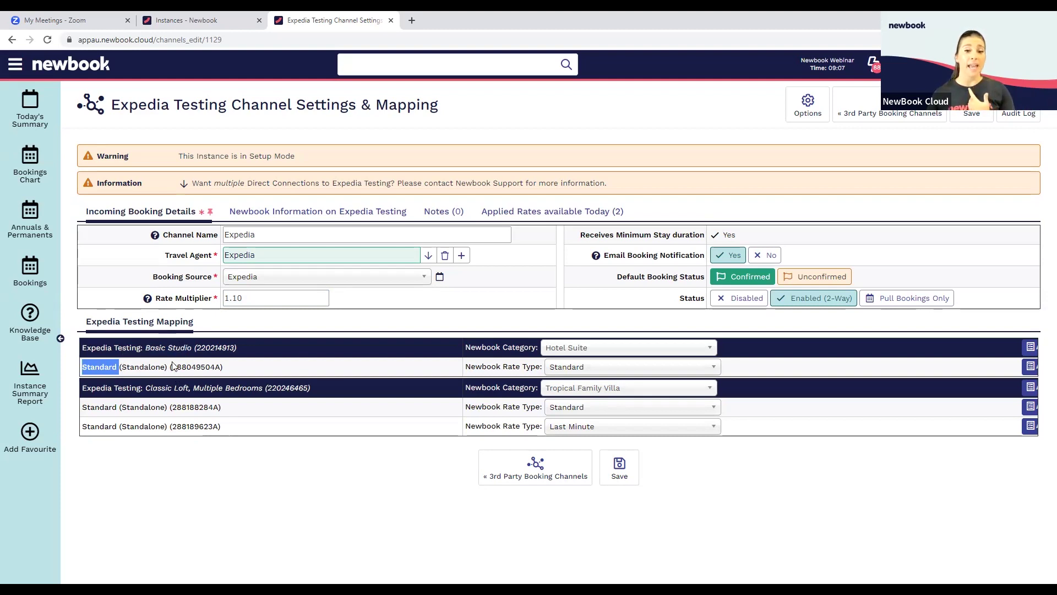
{"action": "left_click_drag", "start_coordinate": [468, 347], "coordinate": [503, 347]}
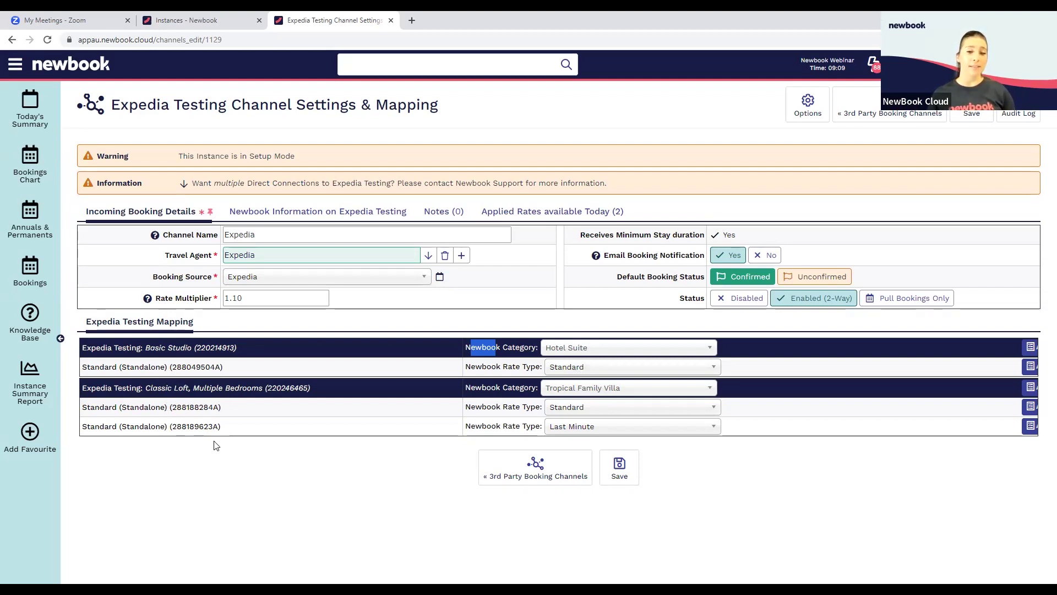
{"action": "left_click", "coordinate": [574, 409]}
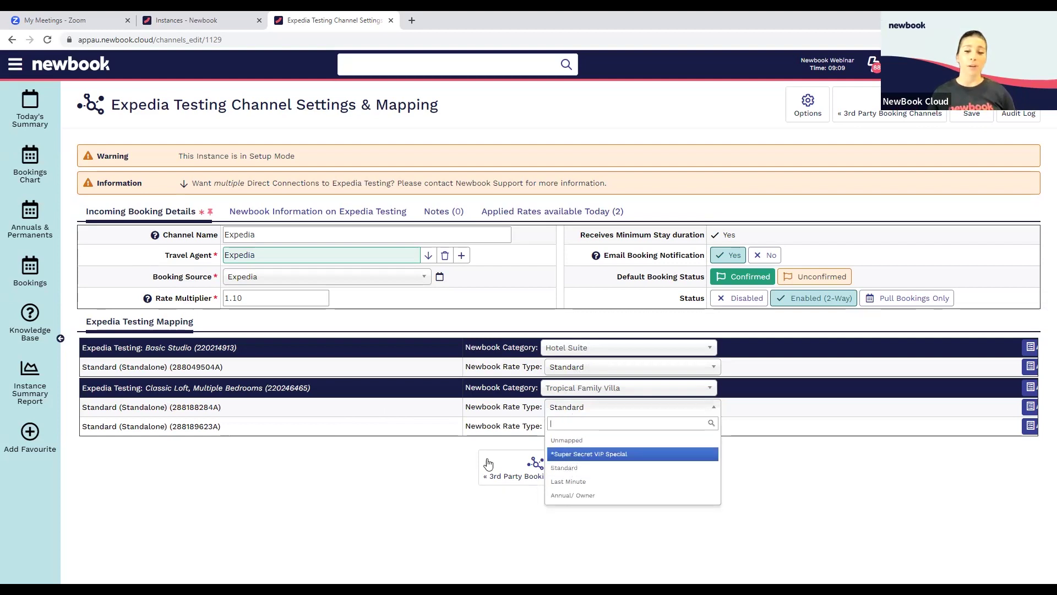
{"action": "left_click", "coordinate": [516, 422]}
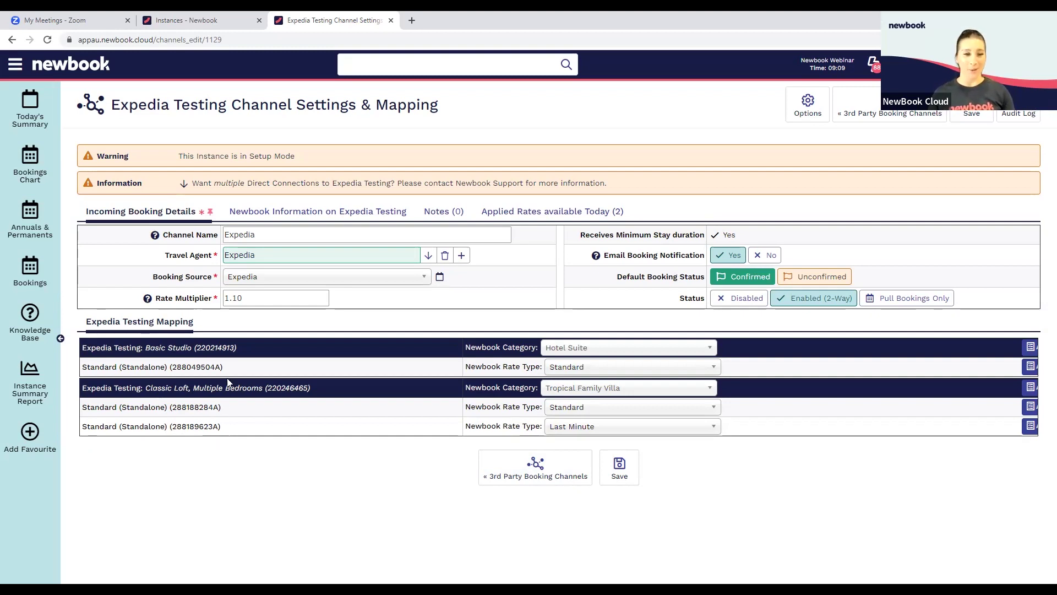
Step: Return to the booking channels list and open the Expedia travel agent record for editing
{"action": "left_click_drag", "start_coordinate": [163, 259], "coordinate": [214, 258]}
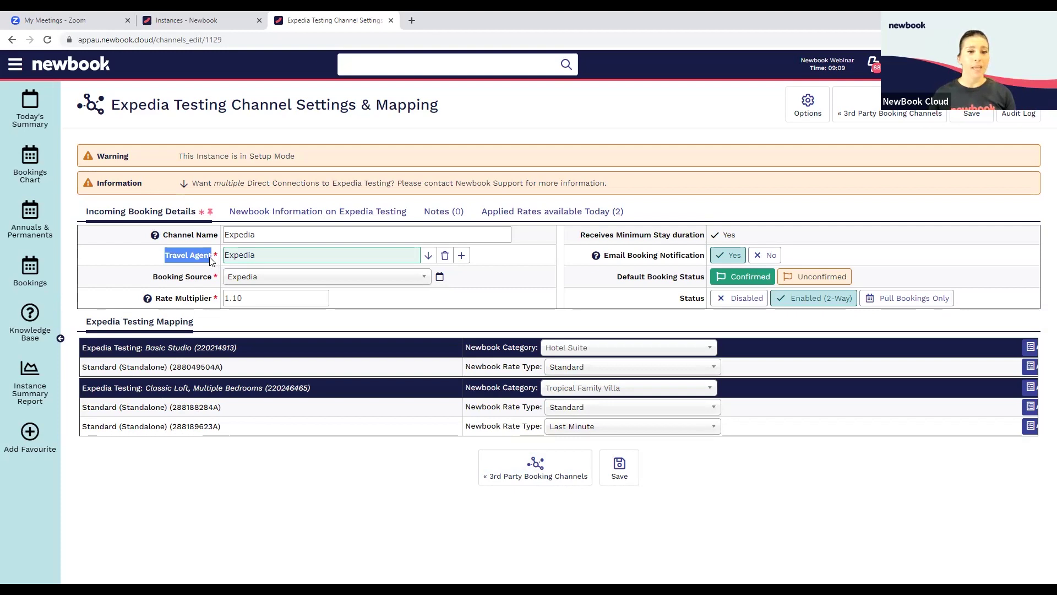
{"action": "left_click", "coordinate": [885, 115]}
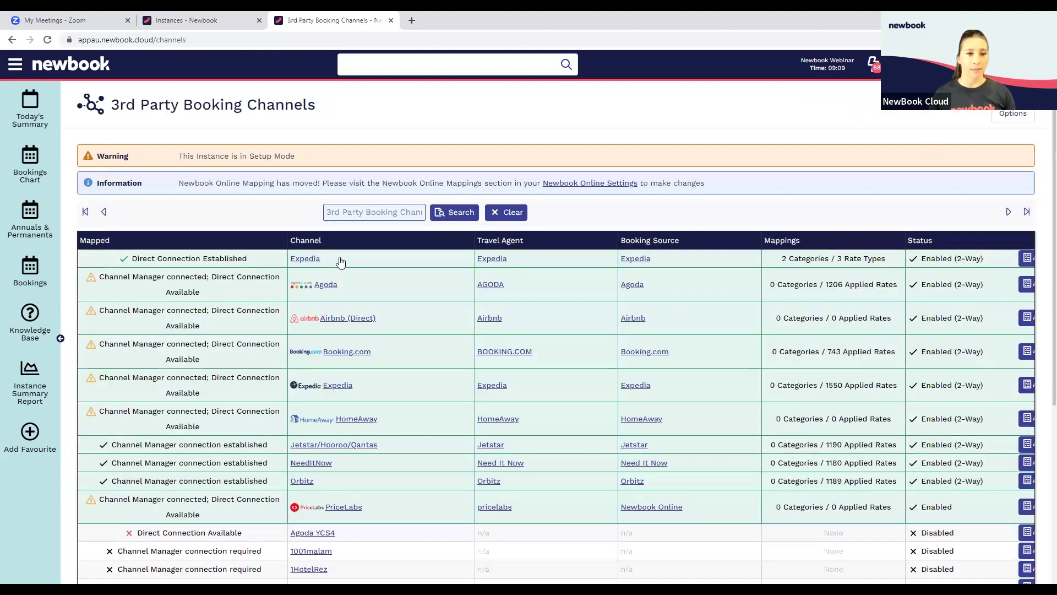
{"action": "left_click", "coordinate": [486, 260]}
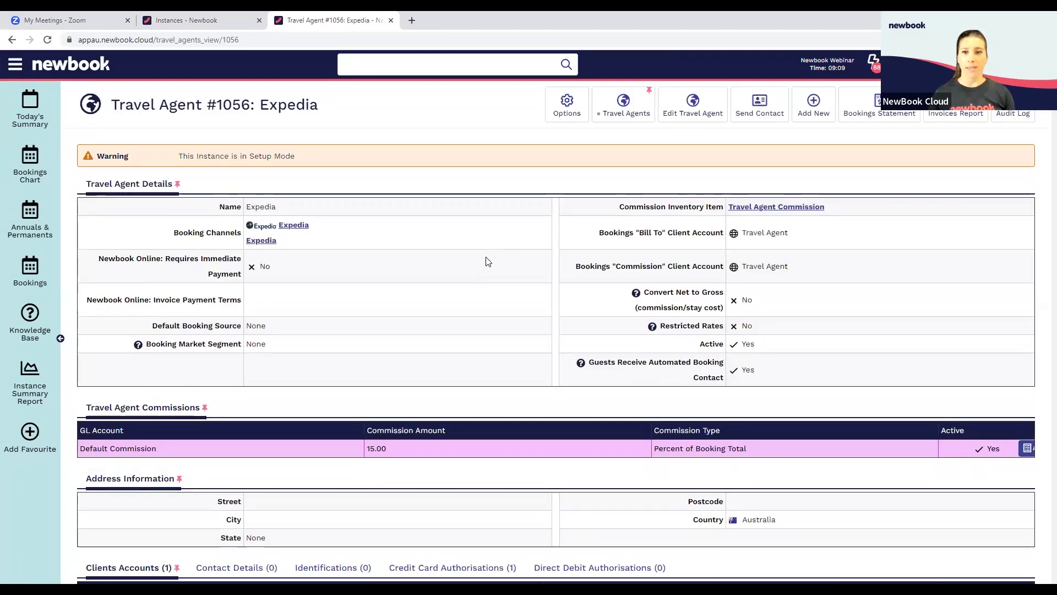
{"action": "left_click", "coordinate": [705, 107]}
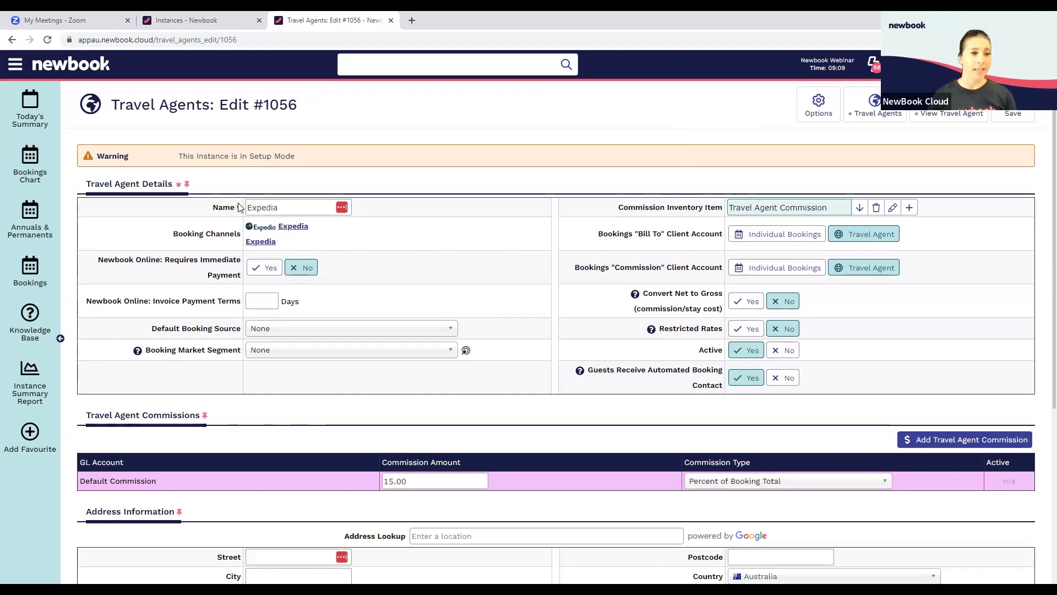
Step: Set the Expedia travel agent's default booking source to Expedia
{"action": "left_click_drag", "start_coordinate": [152, 329], "coordinate": [242, 330]}
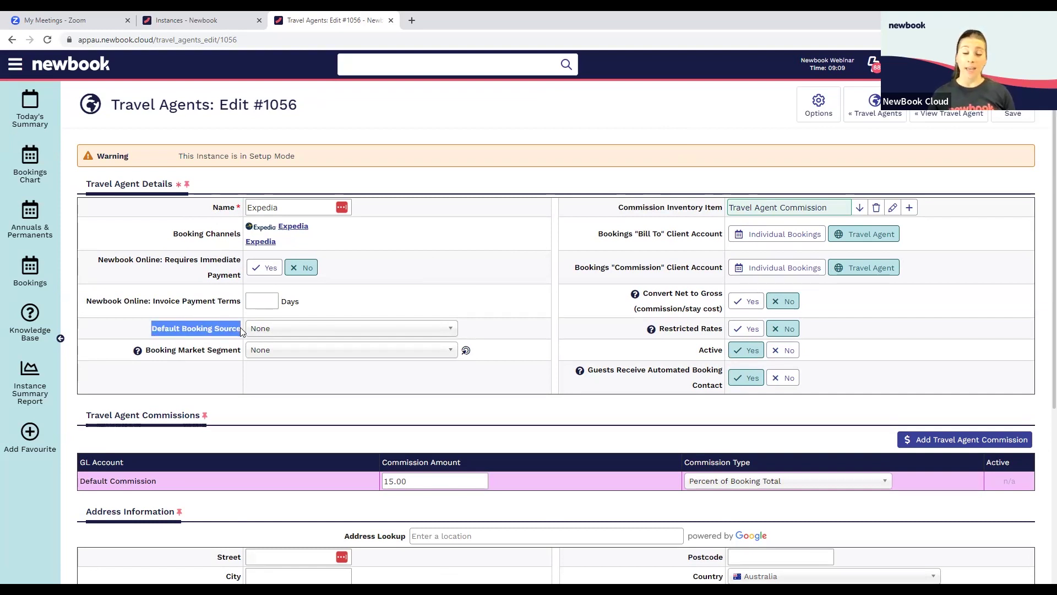
{"action": "left_click", "coordinate": [268, 330]}
{"action": "type", "text": "exped"}
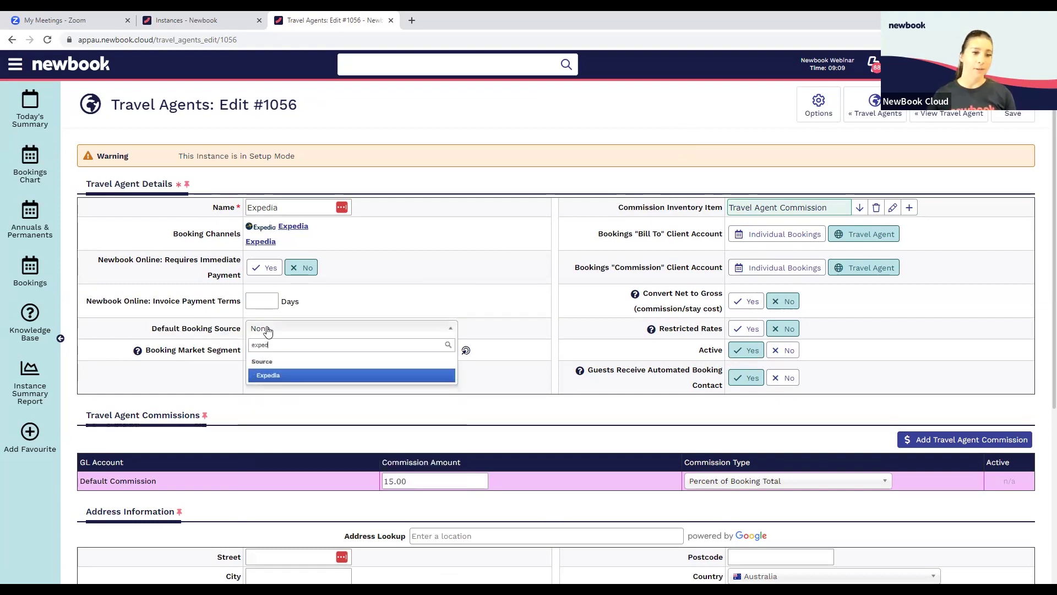
{"action": "left_click", "coordinate": [278, 376]}
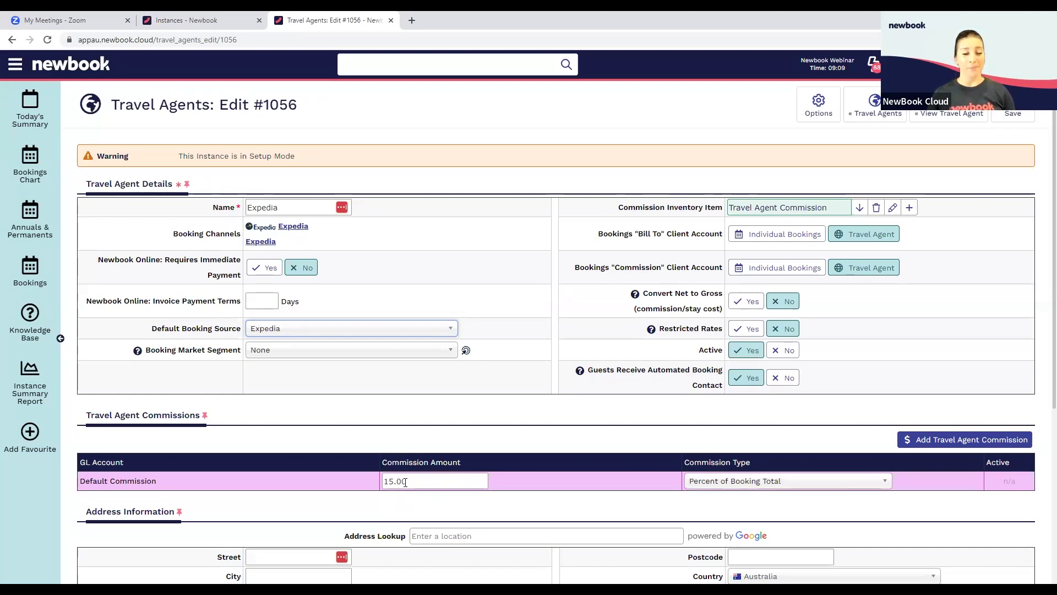
Step: Examine the Expedia travel agent's default commission amount and the available commission types
{"action": "double_click", "coordinate": [424, 486]}
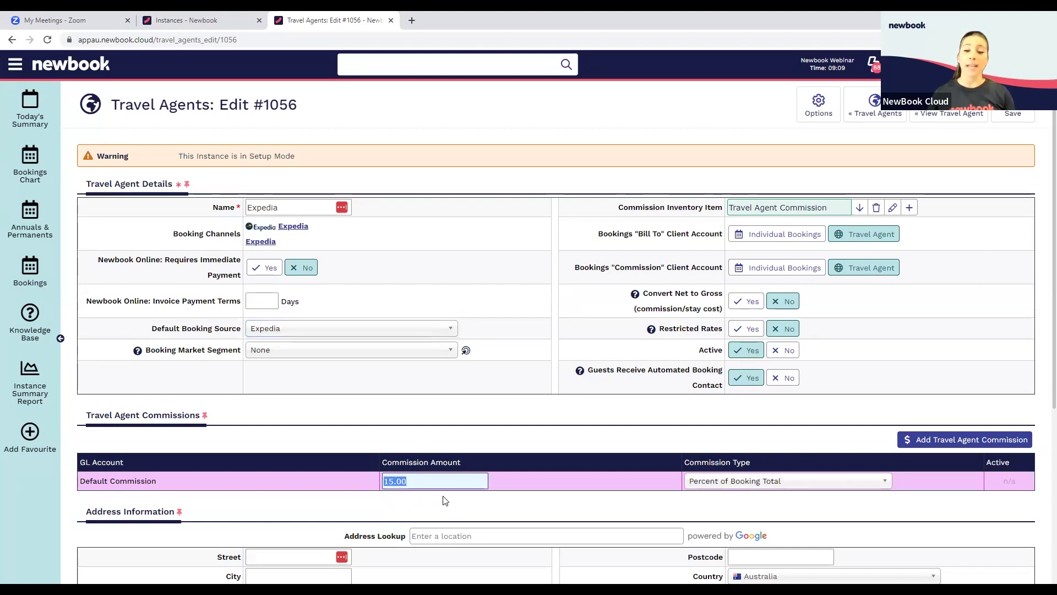
{"action": "left_click", "coordinate": [814, 483]}
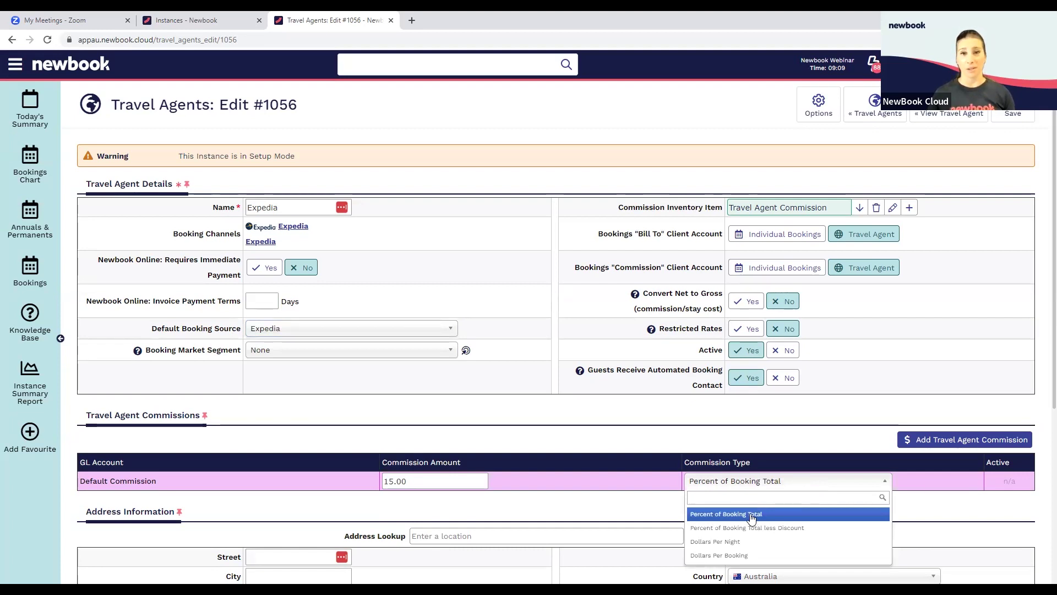
{"action": "left_click", "coordinate": [624, 434]}
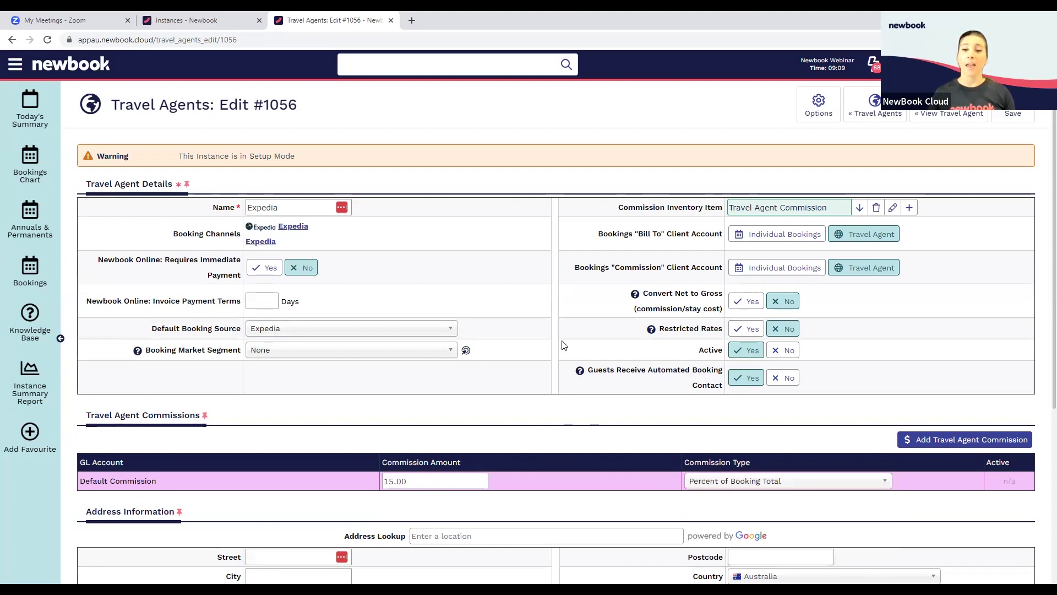
Step: Examine the Commission Inventory Item and the Bookings "Bill To" and "Commission" client account settings of the Expedia travel agent
{"action": "left_click_drag", "start_coordinate": [604, 210], "coordinate": [723, 209]}
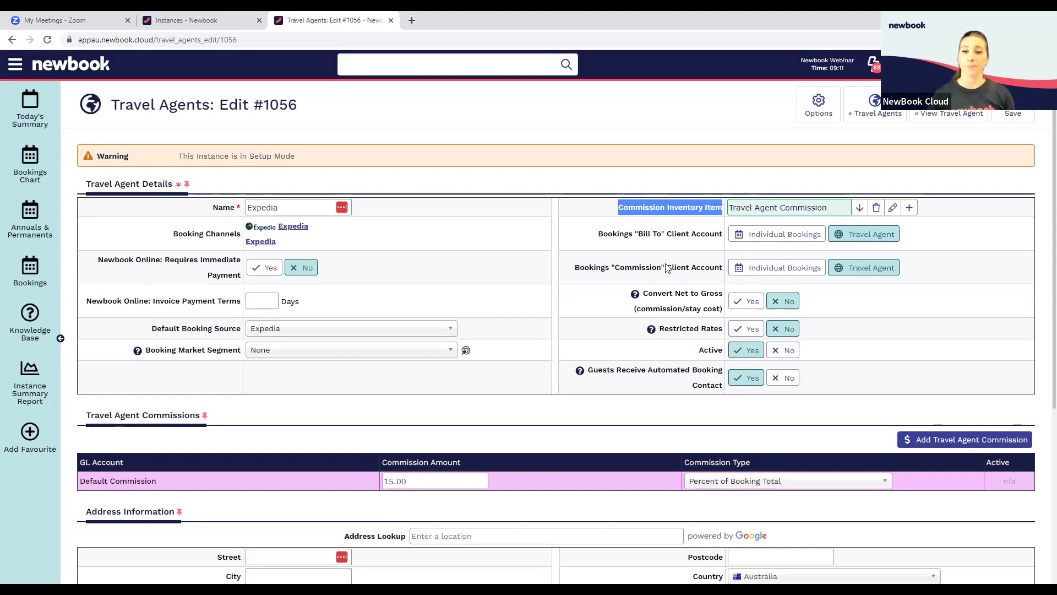
{"action": "left_click_drag", "start_coordinate": [598, 234], "coordinate": [670, 237]}
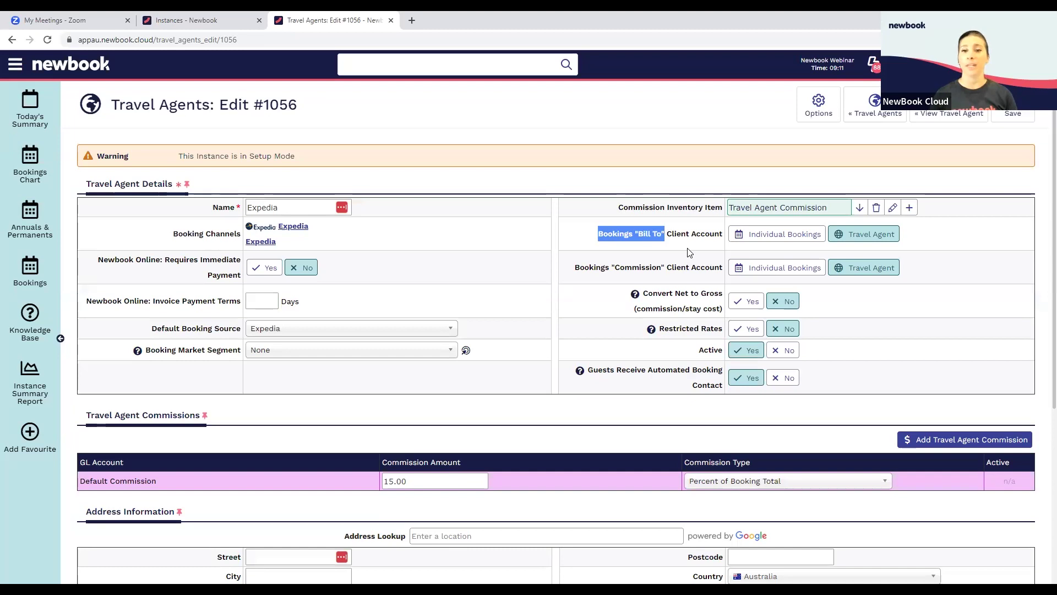
{"action": "left_click_drag", "start_coordinate": [576, 269], "coordinate": [666, 269]}
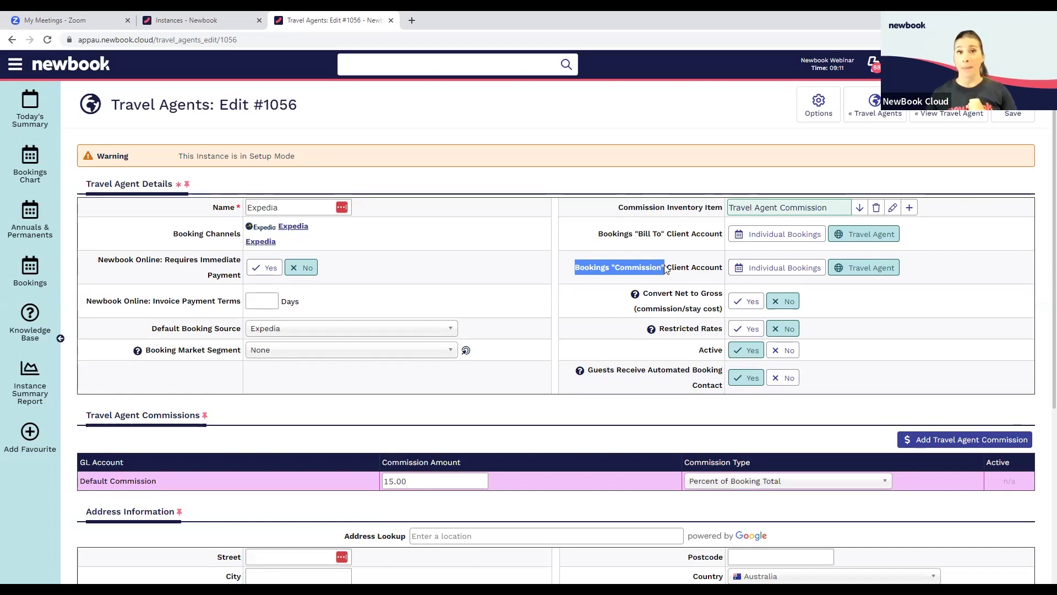
{"action": "left_click", "coordinate": [678, 242]}
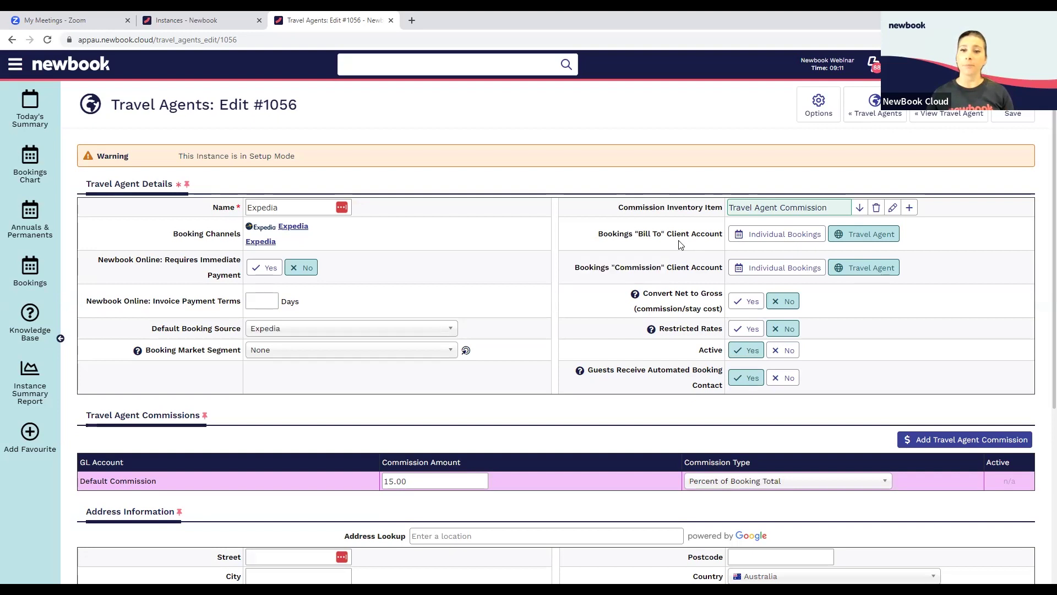
{"action": "left_click_drag", "start_coordinate": [633, 234], "coordinate": [671, 238]}
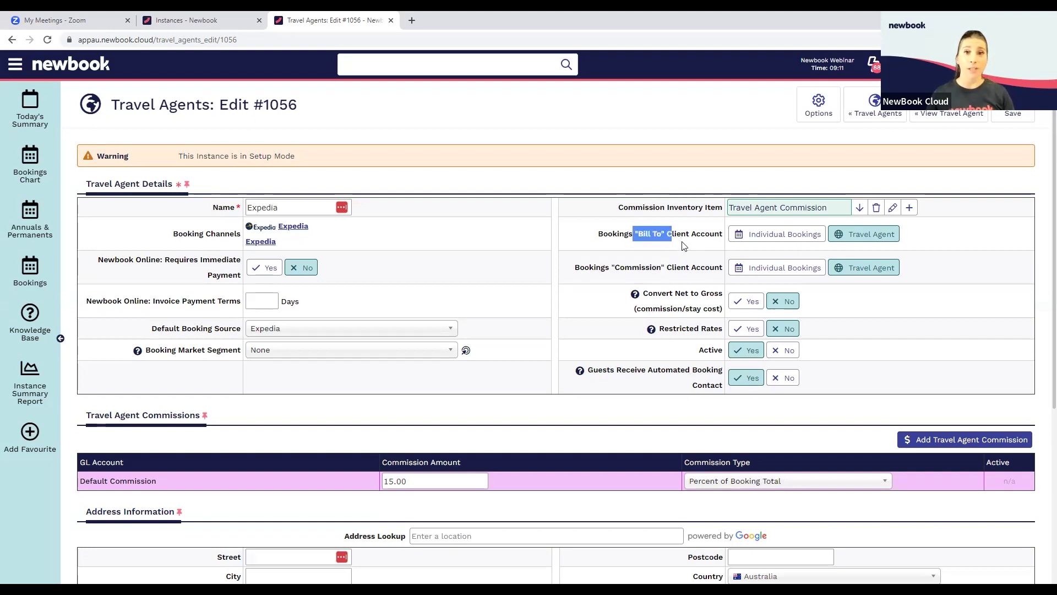
{"action": "left_click", "coordinate": [909, 245]}
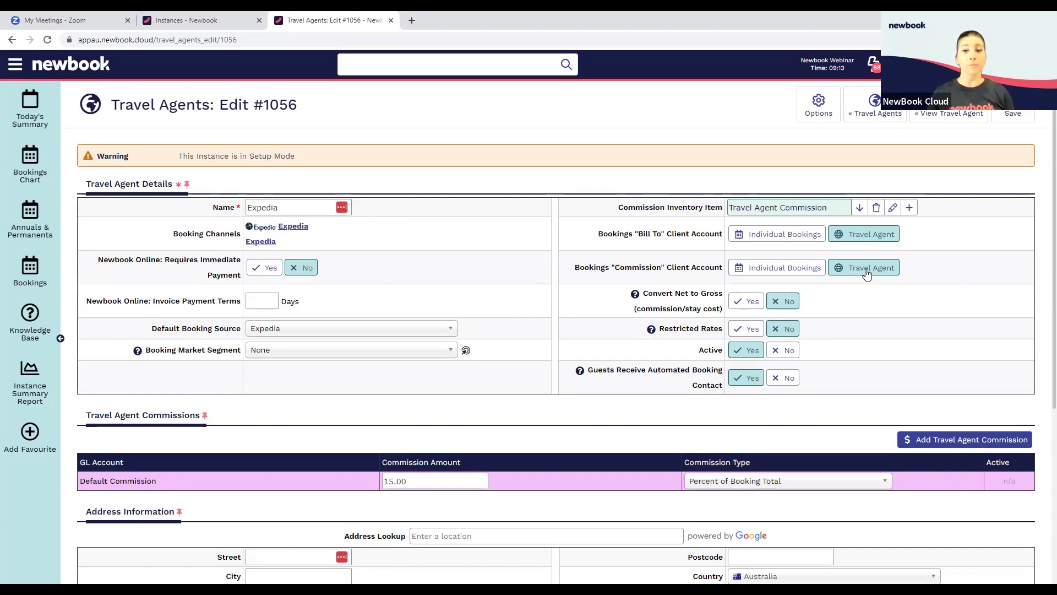
Step: Set the "Bill To" client account to Individual Bookings, and try Individual Bookings for the "Commission" account before choosing Travel Agent
{"action": "left_click", "coordinate": [776, 236]}
{"action": "left_click", "coordinate": [773, 269]}
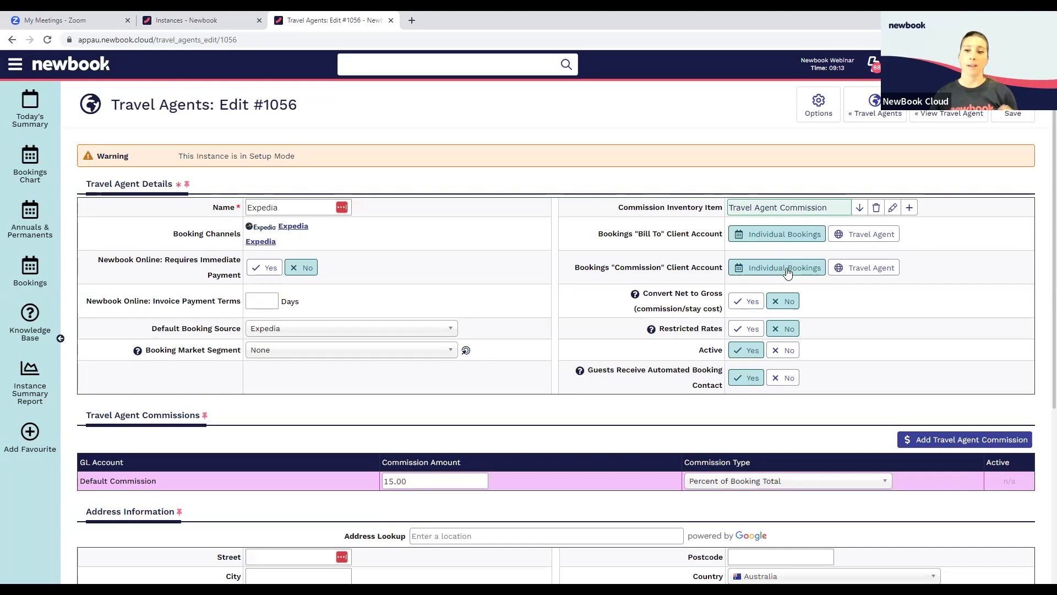
{"action": "left_click", "coordinate": [858, 272]}
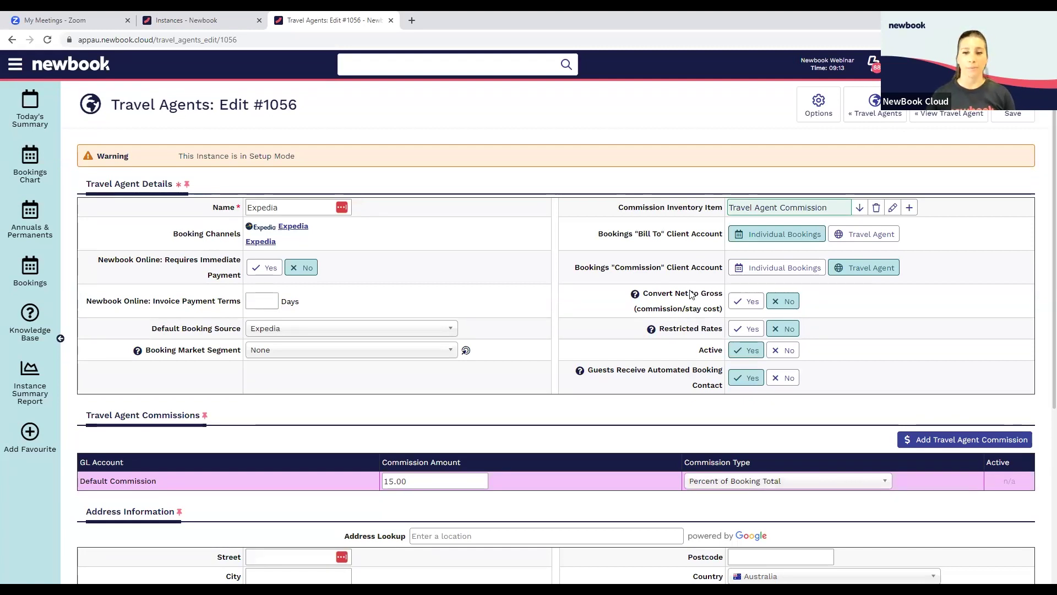
Step: Review the remaining travel agent settings and contact details section, and leave the edit form for the record view without saving
{"action": "mouse_move", "coordinate": [651, 331]}
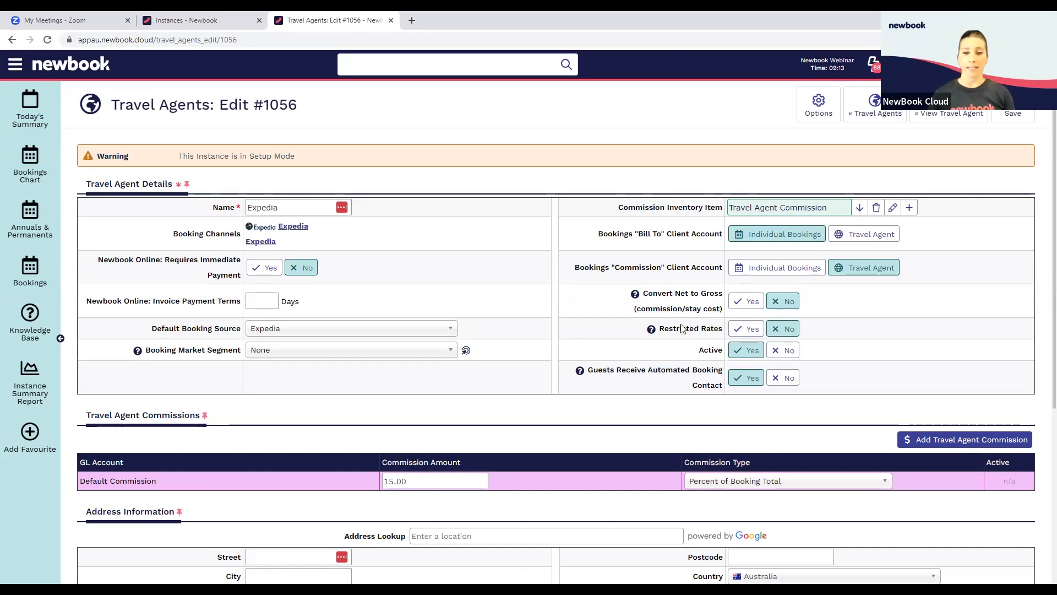
{"action": "scroll", "coordinate": [648, 382], "scroll_direction": "down", "scroll_amount": 5}
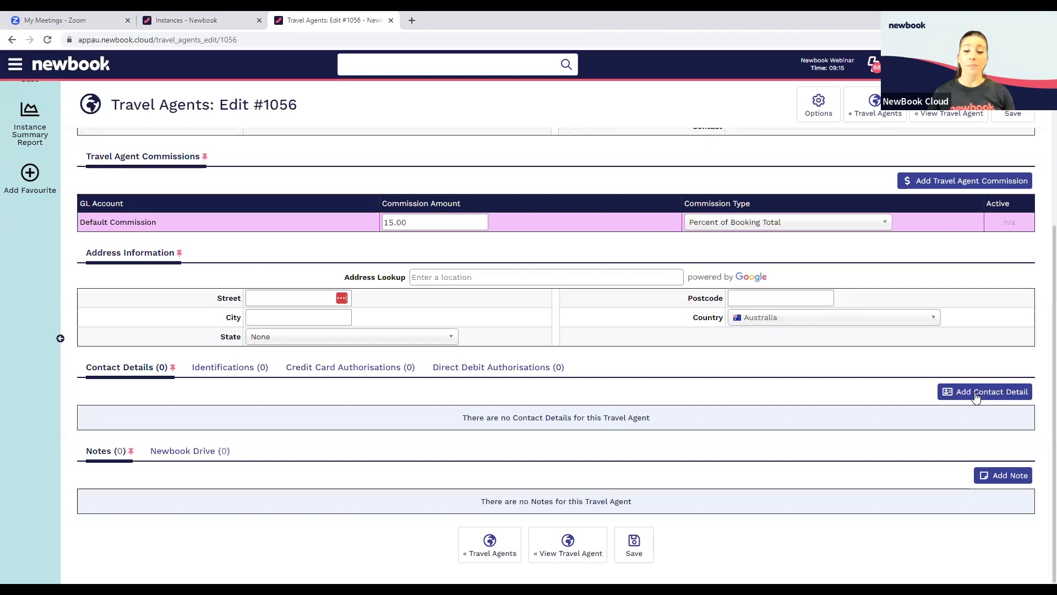
{"action": "scroll", "coordinate": [974, 396], "scroll_direction": "up", "scroll_amount": 5}
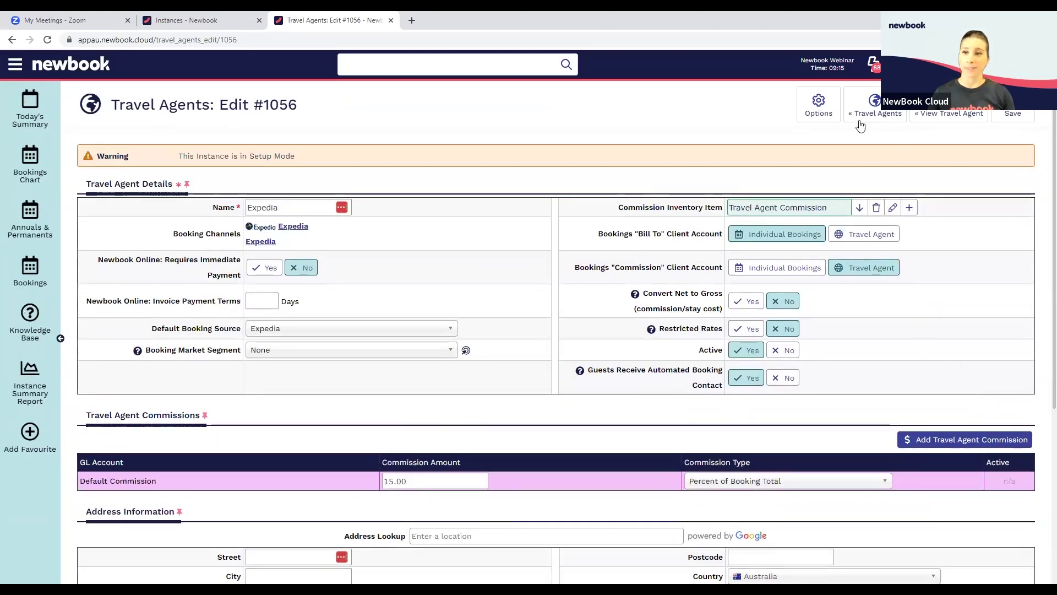
{"action": "left_click", "coordinate": [934, 119]}
{"action": "left_click", "coordinate": [630, 339]}
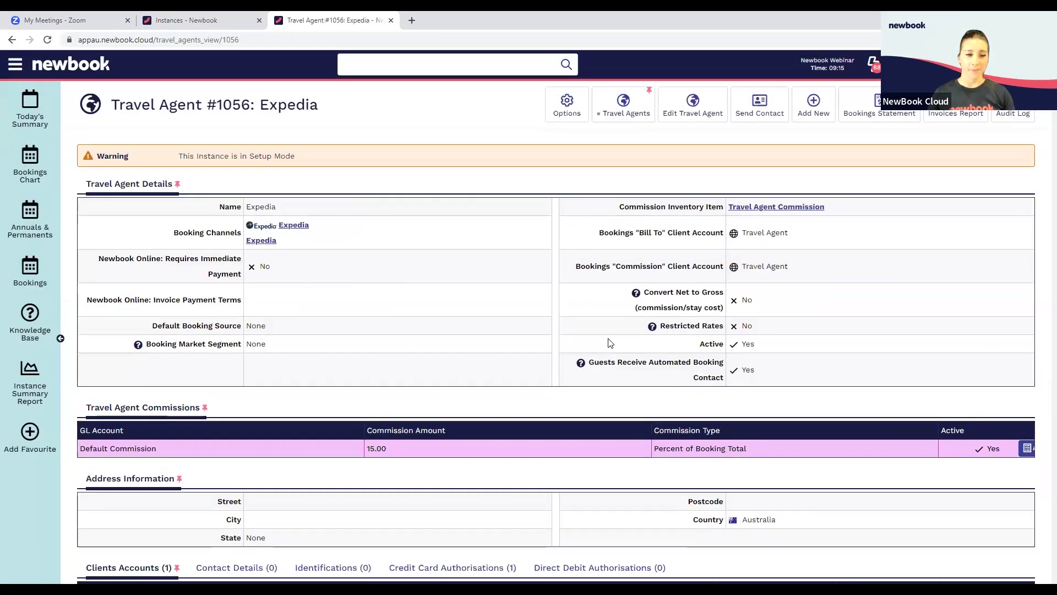
Step: Return to the list of third-party booking channels
{"action": "left_click", "coordinate": [12, 40]}
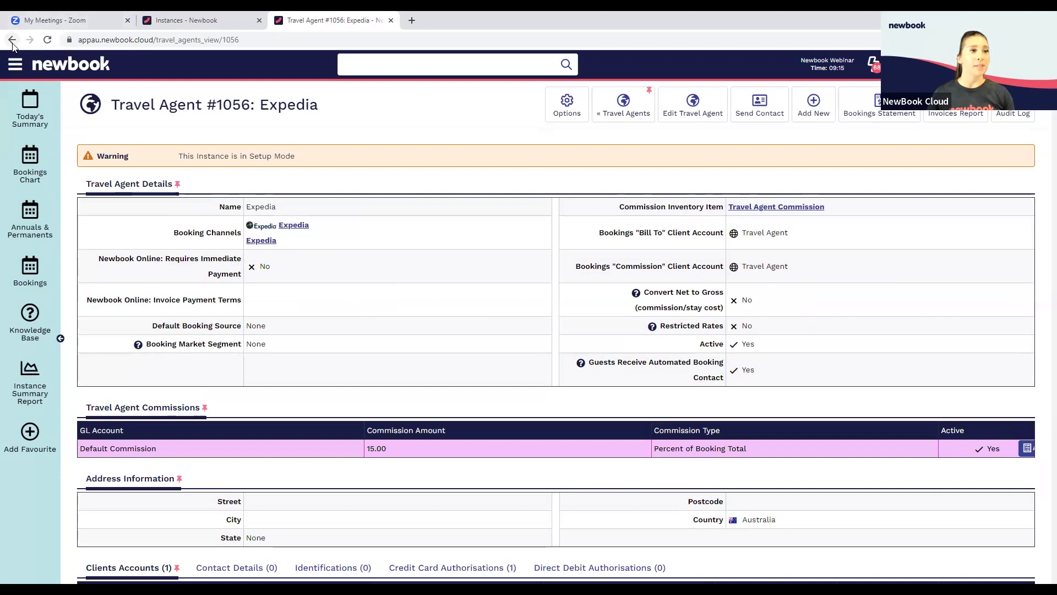
{"action": "left_click", "coordinate": [11, 40]}
{"action": "left_click", "coordinate": [11, 40]}
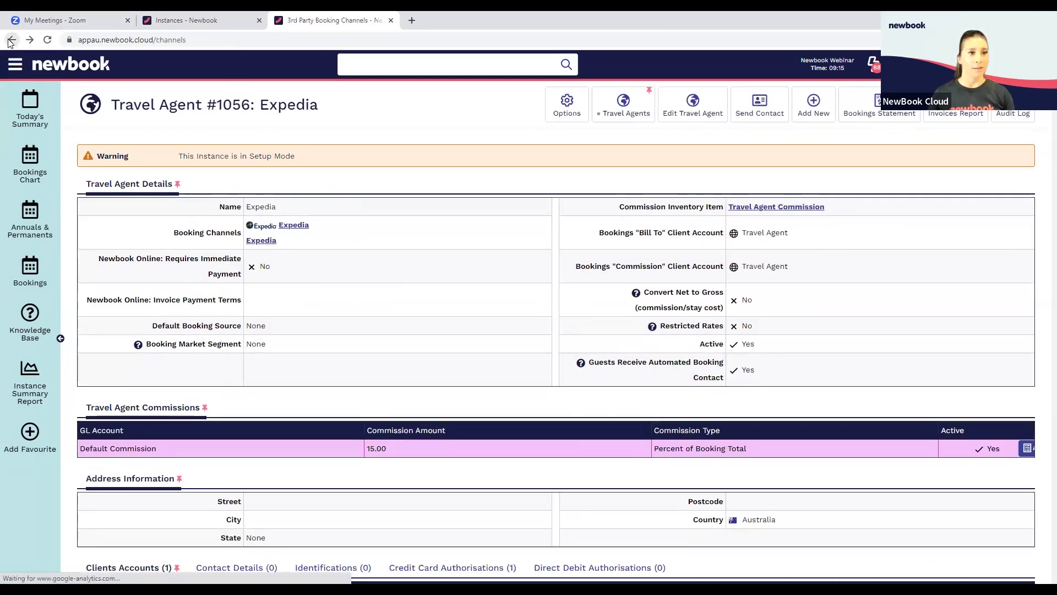
{"action": "left_click", "coordinate": [334, 293]}
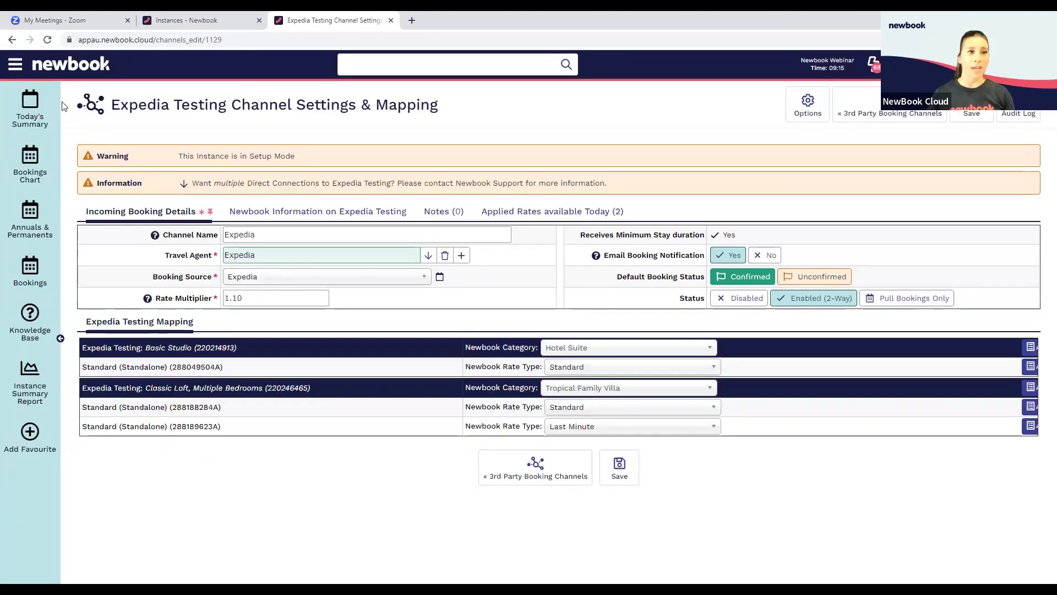
{"action": "right_click", "coordinate": [12, 39]}
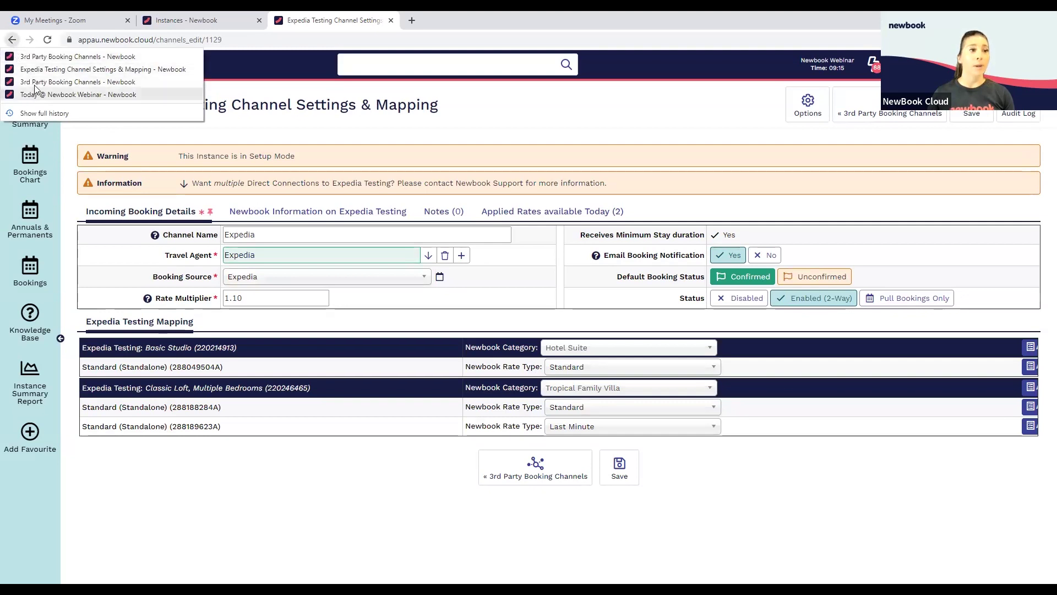
{"action": "left_click", "coordinate": [279, 117]}
{"action": "left_click", "coordinate": [12, 40]}
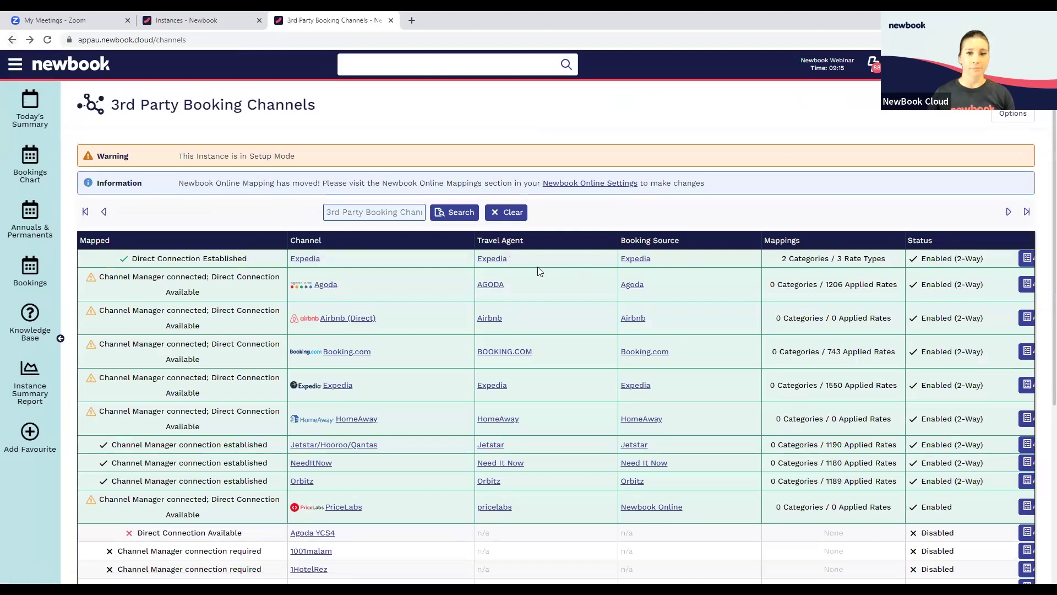
Step: Open the Expedia travel agent record from the channel list and review its commissions, client accounts, bookings and options for adding new items
{"action": "left_click", "coordinate": [492, 259]}
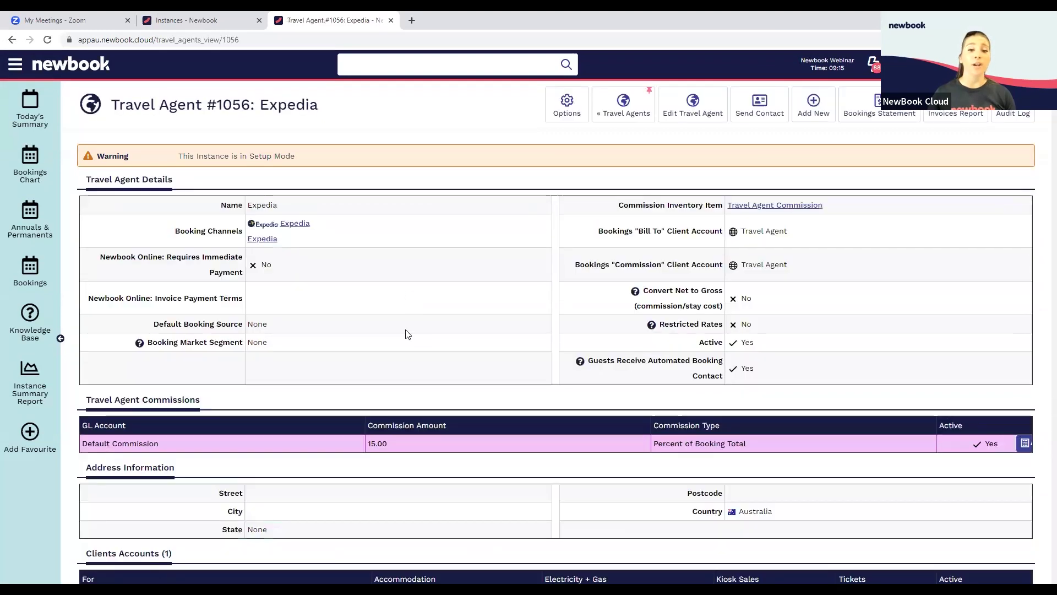
{"action": "scroll", "coordinate": [405, 338], "scroll_direction": "down", "scroll_amount": 3}
{"action": "scroll", "coordinate": [404, 338], "scroll_direction": "down", "scroll_amount": 2}
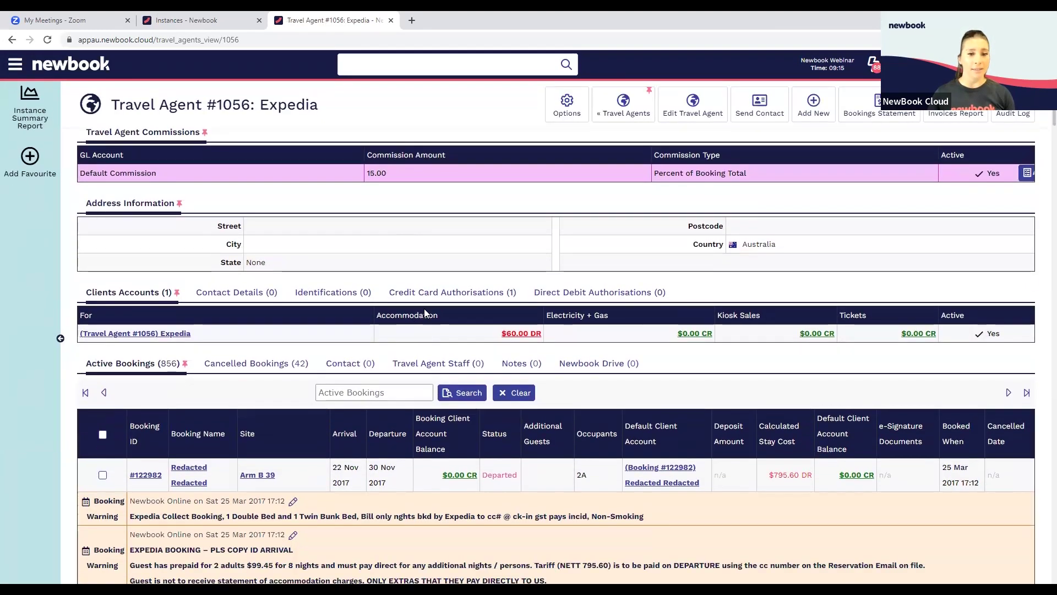
{"action": "scroll", "coordinate": [424, 300], "scroll_direction": "up", "scroll_amount": 4}
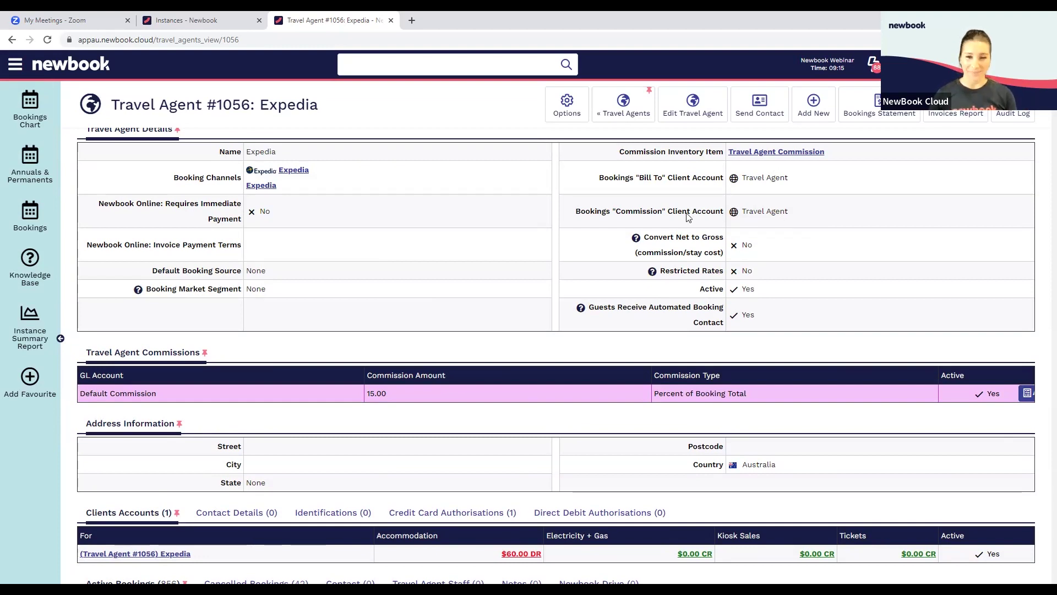
{"action": "left_click", "coordinate": [832, 106]}
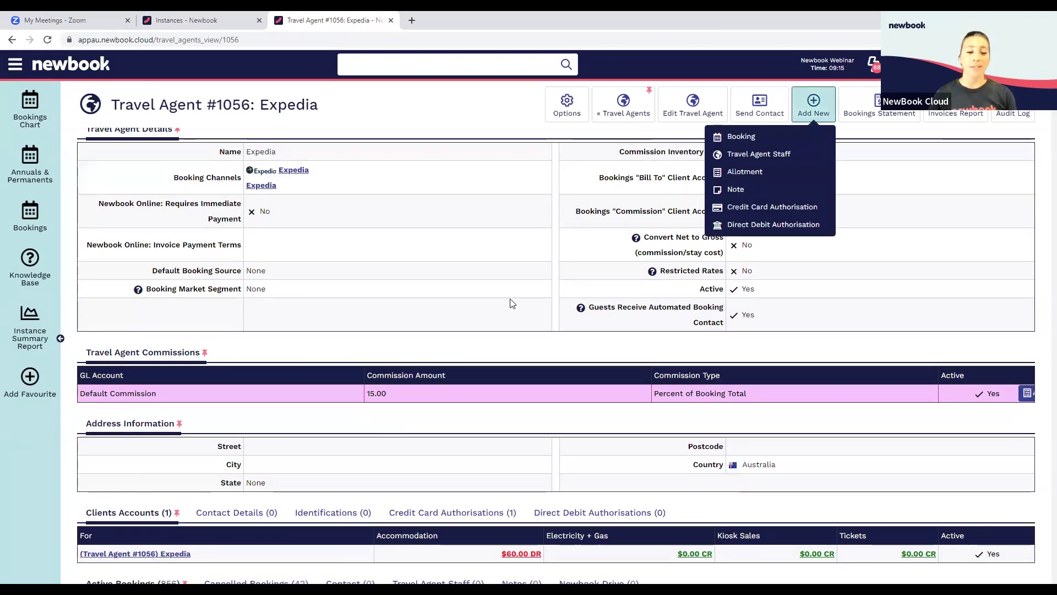
{"action": "scroll", "coordinate": [510, 302], "scroll_direction": "down", "scroll_amount": 3}
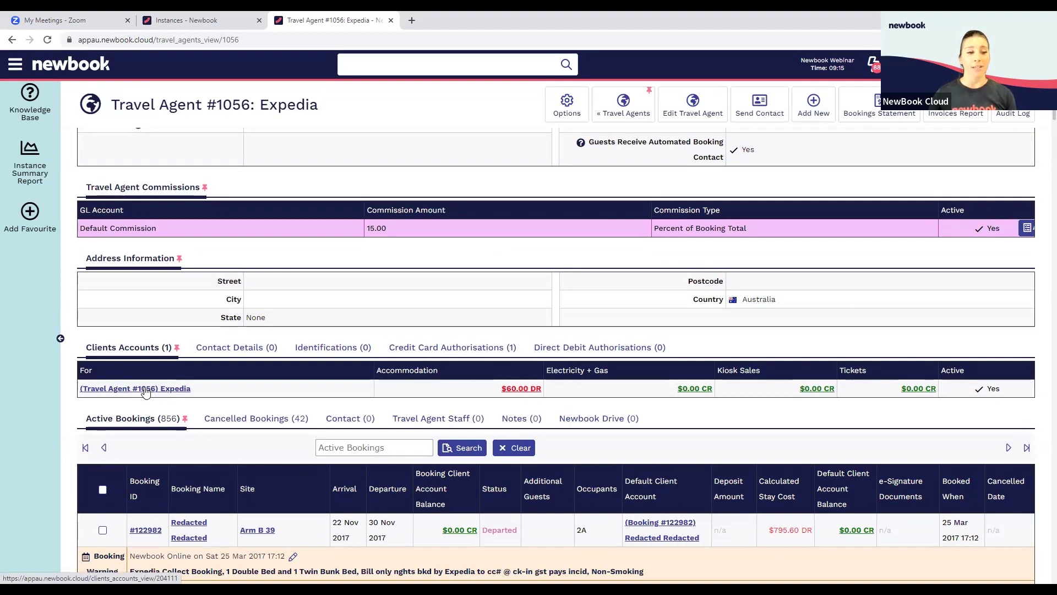
Step: Open the Expedia travel agent's client account and examine its ledger of charges, payments, invoices and commission credits
{"action": "left_click", "coordinate": [154, 392]}
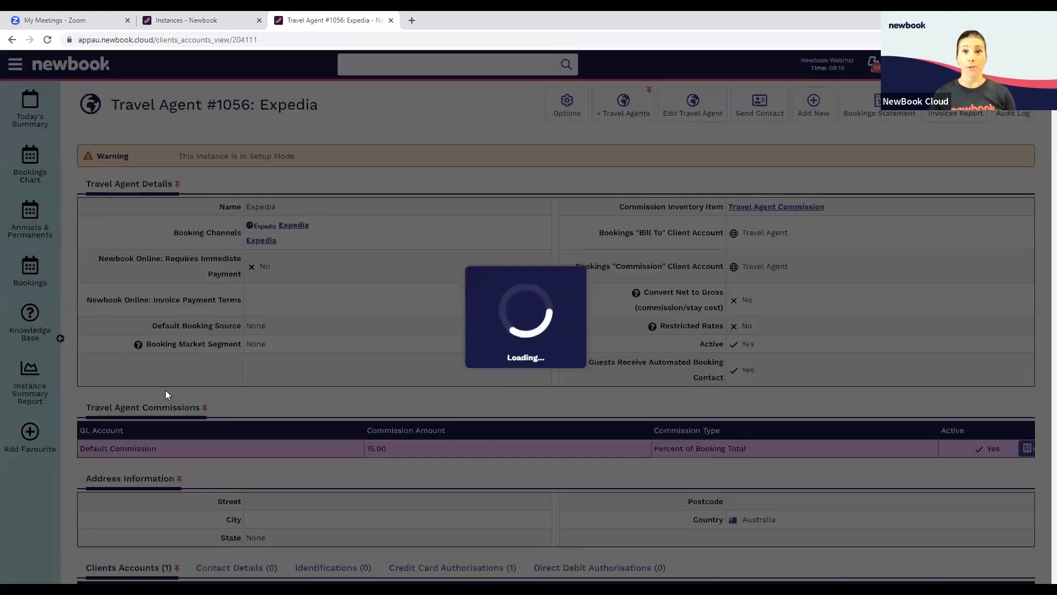
{"action": "scroll", "coordinate": [292, 401], "scroll_direction": "down", "scroll_amount": 5}
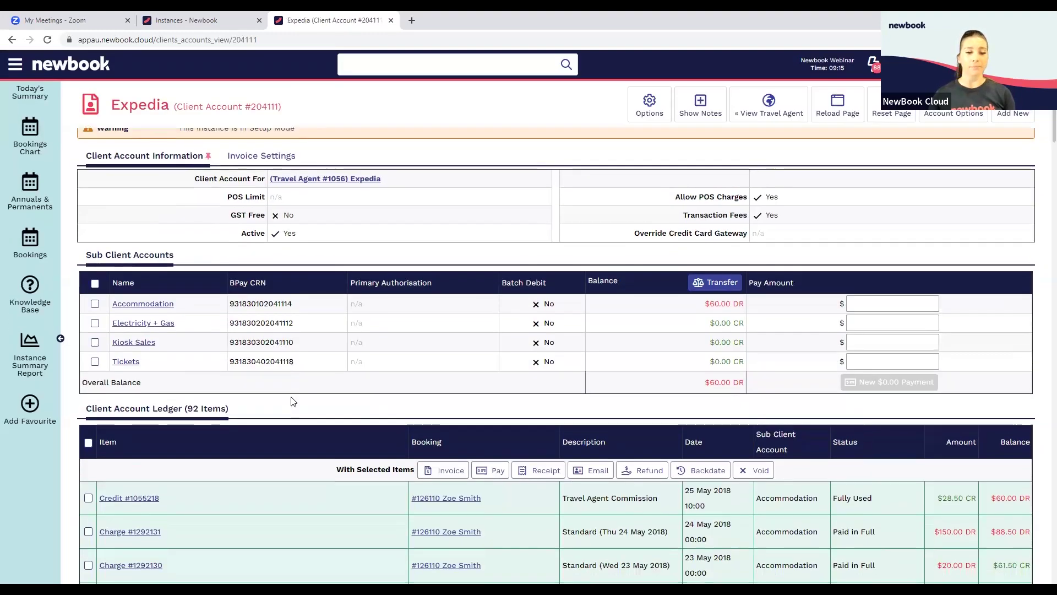
{"action": "scroll", "coordinate": [292, 401], "scroll_direction": "down", "scroll_amount": 5}
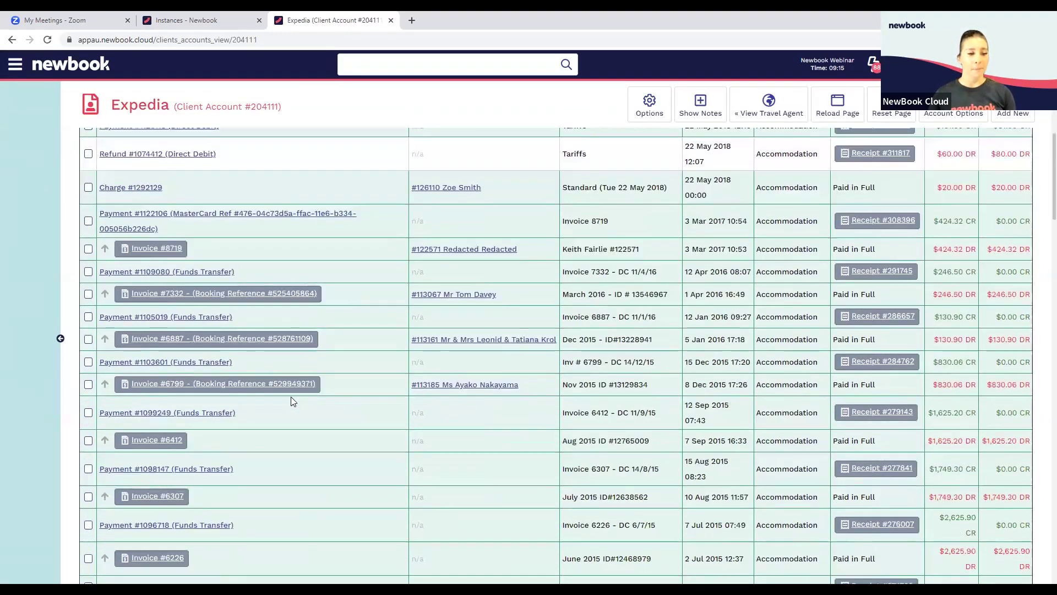
{"action": "scroll", "coordinate": [292, 401], "scroll_direction": "down", "scroll_amount": 10}
{"action": "scroll", "coordinate": [291, 396], "scroll_direction": "down", "scroll_amount": 6}
{"action": "scroll", "coordinate": [289, 395], "scroll_direction": "up", "scroll_amount": 13}
{"action": "scroll", "coordinate": [287, 394], "scroll_direction": "up", "scroll_amount": 5}
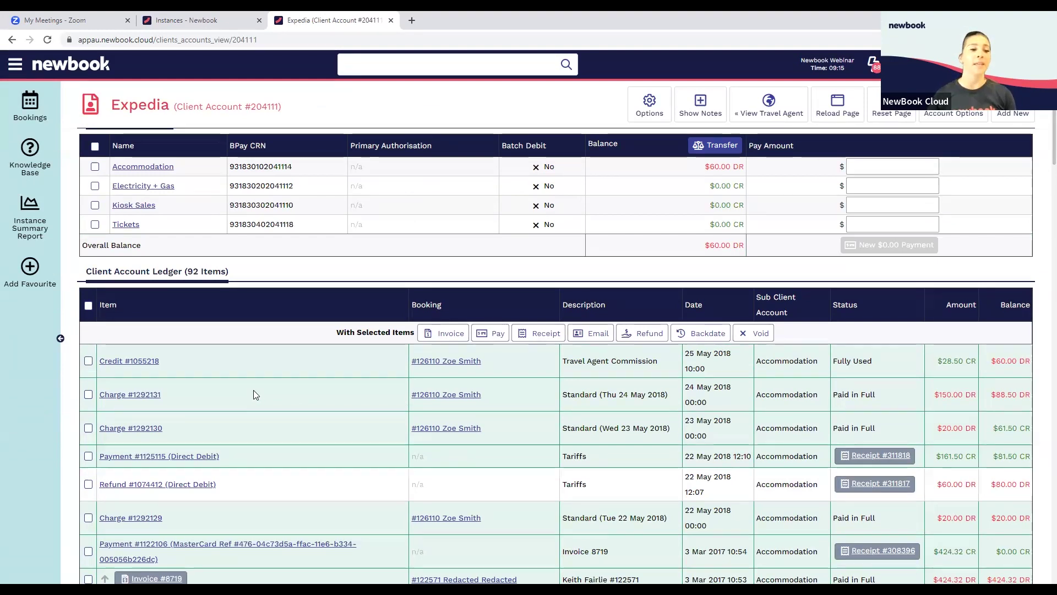
Step: Mark the 24 May and 23 May 2018 charges in the client account ledger, and clear both selections
{"action": "left_click", "coordinate": [89, 395]}
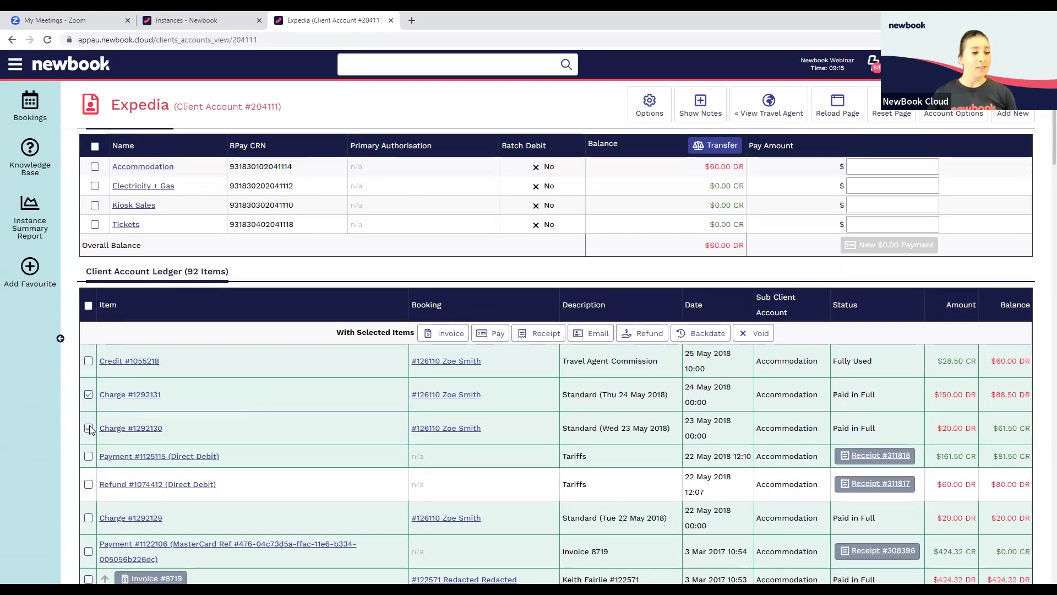
{"action": "left_click", "coordinate": [88, 428]}
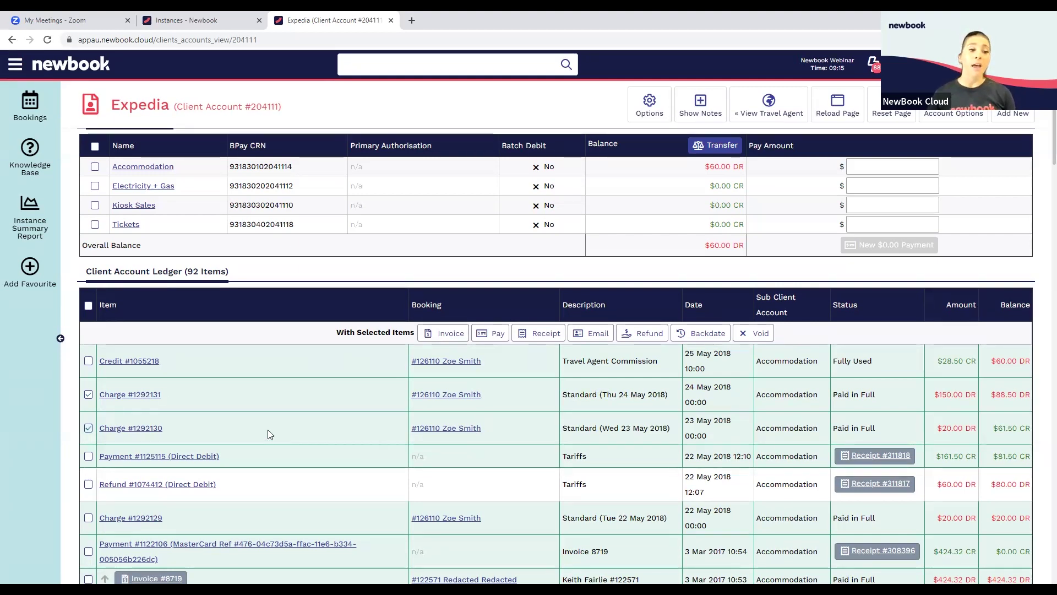
{"action": "left_click", "coordinate": [88, 394]}
{"action": "left_click", "coordinate": [88, 428]}
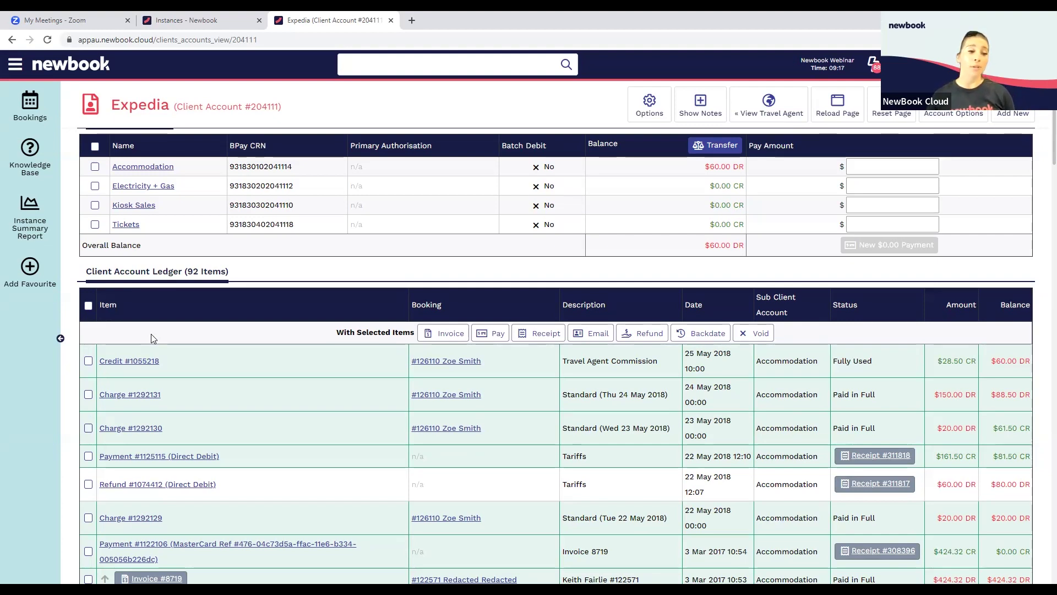
Step: Select the Travel Agent Commission credit, open a new refund from the ledger, and return to the Expedia client account without saving it
{"action": "left_click", "coordinate": [89, 362]}
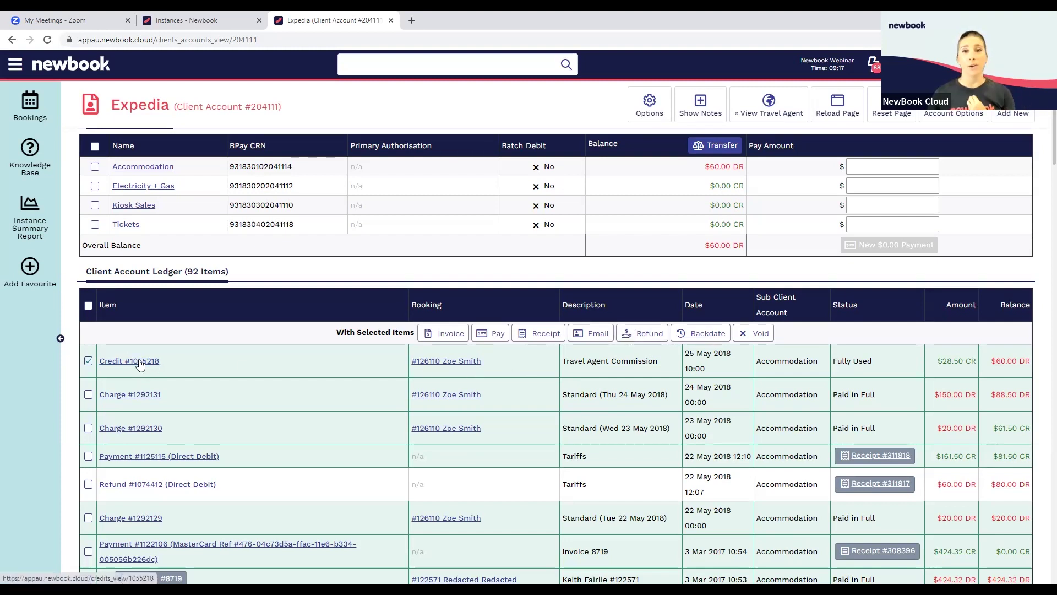
{"action": "left_click", "coordinate": [630, 341]}
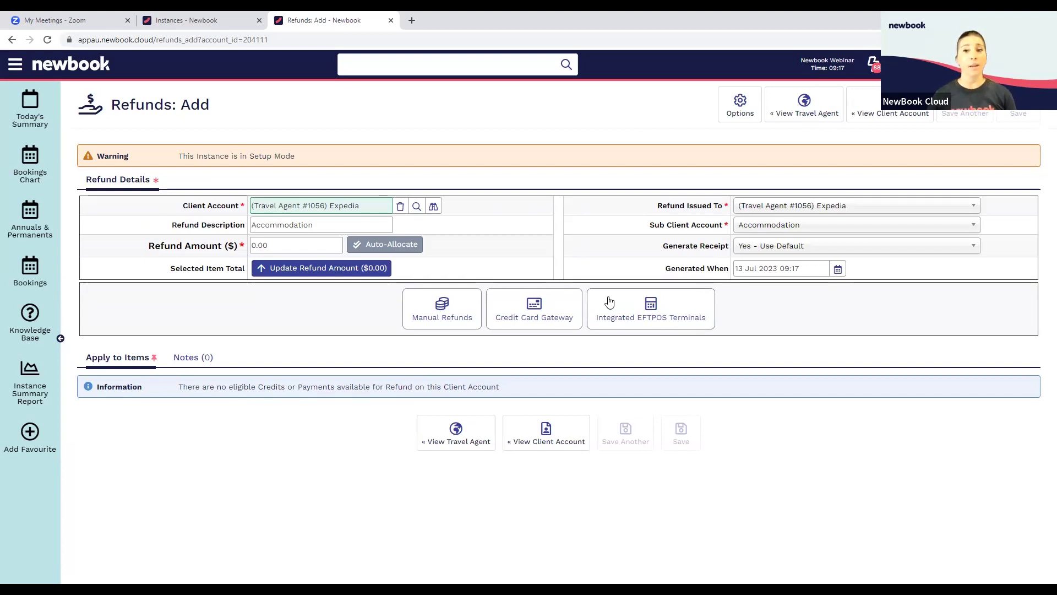
{"action": "left_click", "coordinate": [793, 116]}
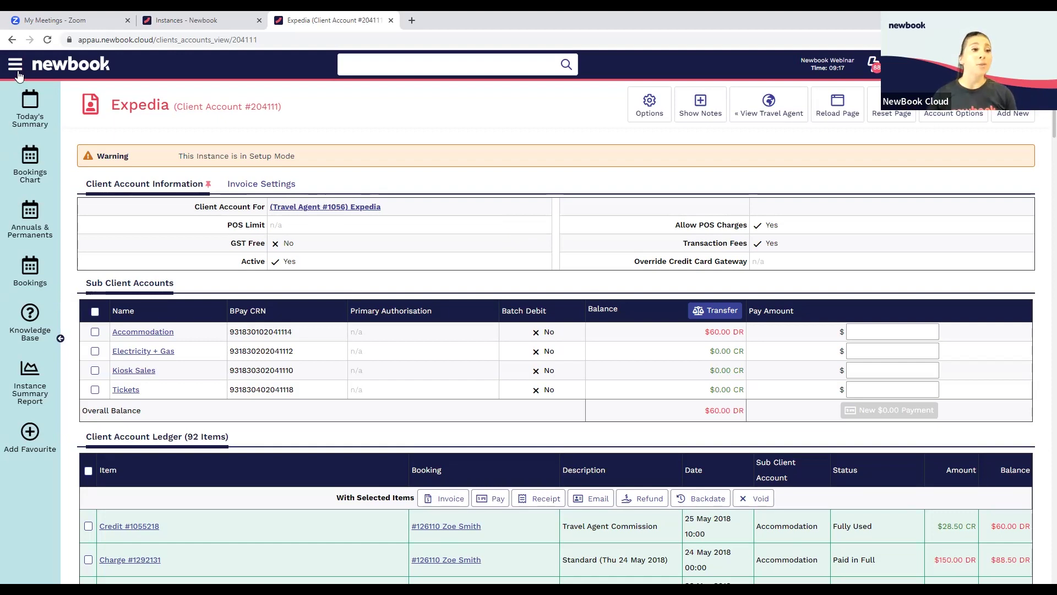
Step: Find the Rates Chart by searching for "rate", open it, and review the occupancy and rates from 13 Jul 2023
{"action": "left_click", "coordinate": [15, 65]}
{"action": "type", "text": "rate"}
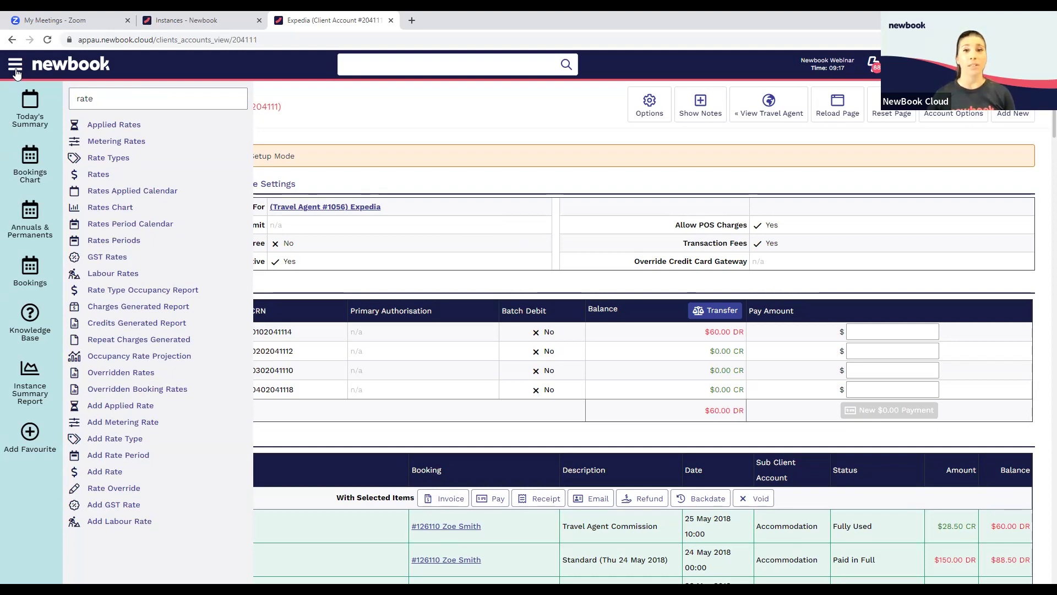
{"action": "left_click", "coordinate": [134, 210]}
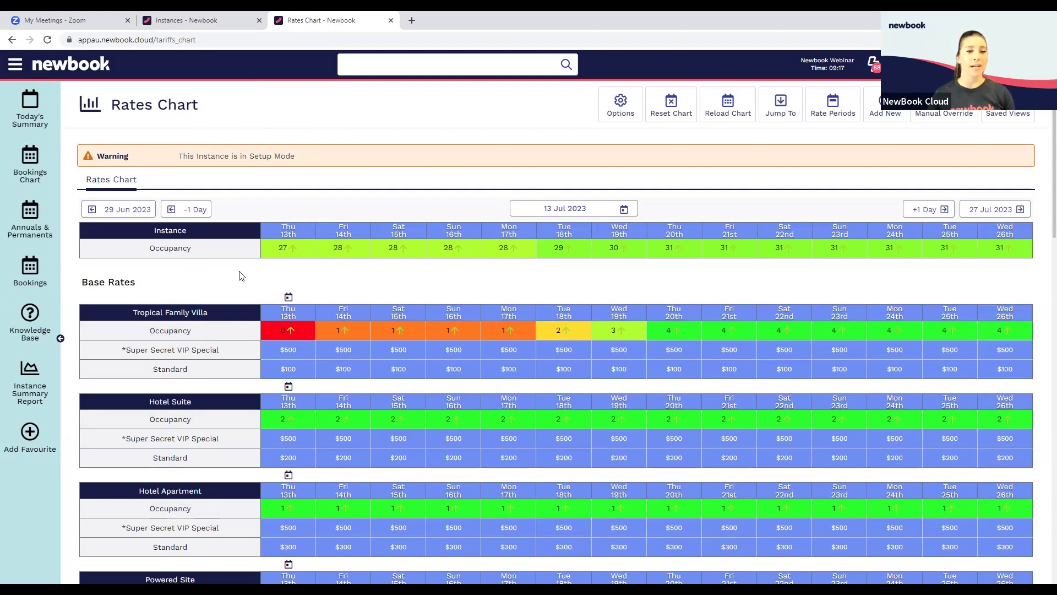
{"action": "mouse_move", "coordinate": [846, 248]}
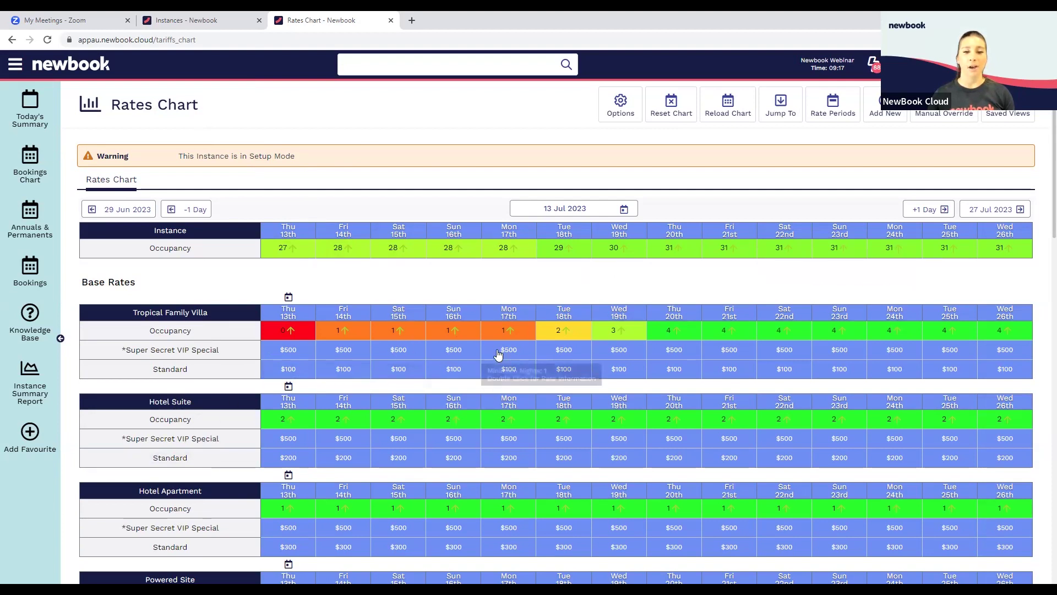
{"action": "mouse_move", "coordinate": [1016, 360]}
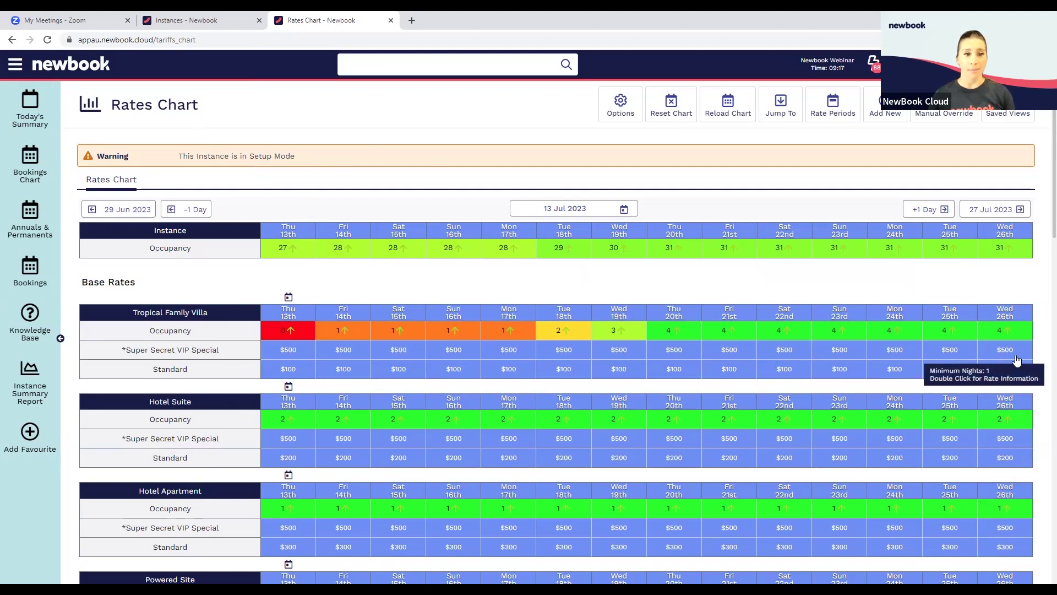
Step: Add Expedia alongside Base Rates as a booking channel in the Rates Chart settings
{"action": "scroll", "coordinate": [1016, 360], "scroll_direction": "down", "scroll_amount": 10}
{"action": "scroll", "coordinate": [1016, 360], "scroll_direction": "down", "scroll_amount": 7}
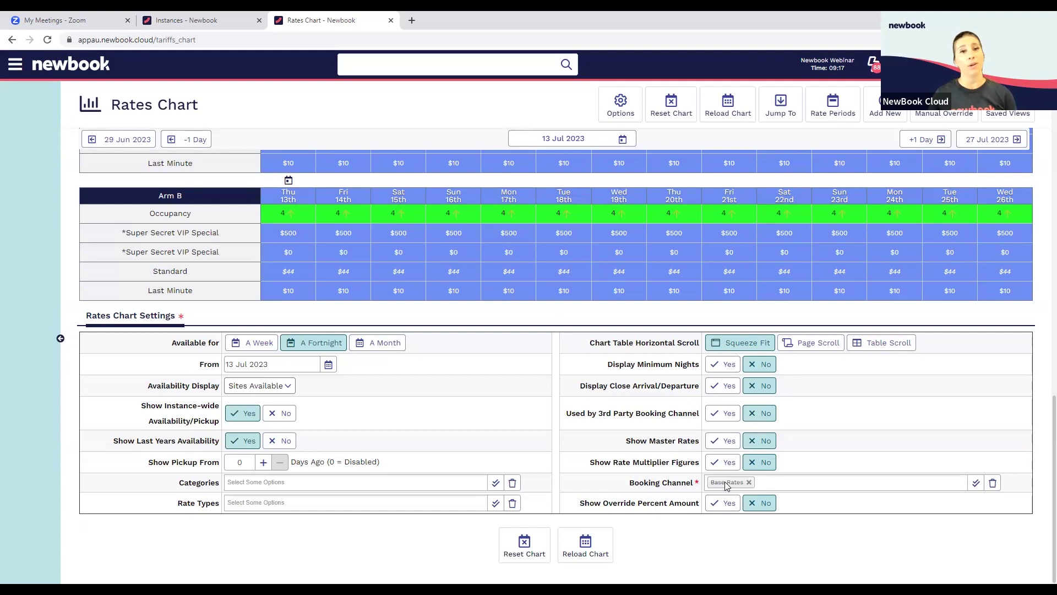
{"action": "left_click", "coordinate": [773, 482]}
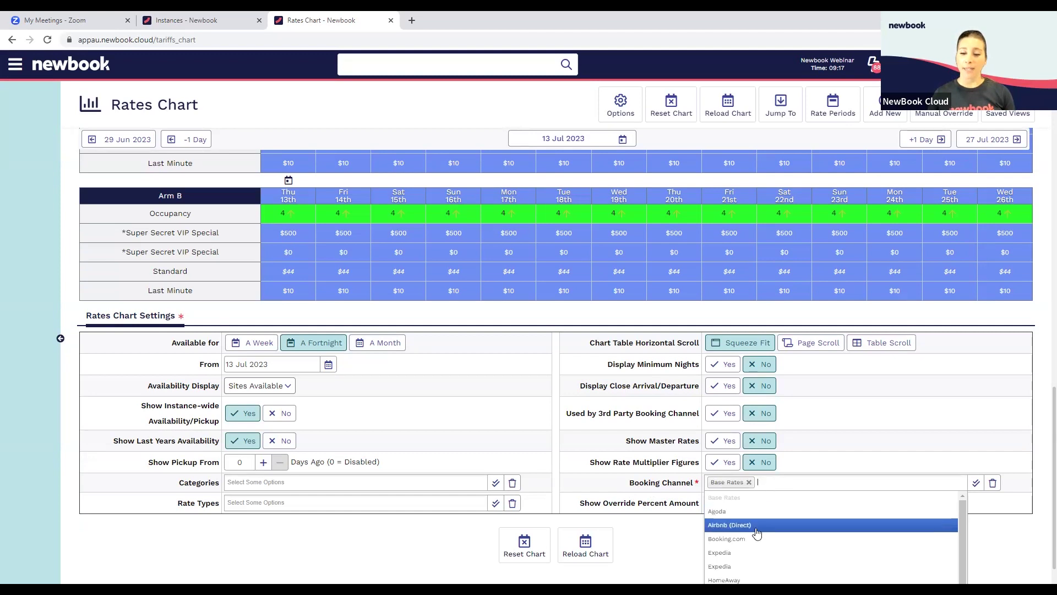
{"action": "left_click", "coordinate": [743, 552]}
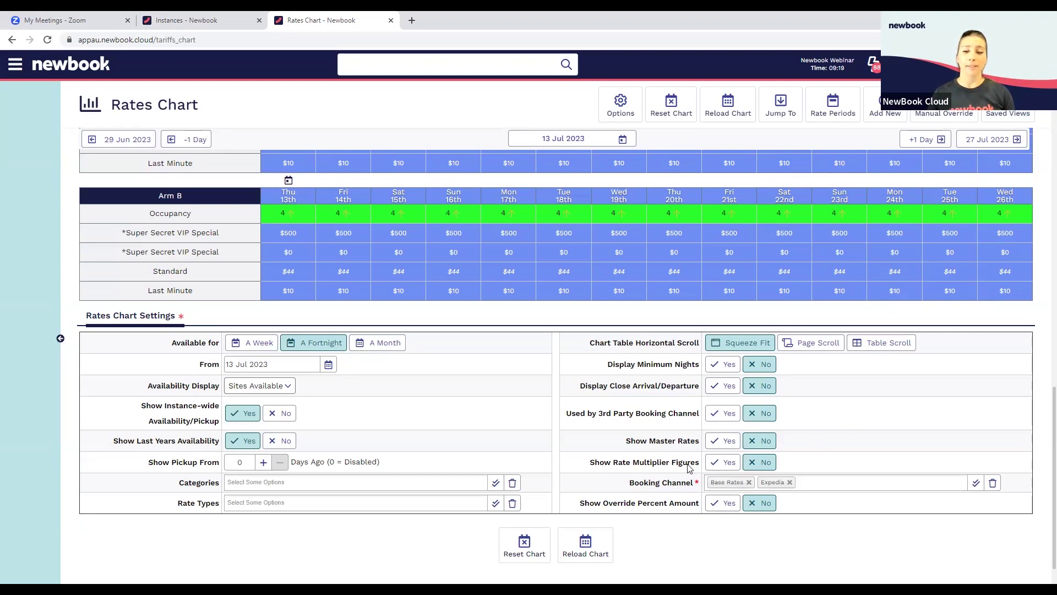
Step: Load the saved Expedia view and compare the Base Rates and Expedia figures for Tropical Family Villa and Hotel Suite
{"action": "left_click", "coordinate": [1007, 112]}
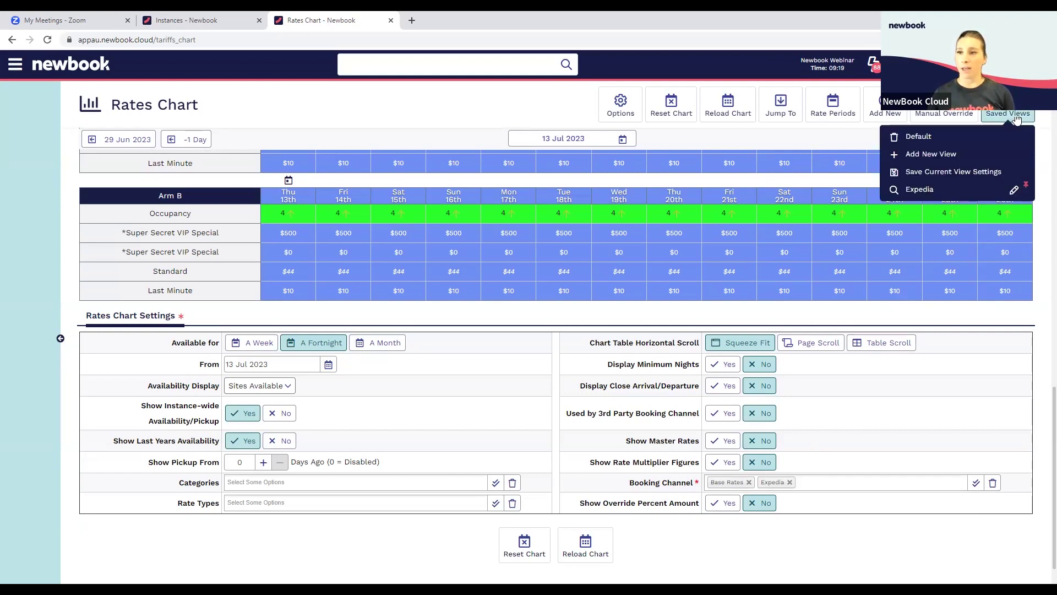
{"action": "left_click", "coordinate": [920, 189]}
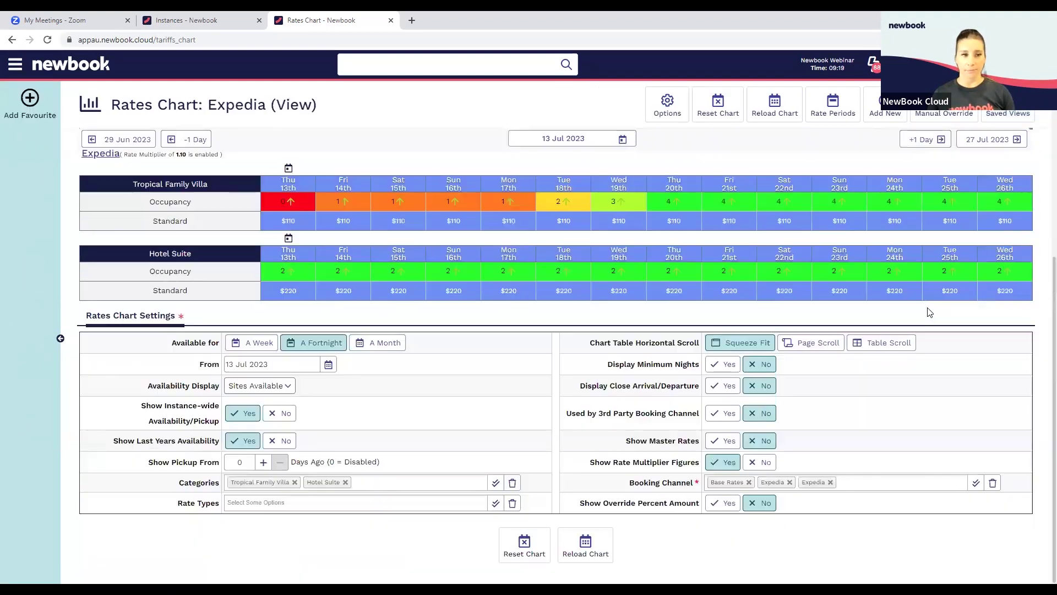
{"action": "scroll", "coordinate": [917, 327], "scroll_direction": "up", "scroll_amount": 2}
{"action": "scroll", "coordinate": [917, 332], "scroll_direction": "up", "scroll_amount": 2}
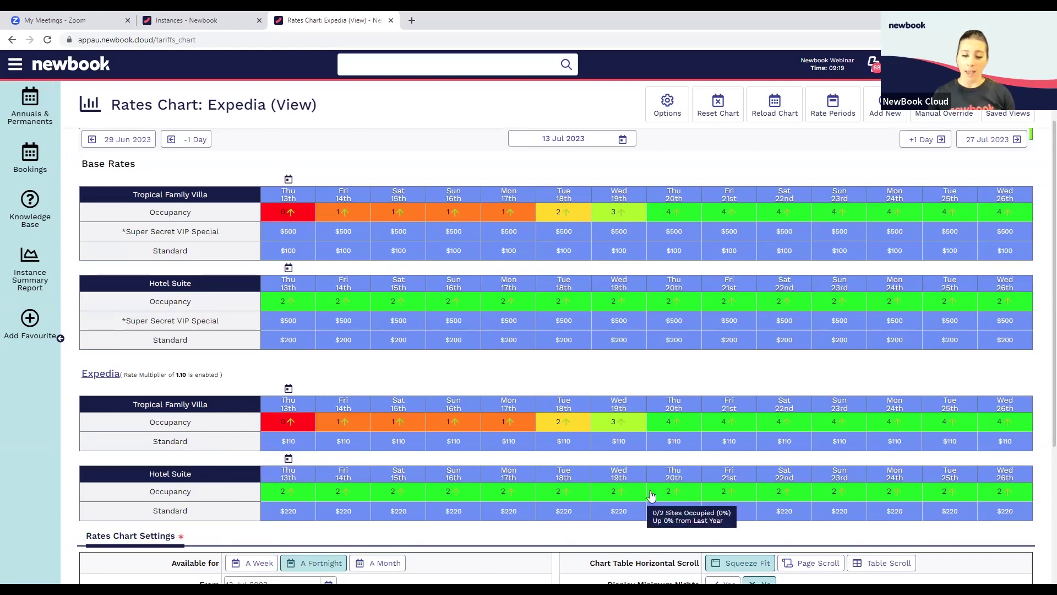
{"action": "mouse_move", "coordinate": [645, 491]}
{"action": "scroll", "coordinate": [645, 491], "scroll_direction": "down", "scroll_amount": 3}
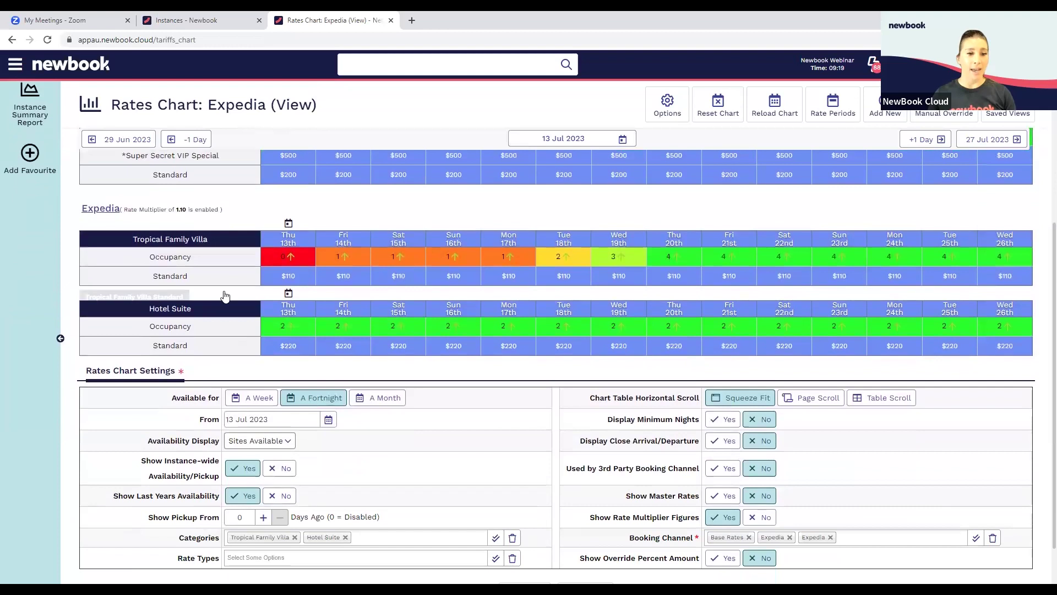
{"action": "mouse_move", "coordinate": [294, 332]}
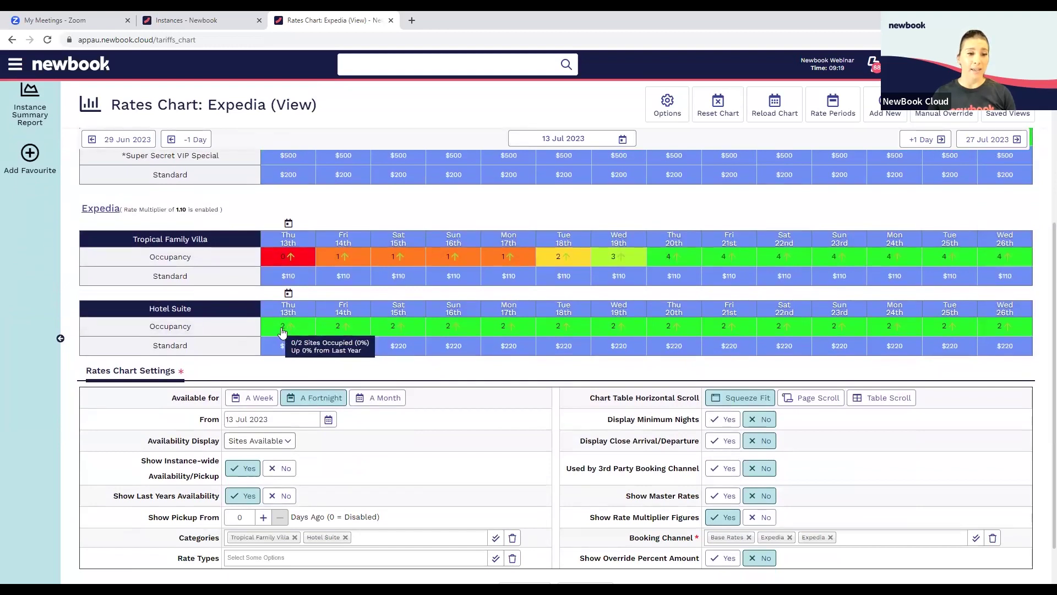
{"action": "mouse_move", "coordinate": [338, 331]}
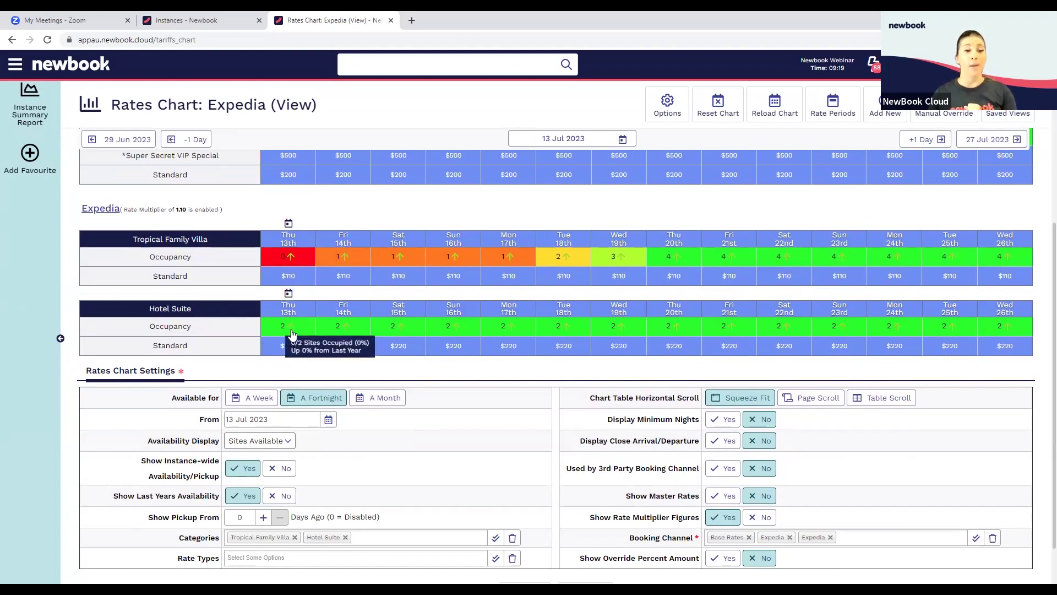
{"action": "mouse_move", "coordinate": [287, 353]}
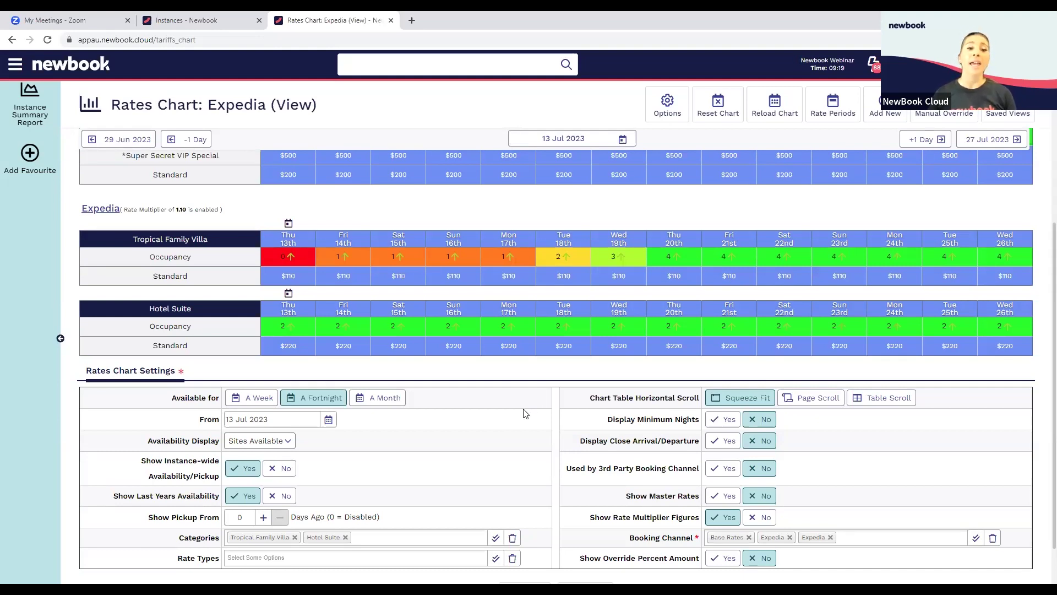
{"action": "scroll", "coordinate": [512, 429], "scroll_direction": "up", "scroll_amount": 2}
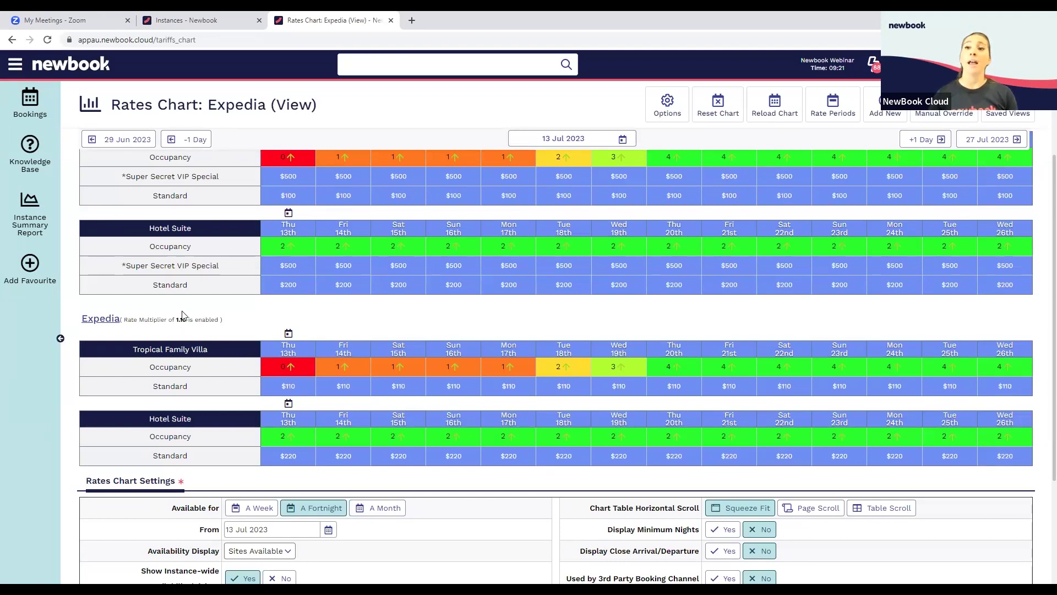
Step: Start a new rate override from the rates chart and include all categories and all rate types
{"action": "left_click", "coordinate": [883, 113]}
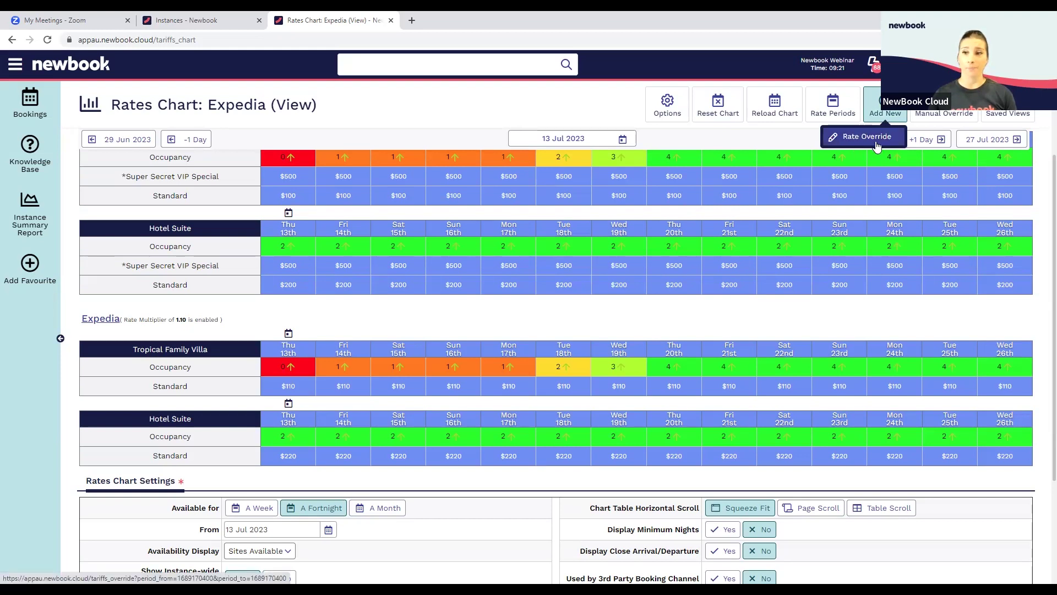
{"action": "left_click", "coordinate": [875, 141]}
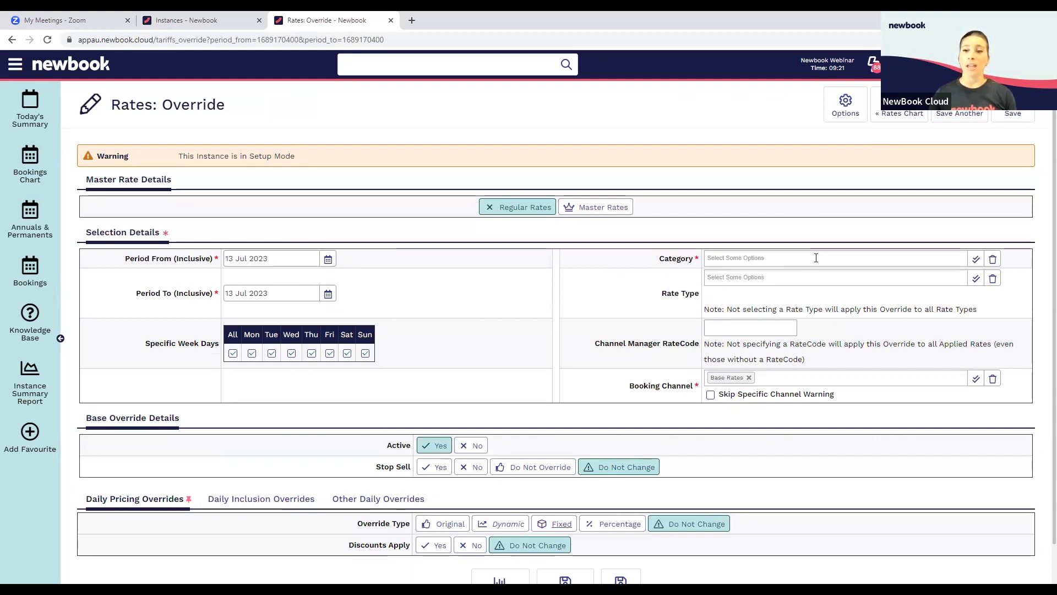
{"action": "left_click", "coordinate": [975, 258]}
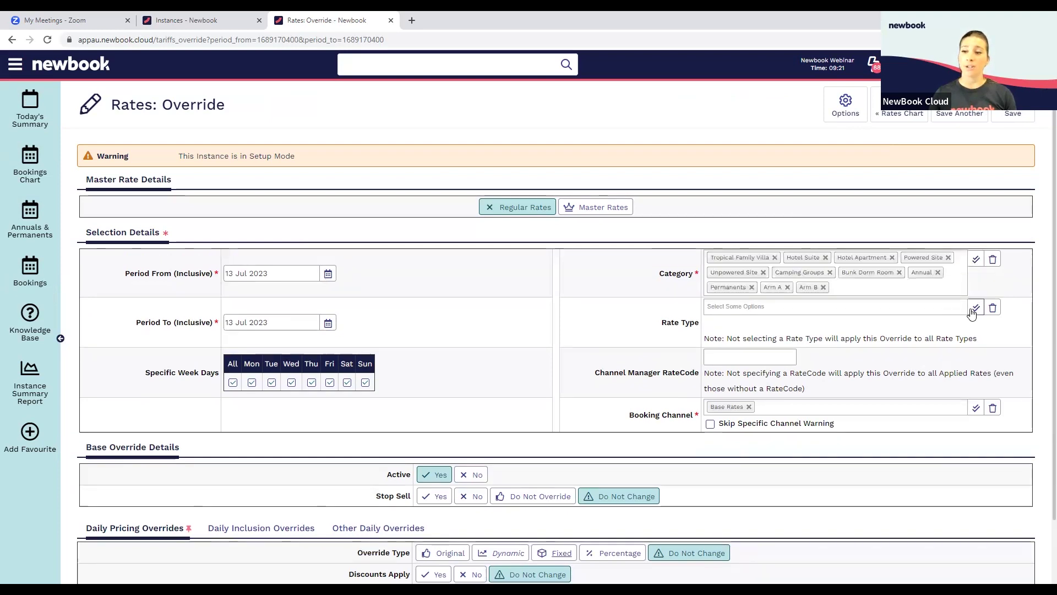
{"action": "left_click", "coordinate": [972, 308]}
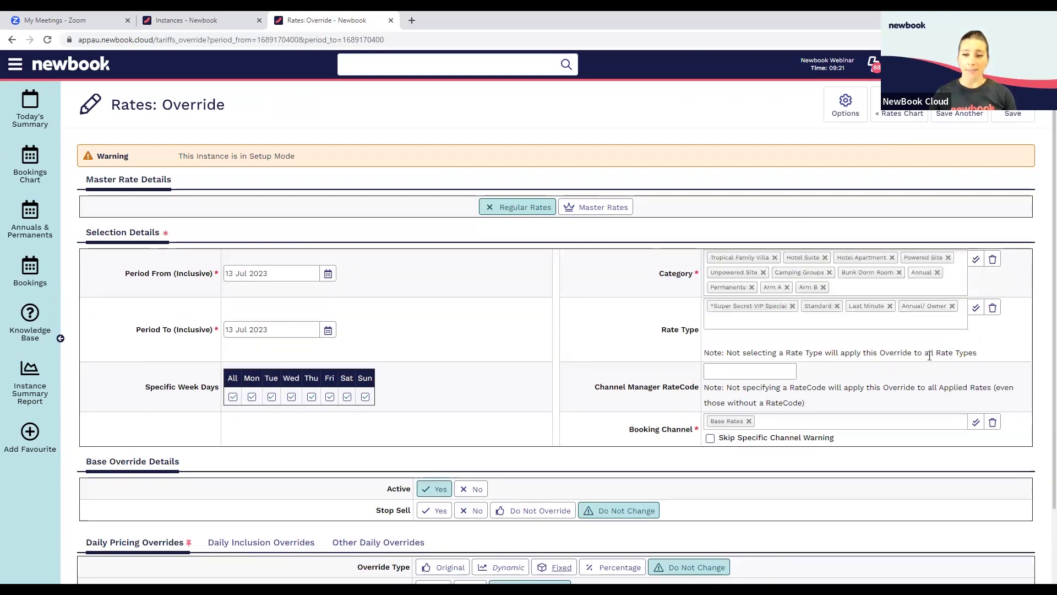
Step: Replace Base Rates with Expedia as the override's only booking channel
{"action": "scroll", "coordinate": [672, 404], "scroll_direction": "down", "scroll_amount": 1}
{"action": "left_click_drag", "start_coordinate": [629, 376], "coordinate": [692, 391]}
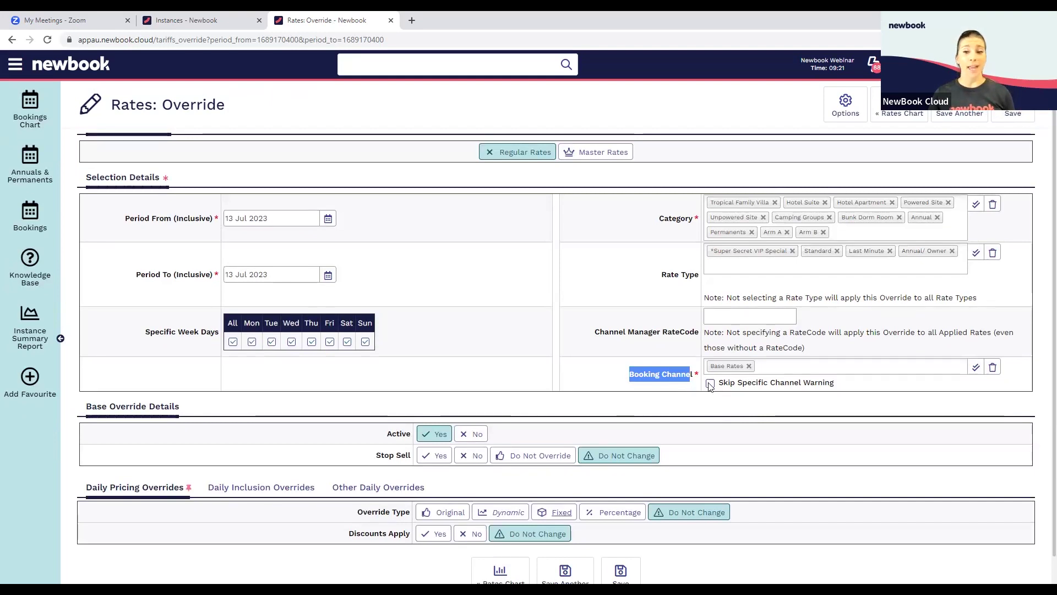
{"action": "left_click", "coordinate": [771, 368]}
{"action": "left_click", "coordinate": [770, 434]}
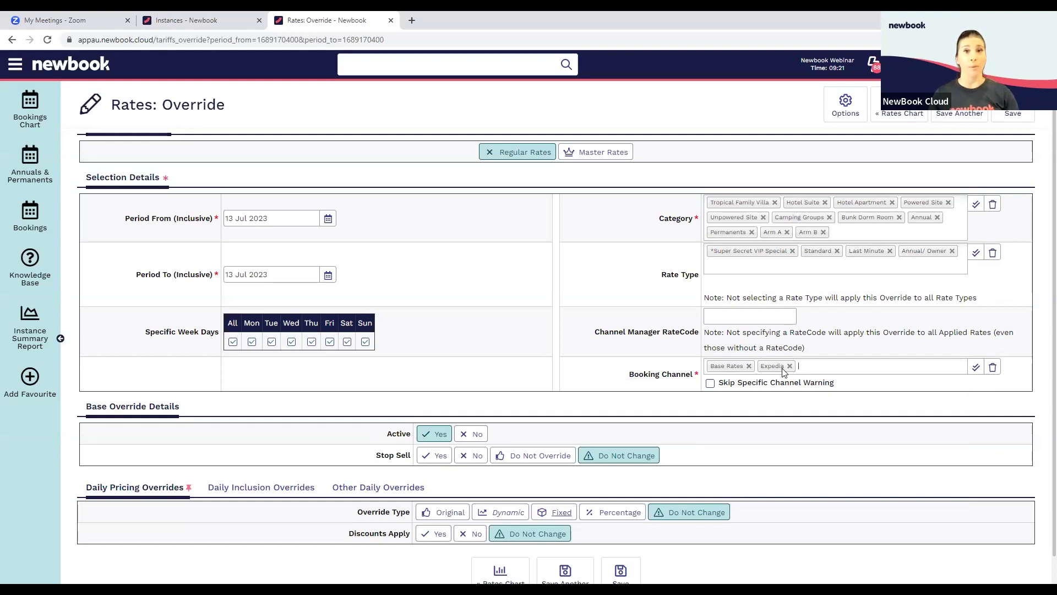
{"action": "left_click", "coordinate": [749, 366]}
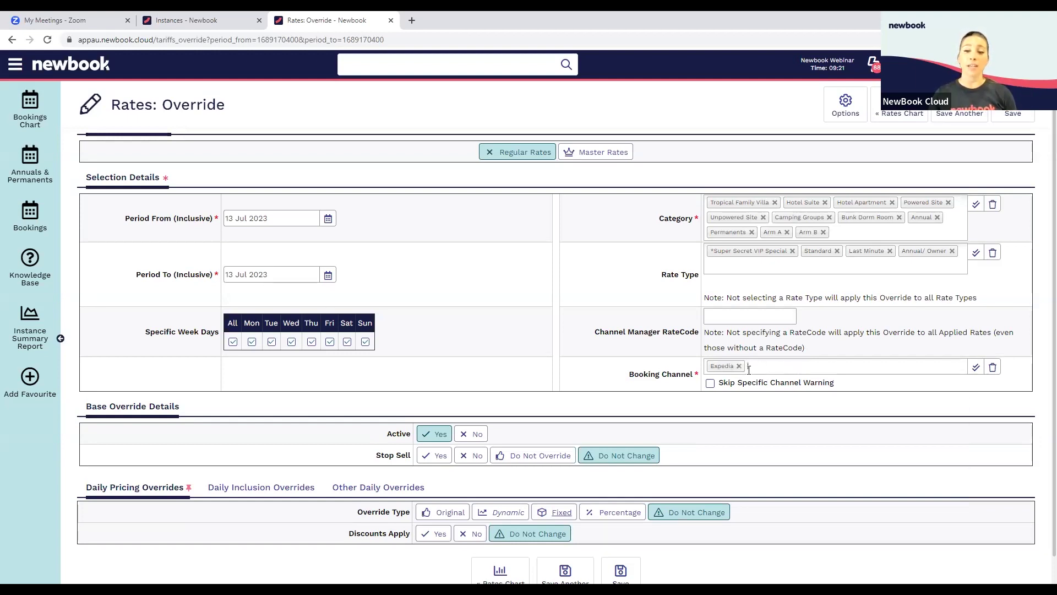
{"action": "left_click", "coordinate": [768, 373]}
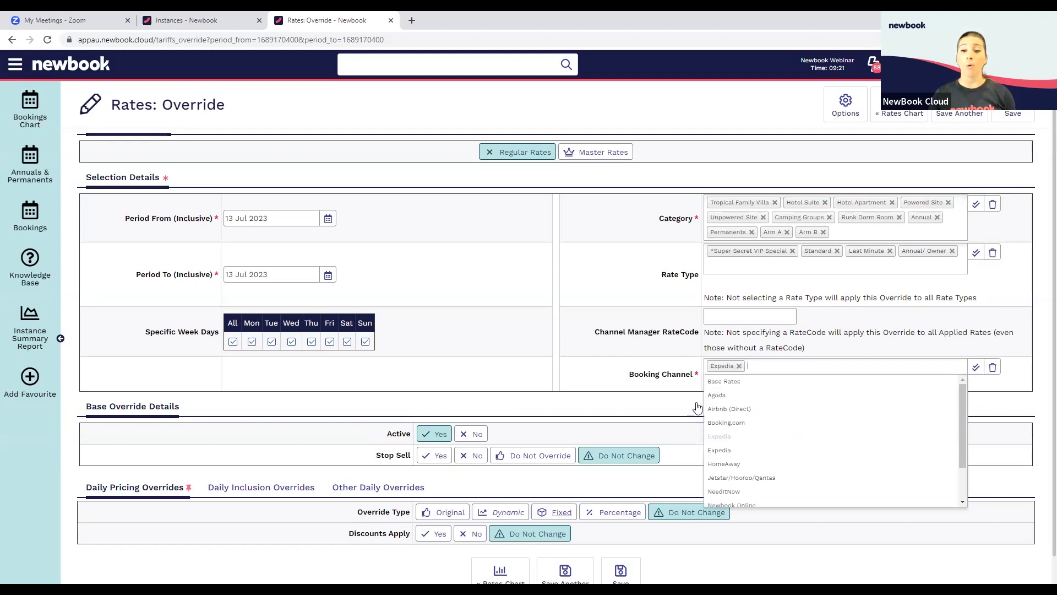
{"action": "left_click", "coordinate": [679, 394]}
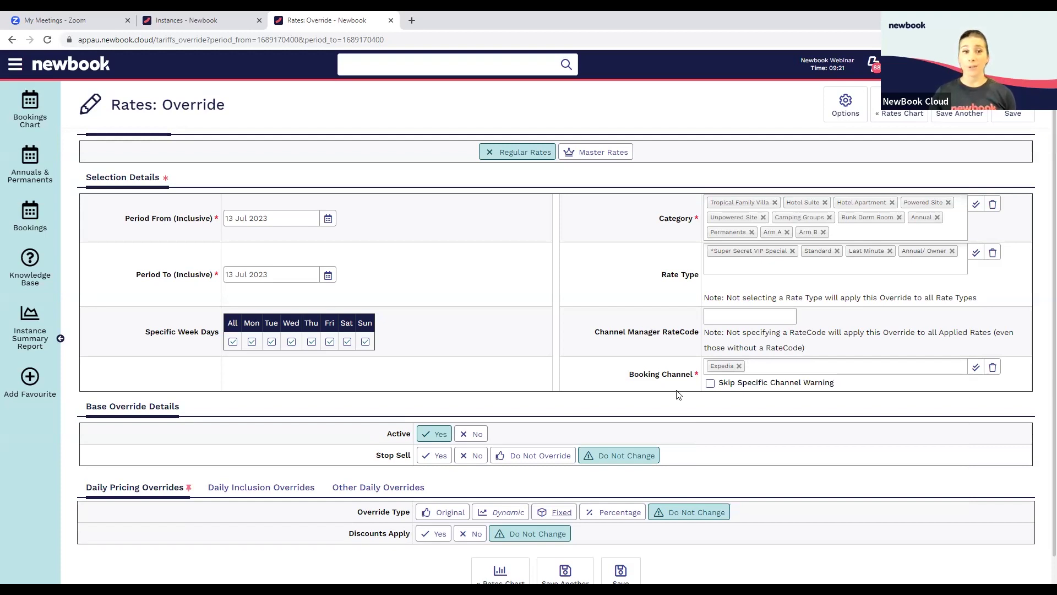
Step: Switch the override's booking channel to Base Rates, return it to Expedia, and add Base Rates alongside it
{"action": "left_click", "coordinate": [739, 367]}
{"action": "left_click", "coordinate": [730, 379]}
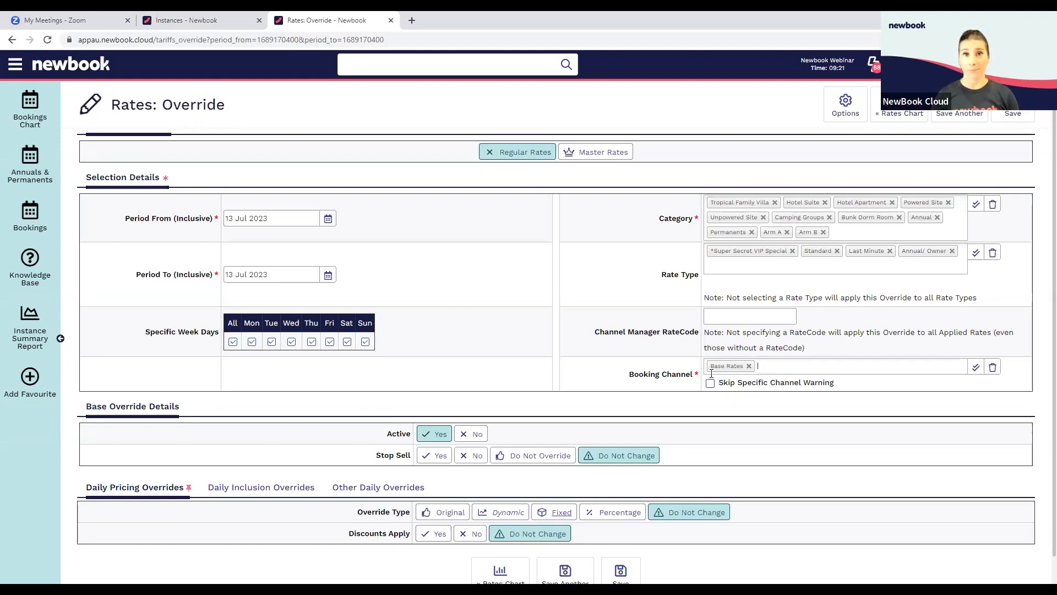
{"action": "left_click", "coordinate": [749, 366]}
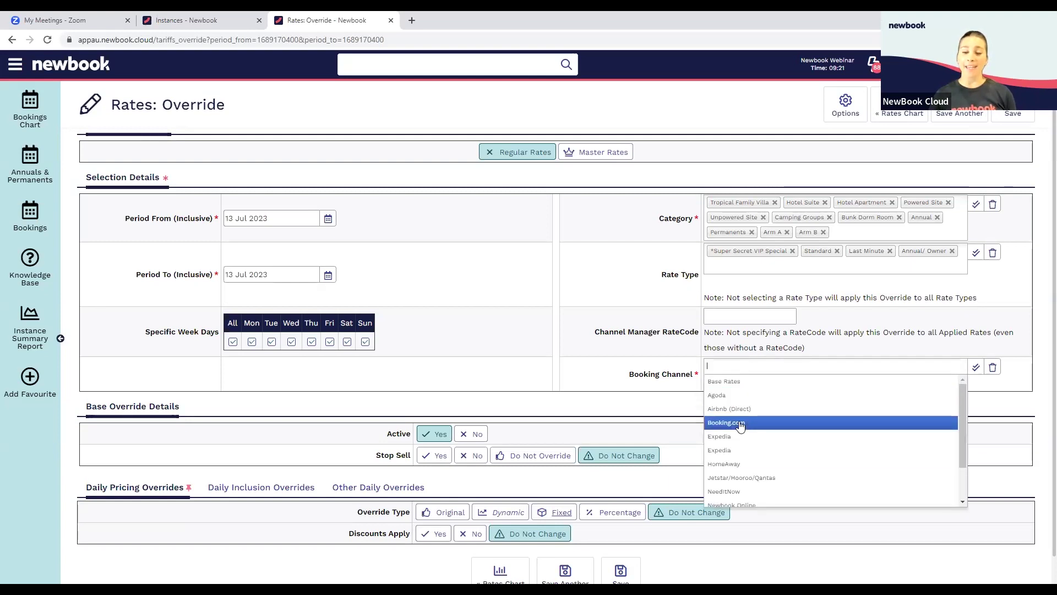
{"action": "left_click", "coordinate": [738, 435]}
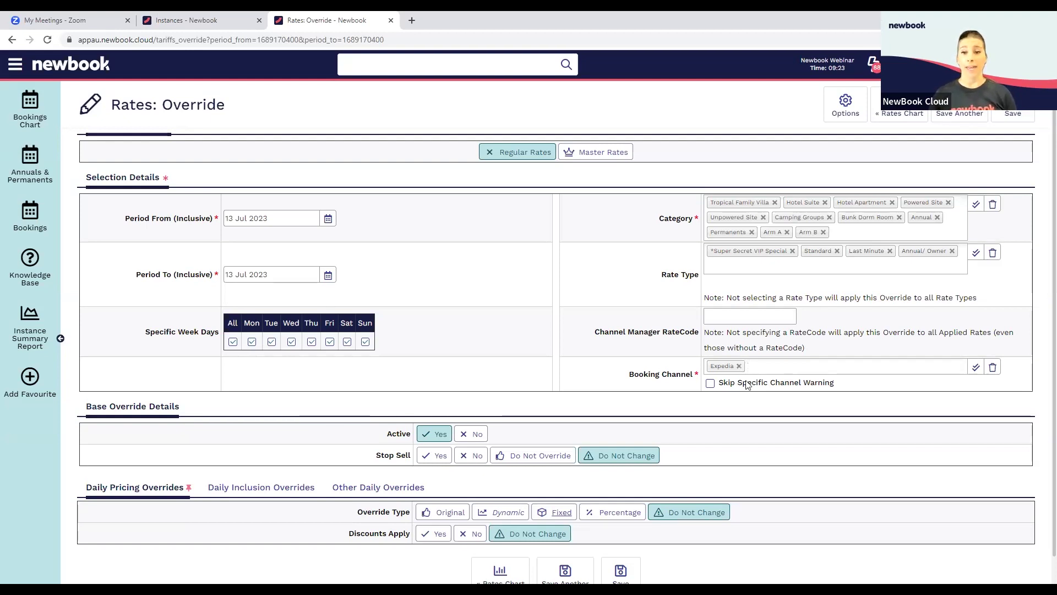
{"action": "left_click", "coordinate": [764, 365]}
{"action": "left_click", "coordinate": [745, 379]}
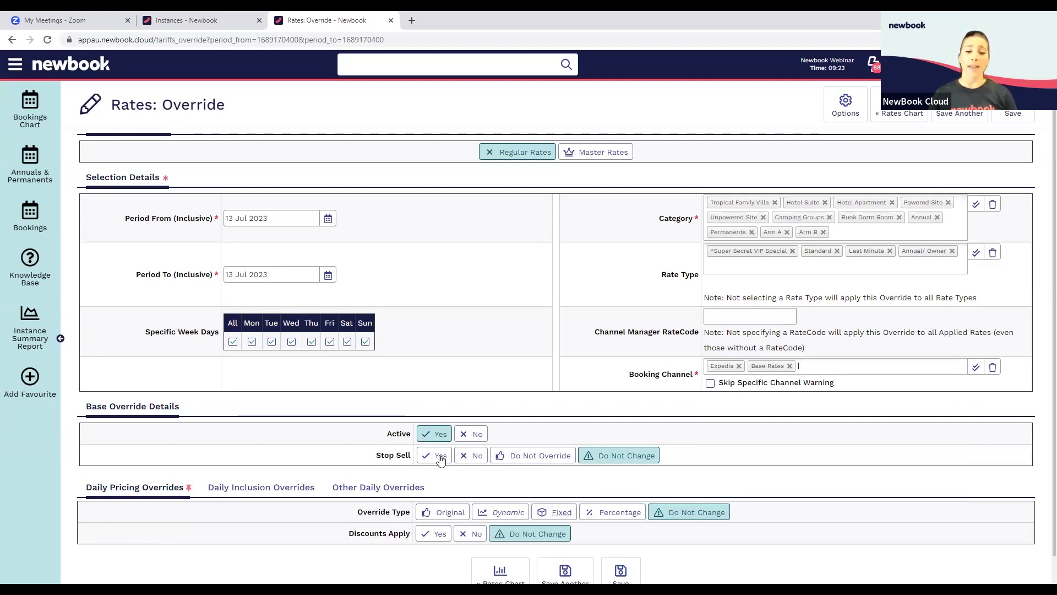
Step: Set the daily pricing override type to Percentage with an amount of 10 %
{"action": "left_click", "coordinate": [622, 513]}
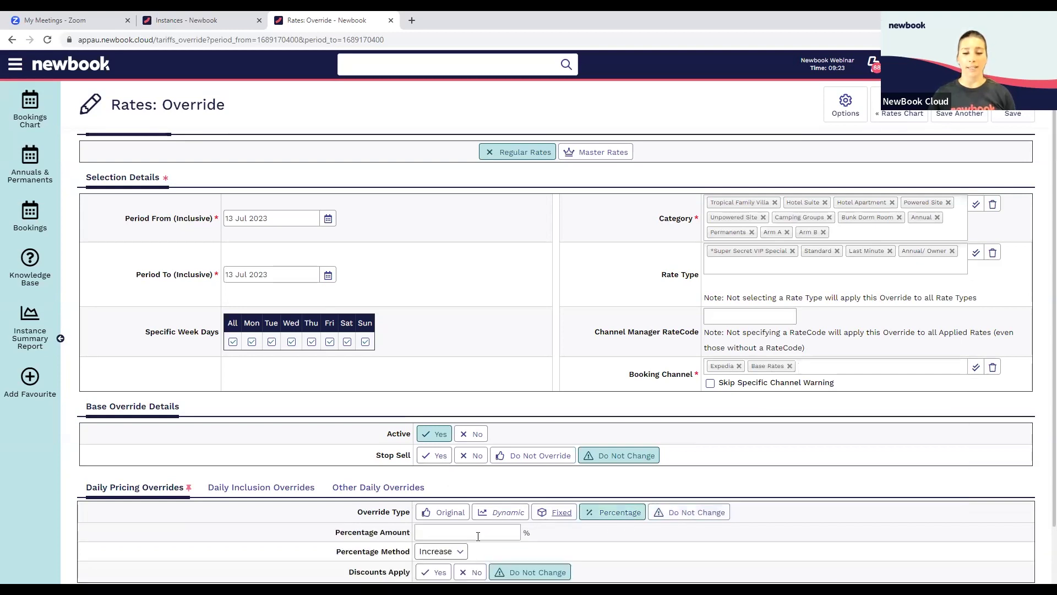
{"action": "left_click", "coordinate": [479, 533]}
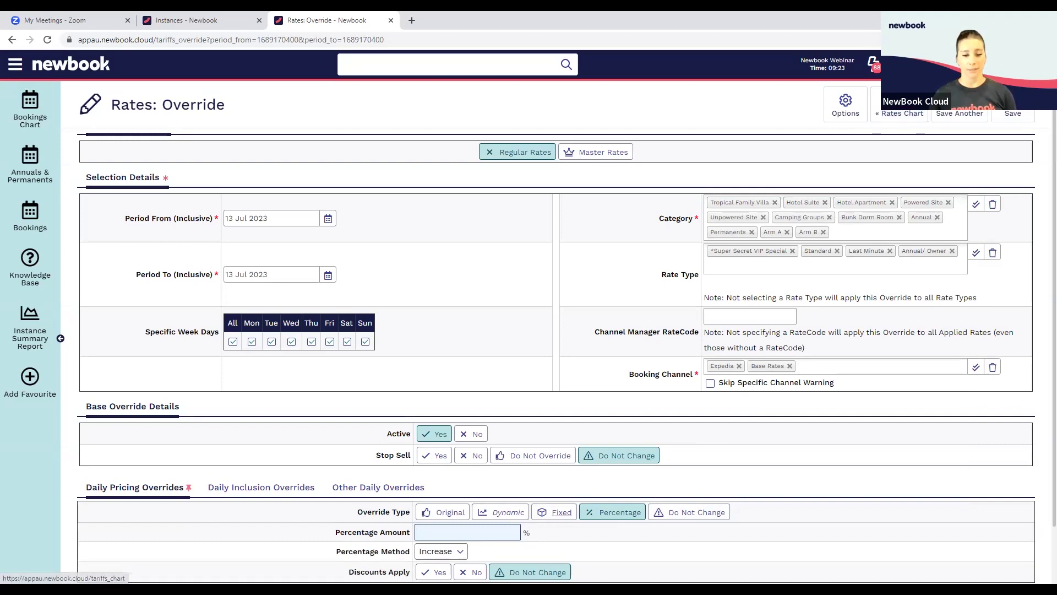
{"action": "type", "text": "10"}
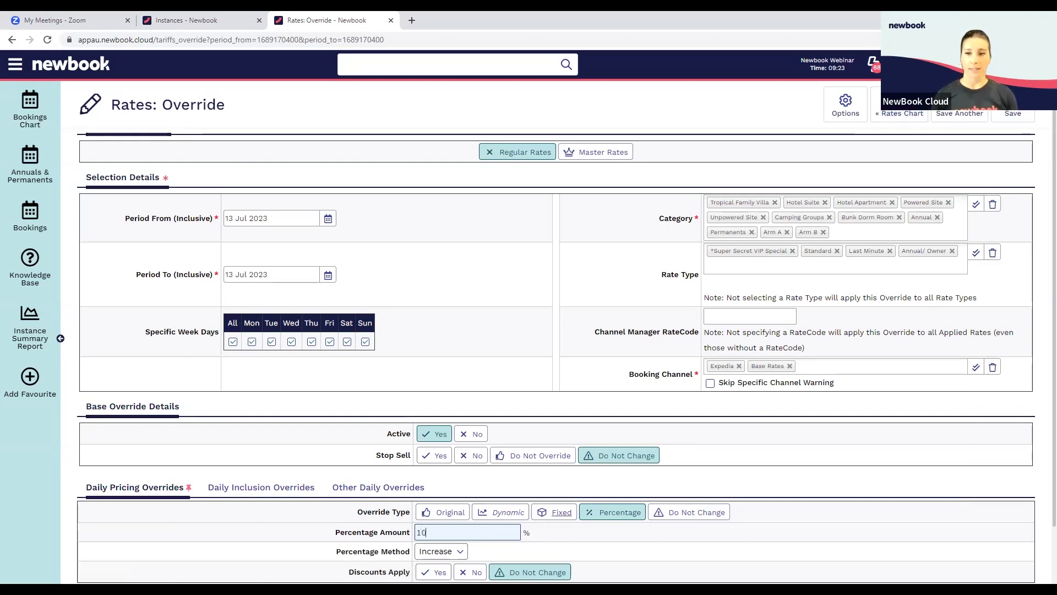
Step: Remove Base Rates from the override's booking channels, save the override, and check the rates in the Expedia chart view
{"action": "left_click", "coordinate": [790, 366]}
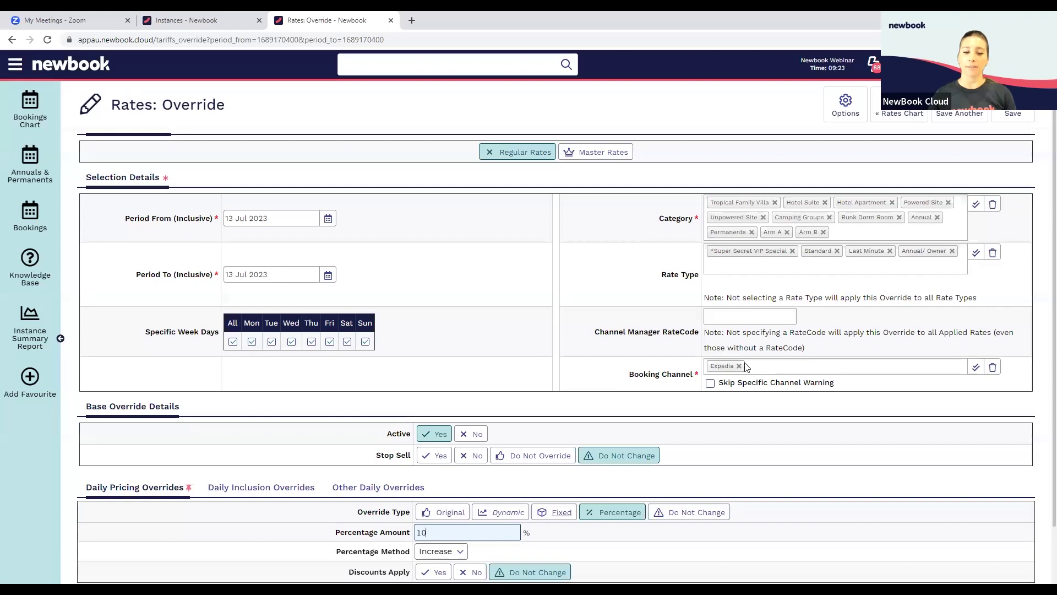
{"action": "left_click", "coordinate": [1007, 119]}
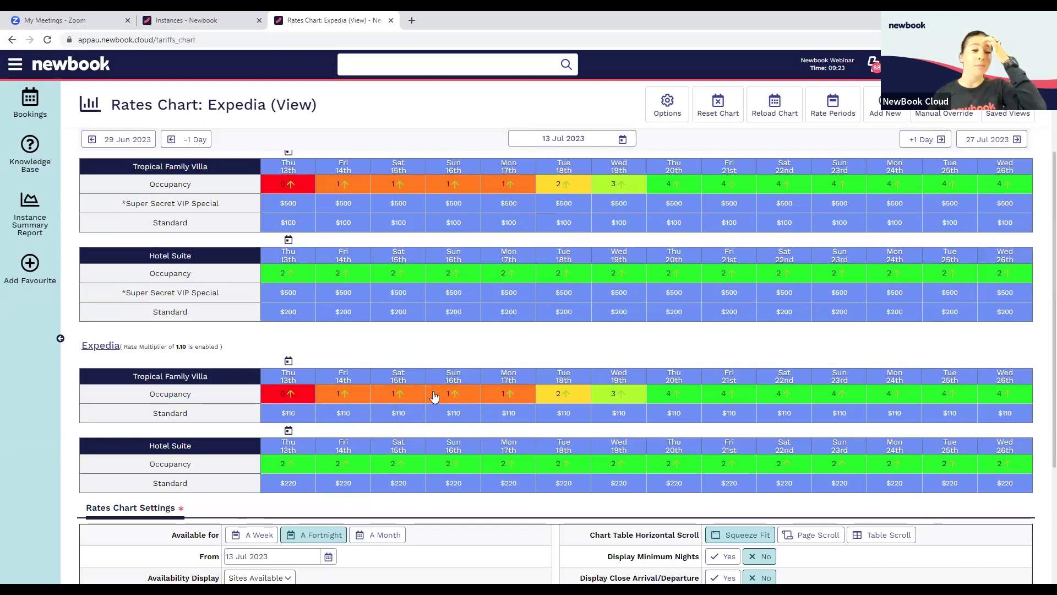
{"action": "mouse_move", "coordinate": [560, 396]}
{"action": "mouse_move", "coordinate": [304, 395]}
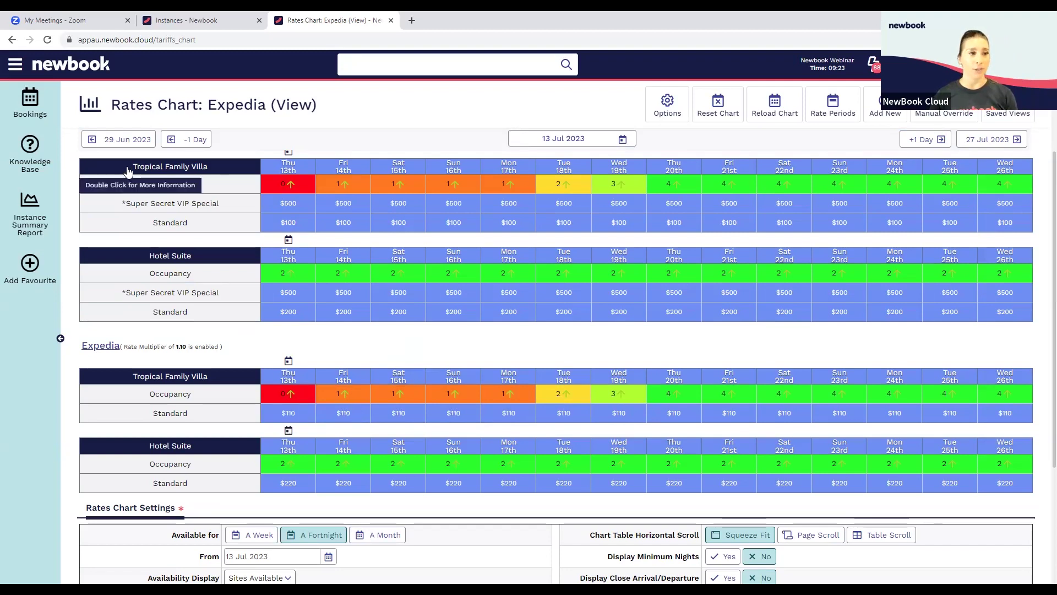
{"action": "scroll", "coordinate": [116, 170], "scroll_direction": "up", "scroll_amount": 3}
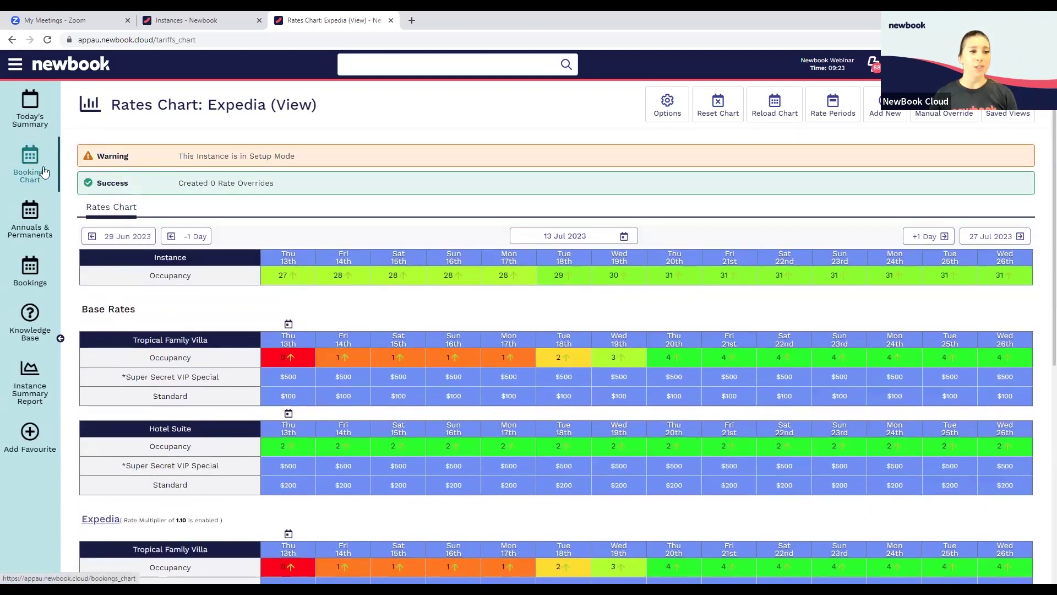
Step: Open the full record of the Tropical Family Villa category from the Bookings Chart
{"action": "left_click", "coordinate": [42, 172]}
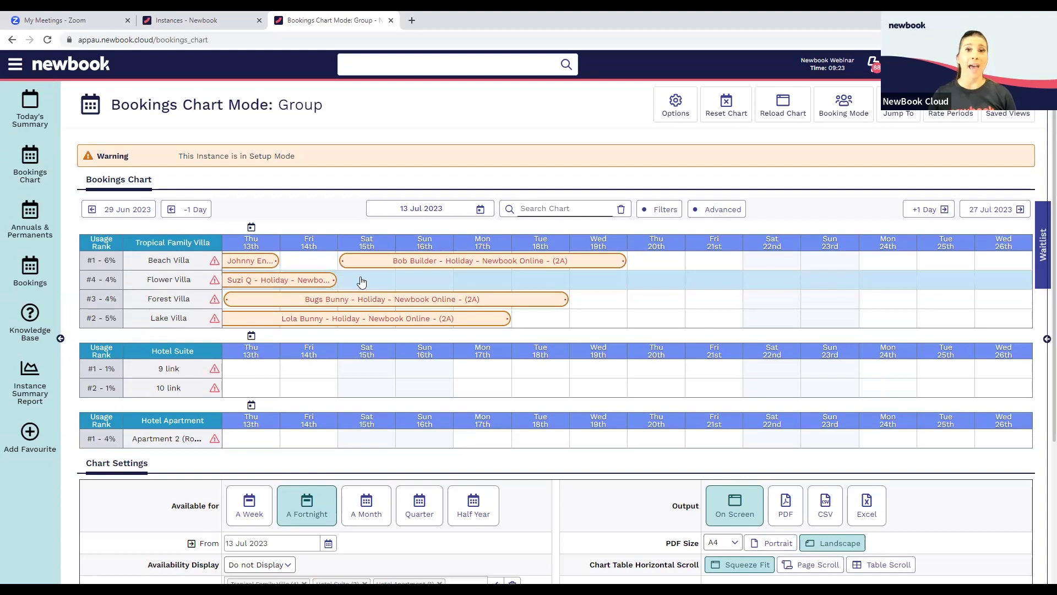
{"action": "mouse_move", "coordinate": [405, 263]}
{"action": "mouse_move", "coordinate": [410, 271]}
{"action": "left_mouse_down"}
{"action": "mouse_move", "coordinate": [420, 276]}
{"action": "mouse_move", "coordinate": [410, 263]}
{"action": "left_mouse_up"}
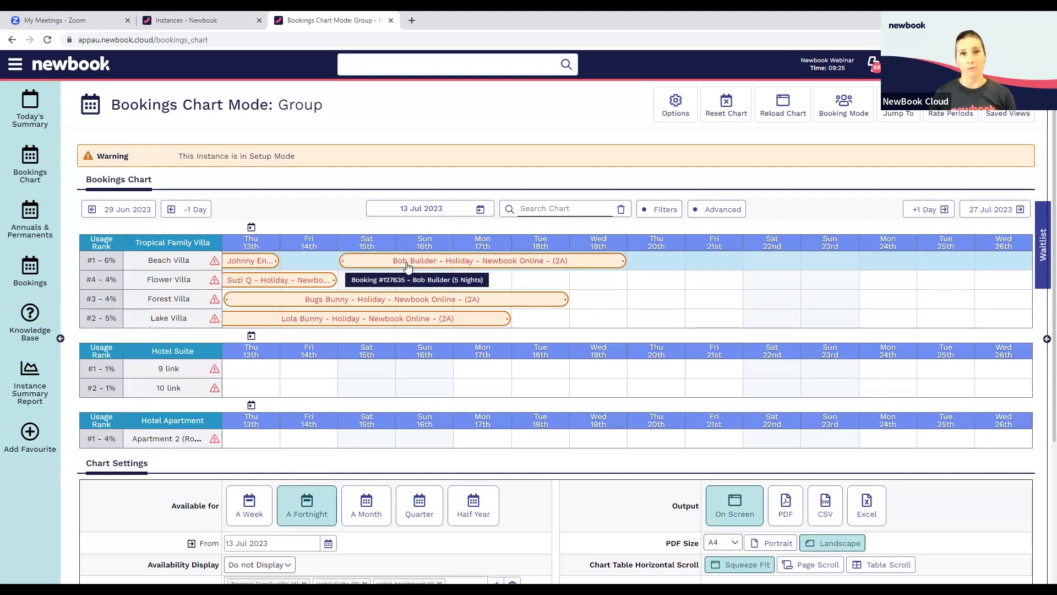
{"action": "double_click", "coordinate": [168, 244]}
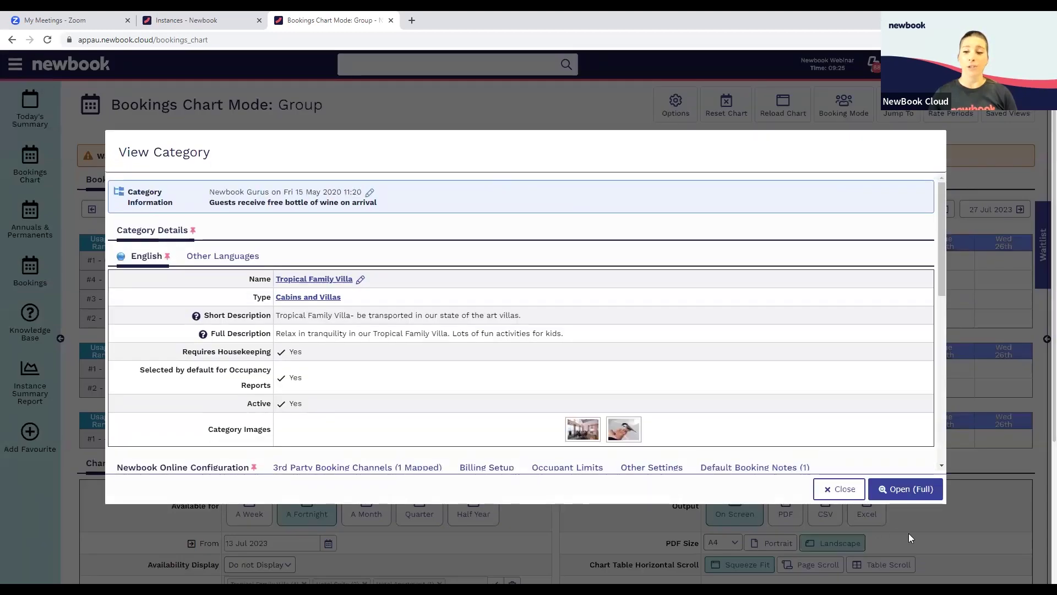
{"action": "left_click", "coordinate": [896, 490]}
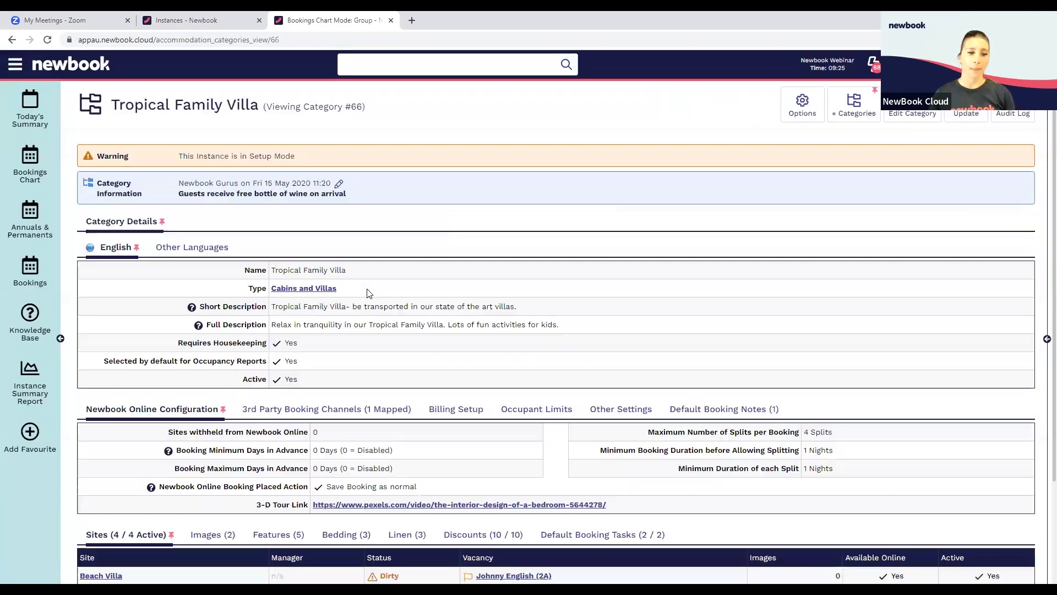
Step: Review the category's third-party booking channel settings, focusing on the sites withheld from those channels
{"action": "scroll", "coordinate": [347, 267], "scroll_direction": "down", "scroll_amount": 1}
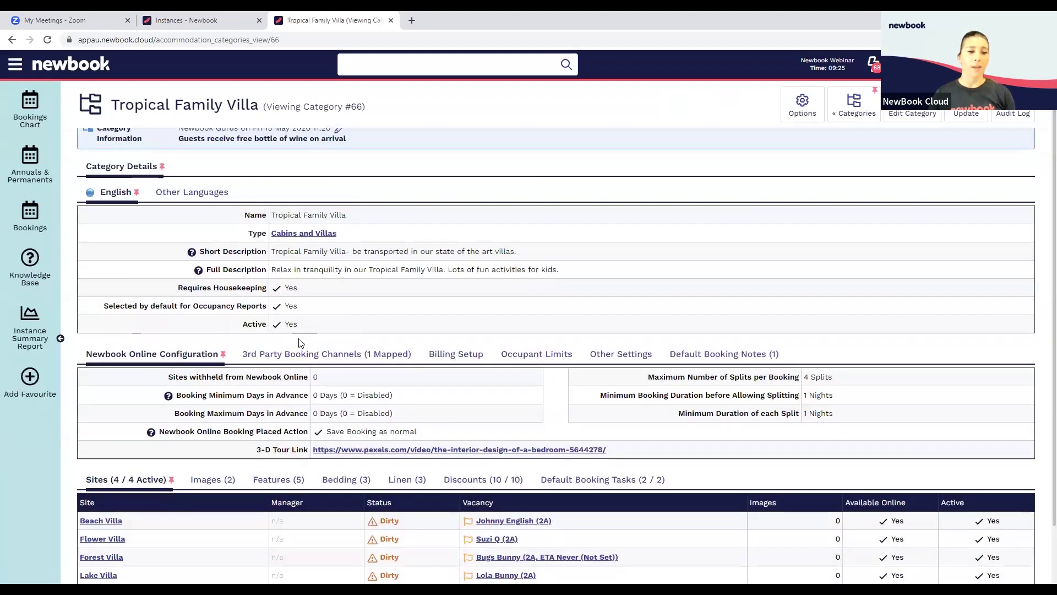
{"action": "left_click", "coordinate": [342, 361]}
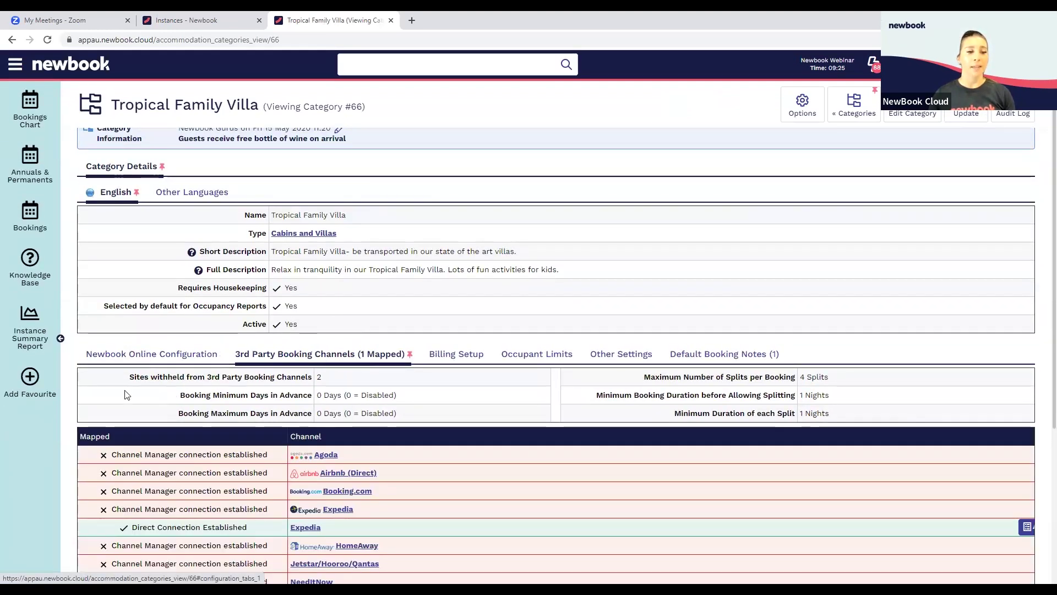
{"action": "left_click_drag", "start_coordinate": [135, 380], "coordinate": [306, 379]}
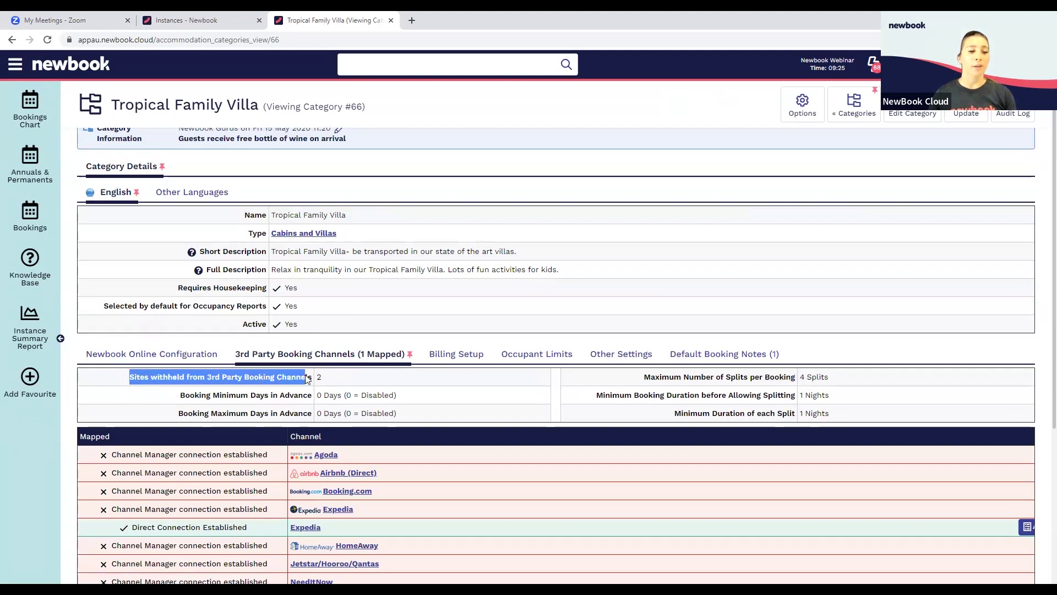
{"action": "left_click", "coordinate": [334, 380]}
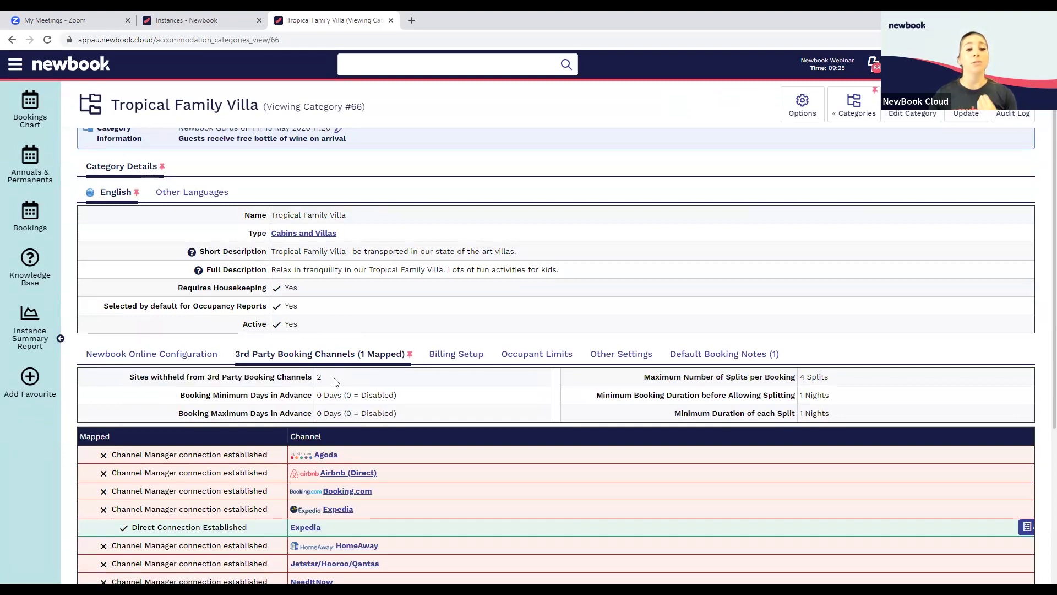
{"action": "scroll", "coordinate": [333, 381], "scroll_direction": "up", "scroll_amount": 1}
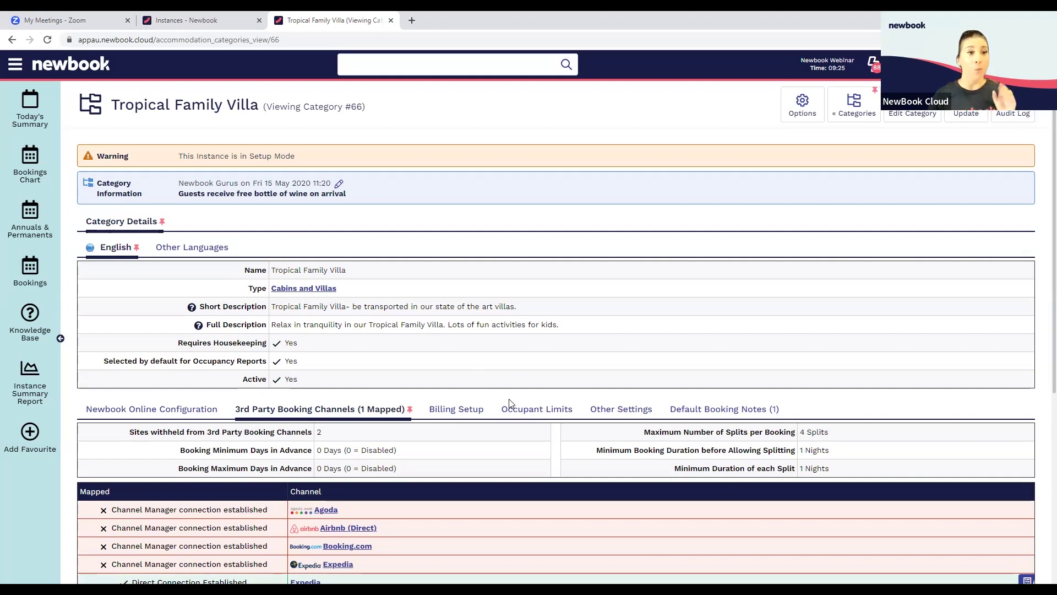
Step: Open the Tropical Family Villa category for editing and examine its editable third-party booking channel settings
{"action": "left_click", "coordinate": [911, 115]}
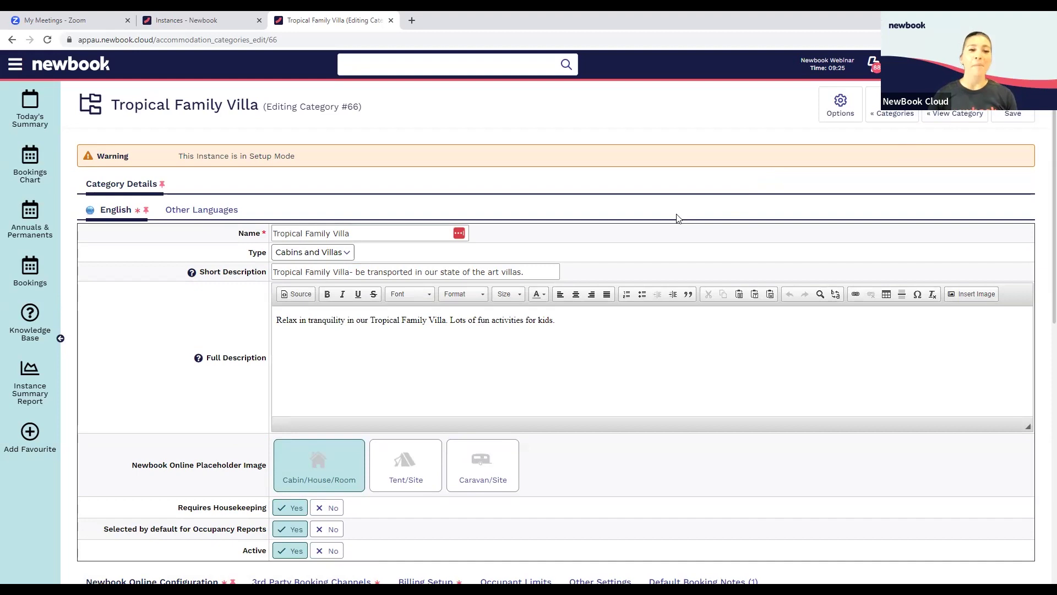
{"action": "scroll", "coordinate": [677, 218], "scroll_direction": "down", "scroll_amount": 5}
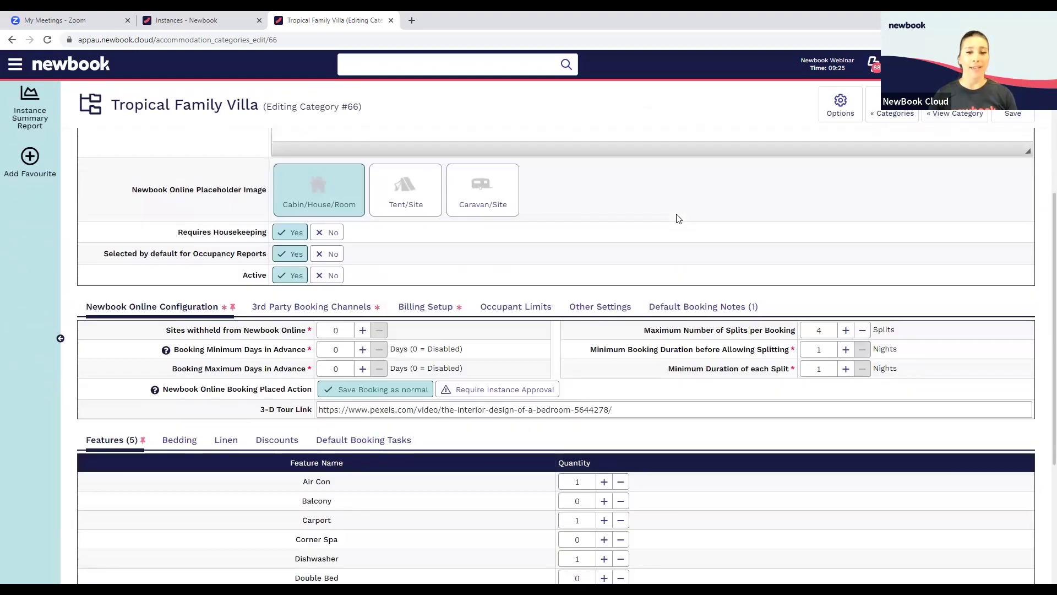
{"action": "scroll", "coordinate": [681, 222], "scroll_direction": "down", "scroll_amount": 1}
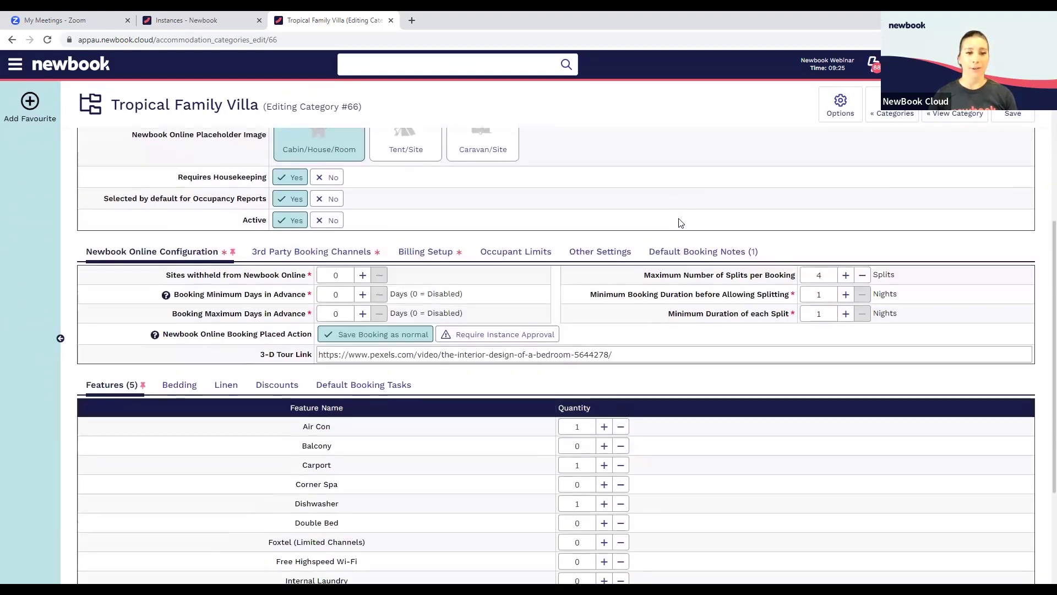
{"action": "left_click", "coordinate": [335, 252]}
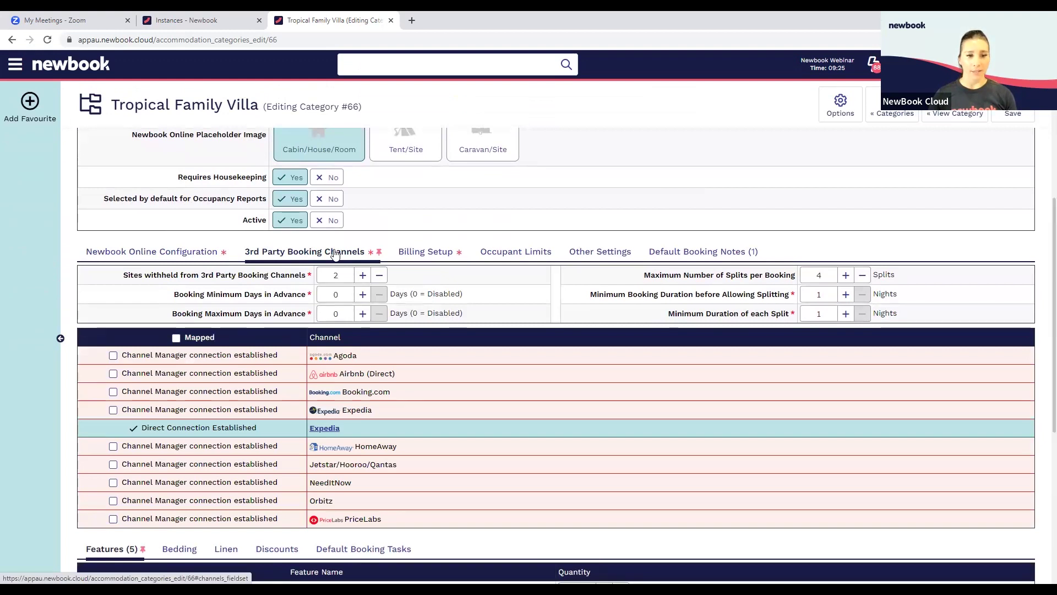
{"action": "scroll", "coordinate": [540, 301], "scroll_direction": "down", "scroll_amount": 1}
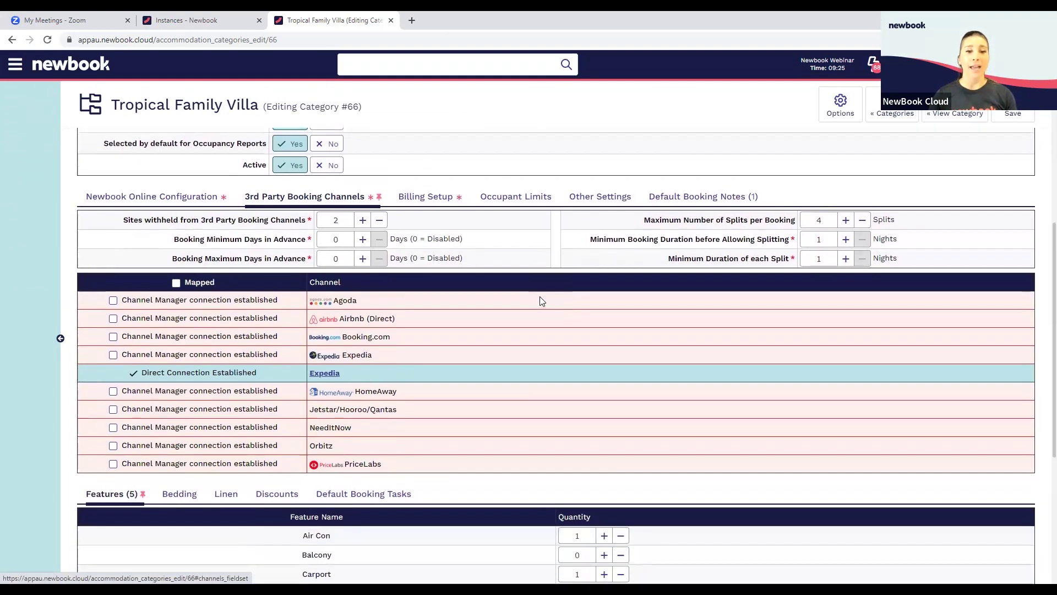
Step: Open the default inventory item BOND - EXTRA KEY SET from the billing setup and review its stay cost contribution and booking channels
{"action": "left_click", "coordinate": [422, 198]}
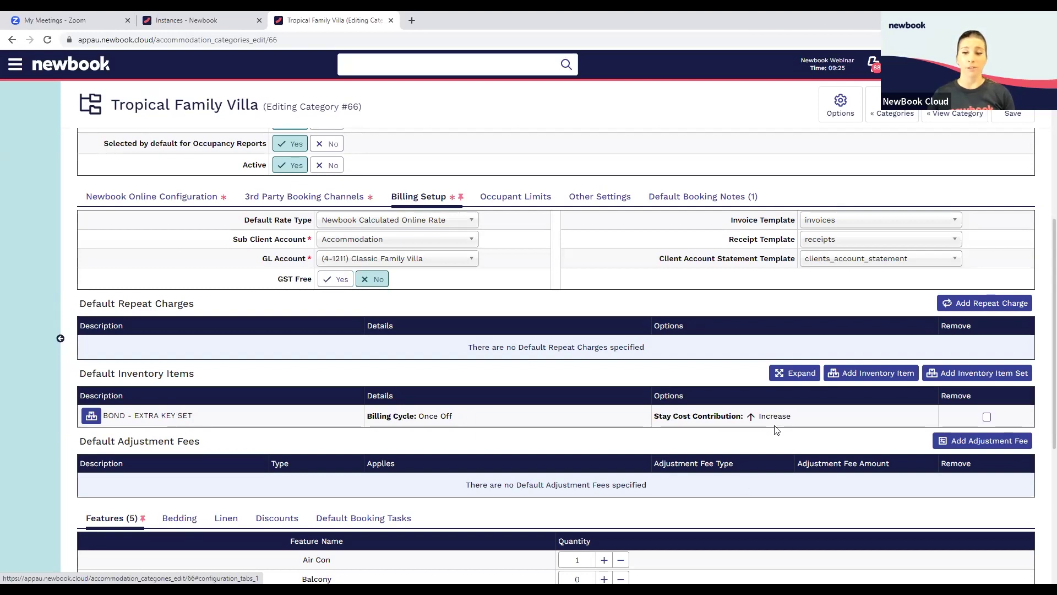
{"action": "left_click", "coordinate": [91, 416]}
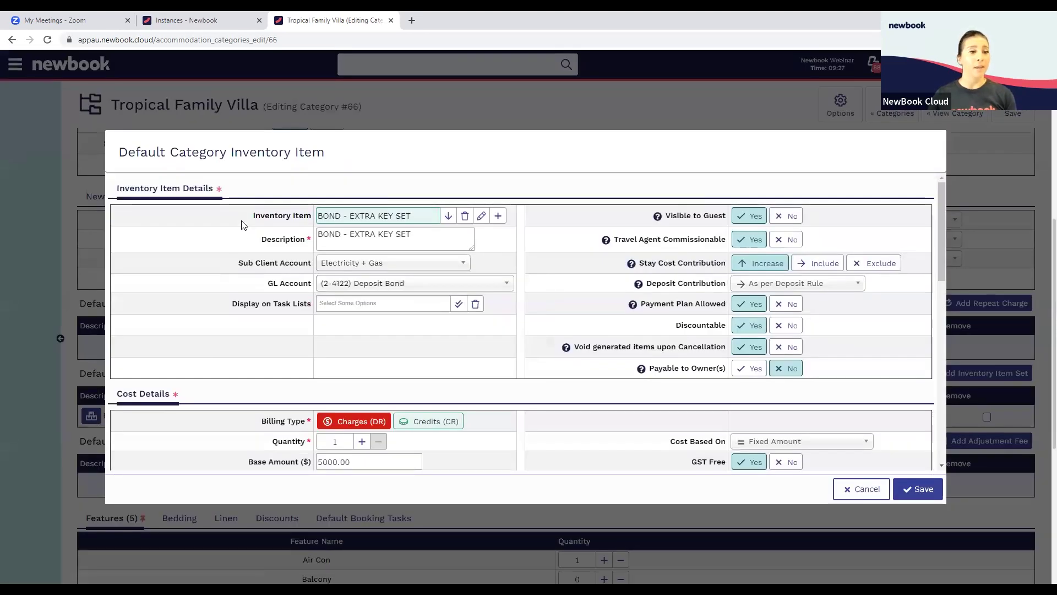
{"action": "left_click_drag", "start_coordinate": [247, 220], "coordinate": [303, 226]}
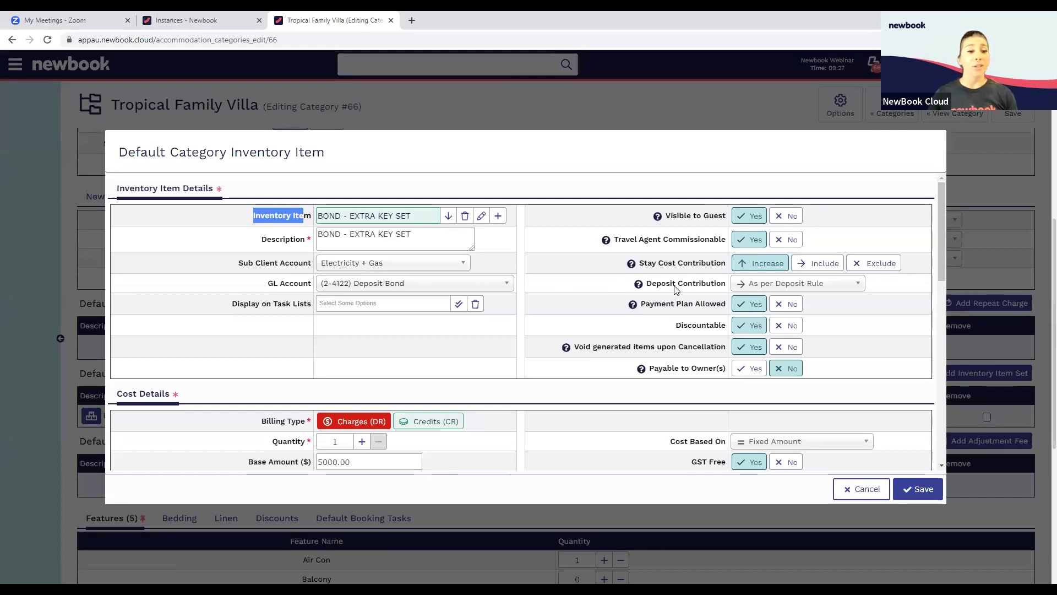
{"action": "left_click_drag", "start_coordinate": [640, 267], "coordinate": [722, 268]}
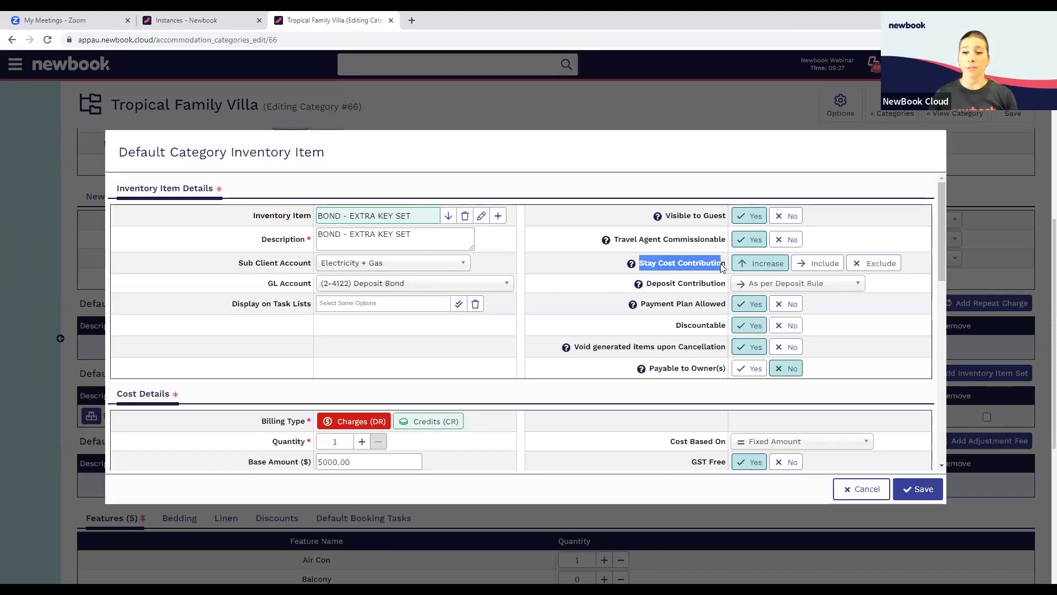
{"action": "left_click", "coordinate": [697, 294]}
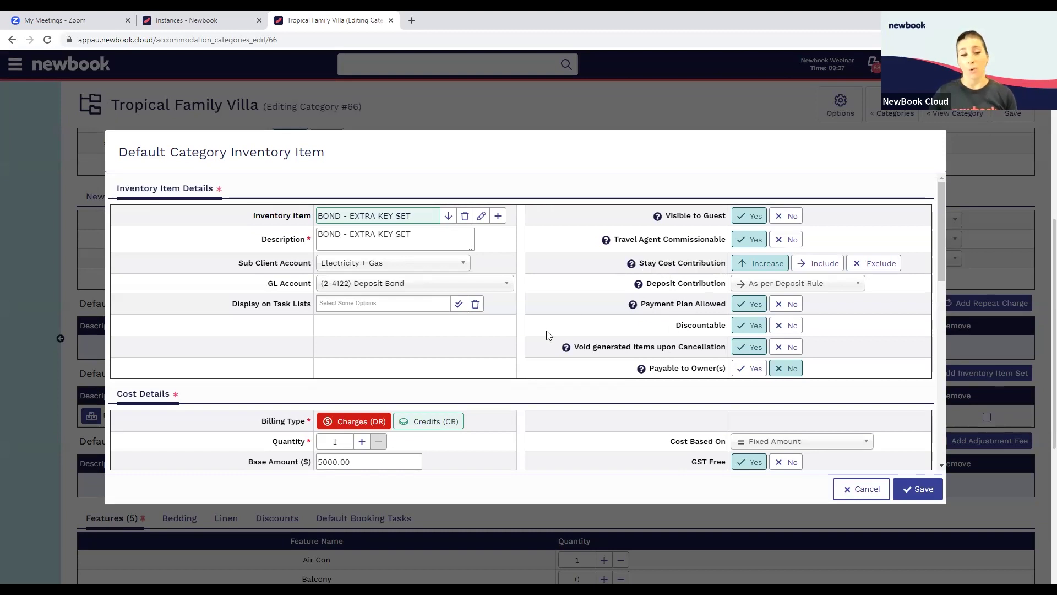
{"action": "scroll", "coordinate": [547, 335], "scroll_direction": "down", "scroll_amount": 8}
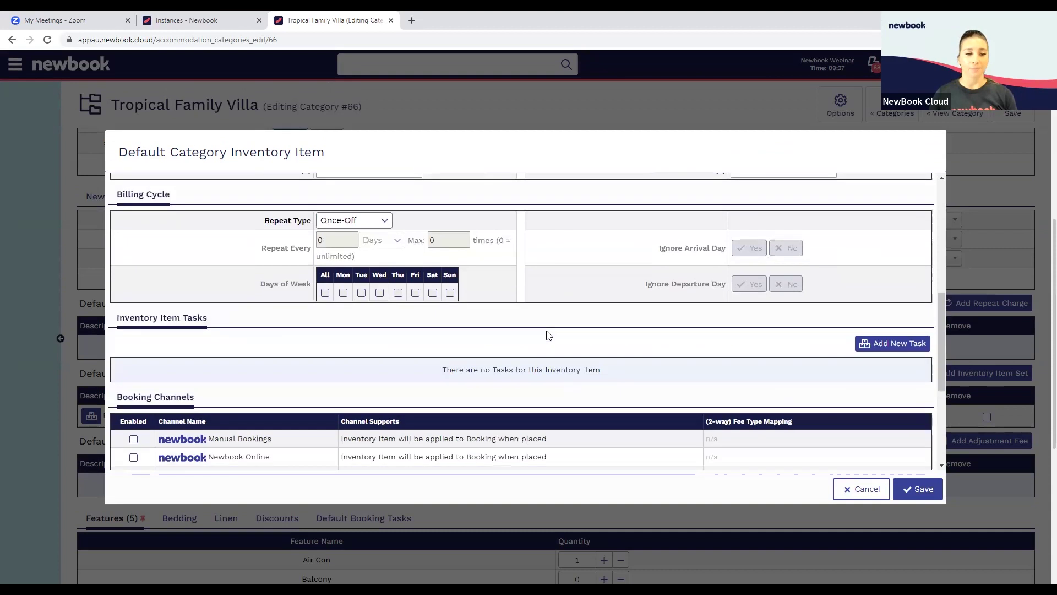
{"action": "scroll", "coordinate": [546, 335], "scroll_direction": "down", "scroll_amount": 1}
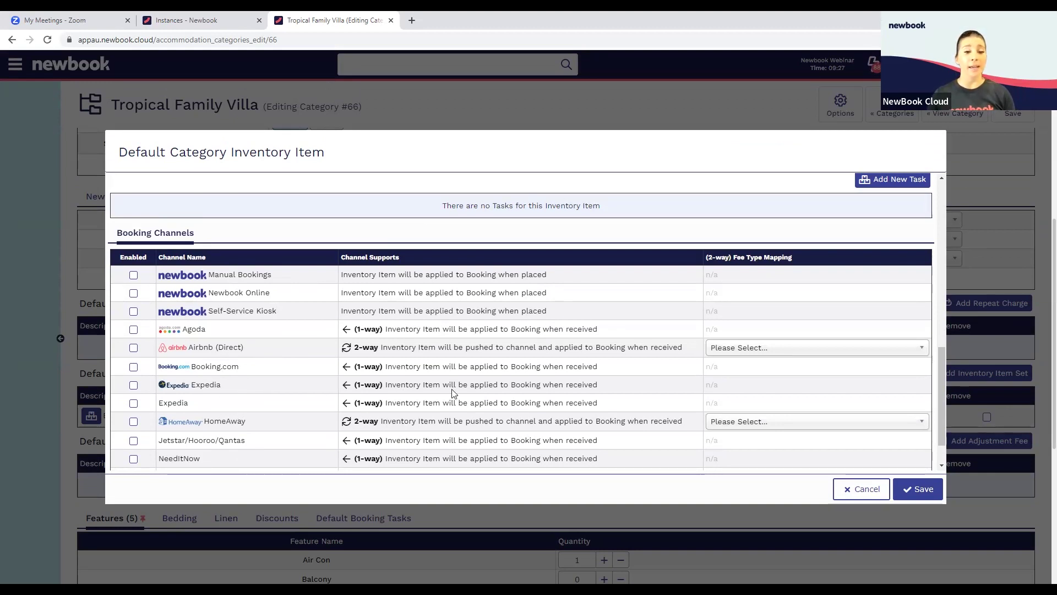
Step: Enable the inventory item for the logo-marked Expedia channel and compare its supported sync direction with that of Airbnb (Direct)
{"action": "left_click", "coordinate": [133, 385]}
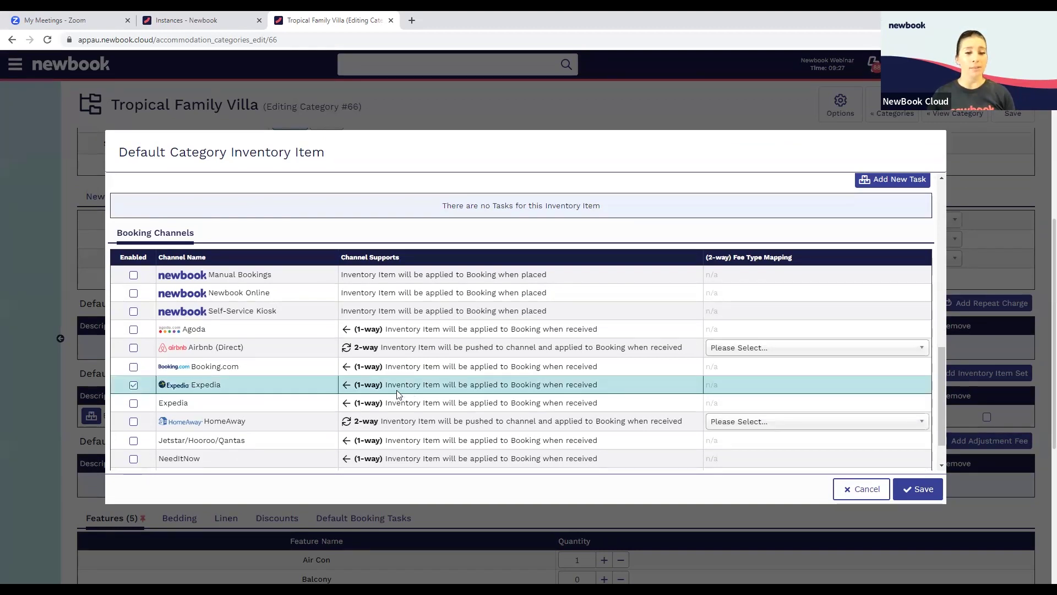
{"action": "left_click_drag", "start_coordinate": [379, 385], "coordinate": [599, 389]}
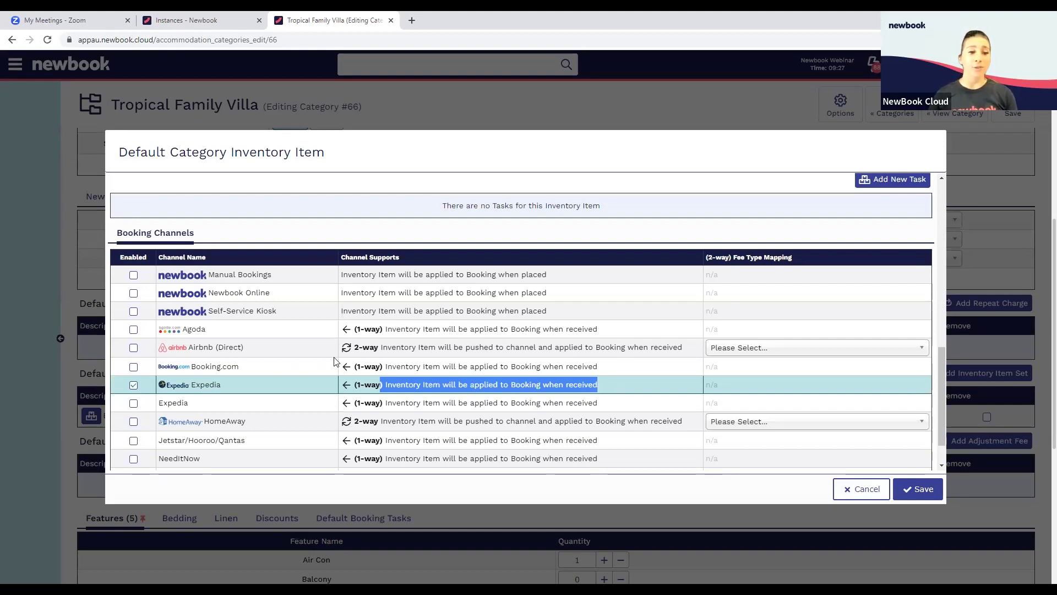
{"action": "left_click", "coordinate": [350, 352]}
{"action": "left_click_drag", "start_coordinate": [350, 352], "coordinate": [388, 349]}
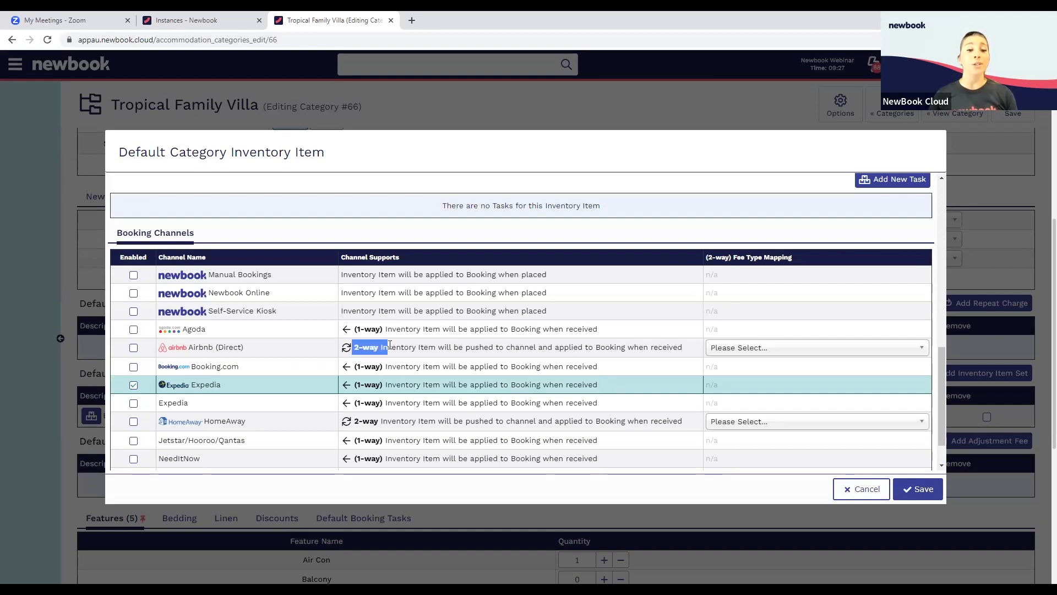
{"action": "left_click", "coordinate": [483, 350]}
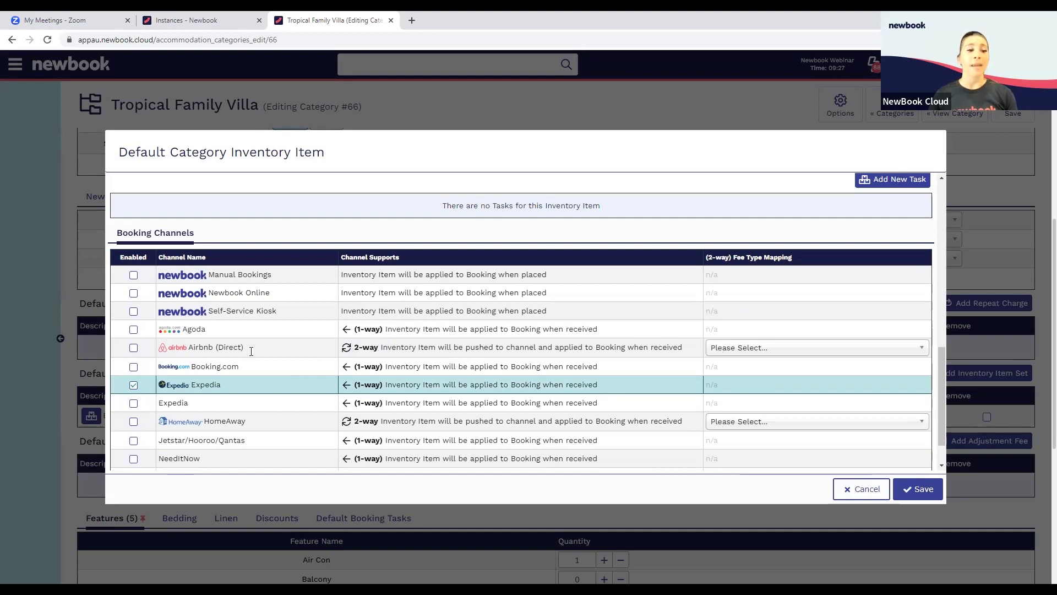
Step: Enable the inventory item for Airbnb (Direct), view its two-way fee type mapping options, and cancel the item changes
{"action": "left_click", "coordinate": [134, 348]}
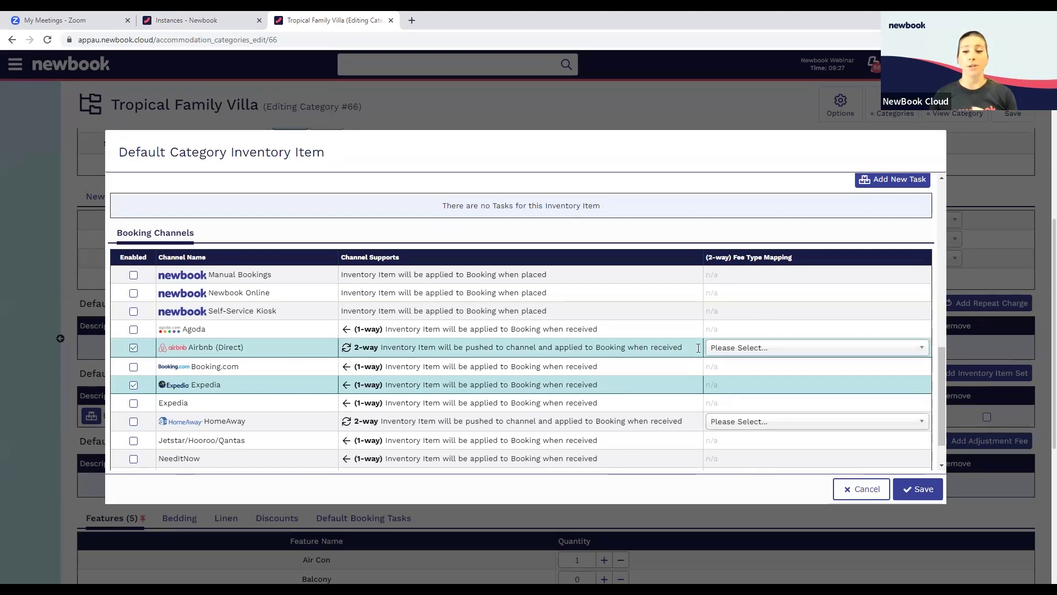
{"action": "left_click", "coordinate": [769, 351]}
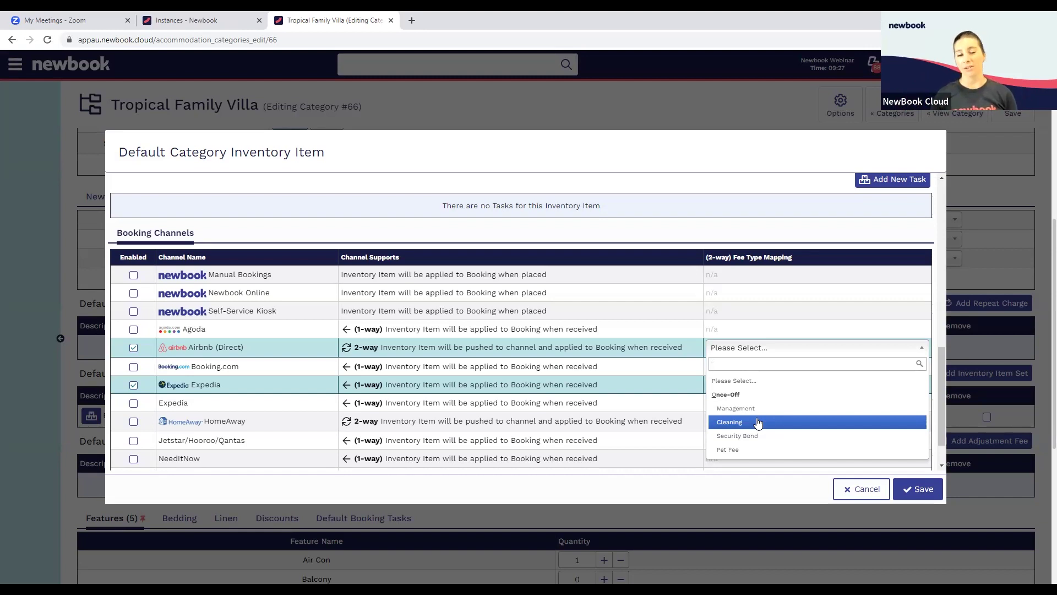
{"action": "left_click", "coordinate": [778, 488]}
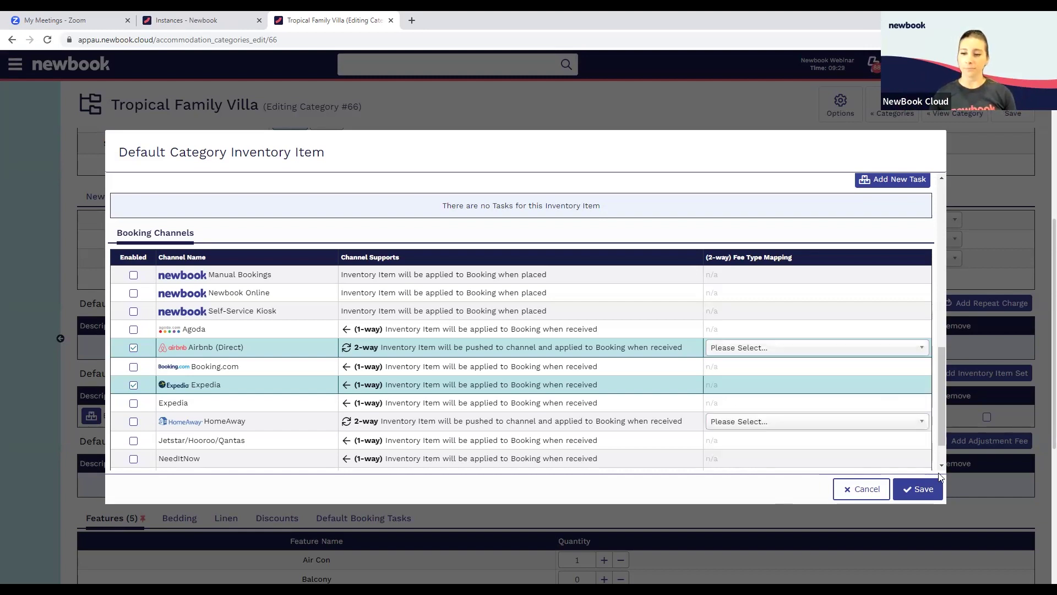
{"action": "left_click", "coordinate": [857, 490]}
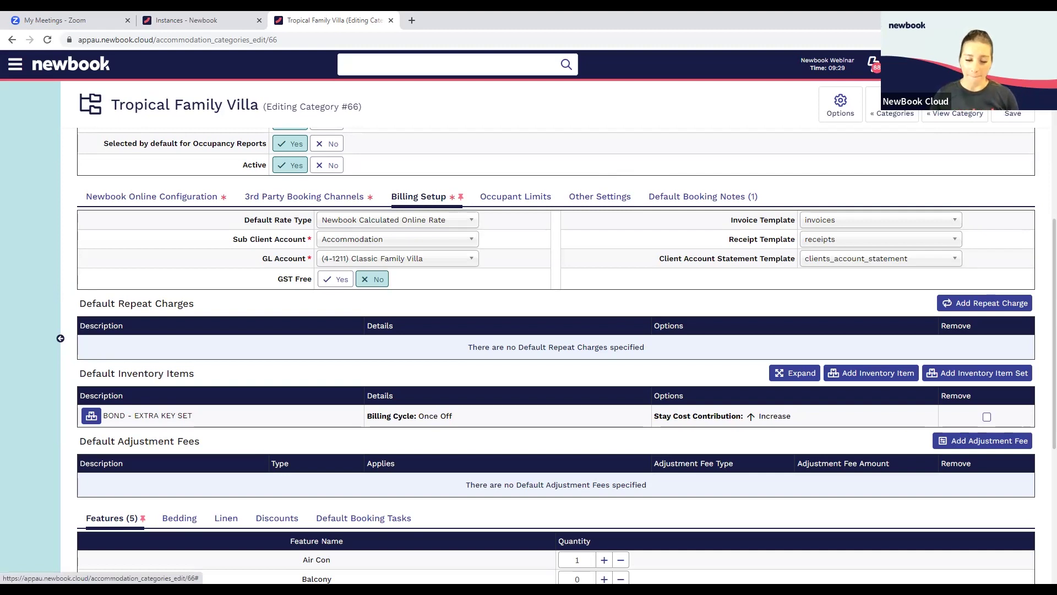
Step: Open a new booking form through a search for "add booking", discarding the category's unsaved changes
{"action": "scroll", "coordinate": [534, 186], "scroll_direction": "up", "scroll_amount": 10}
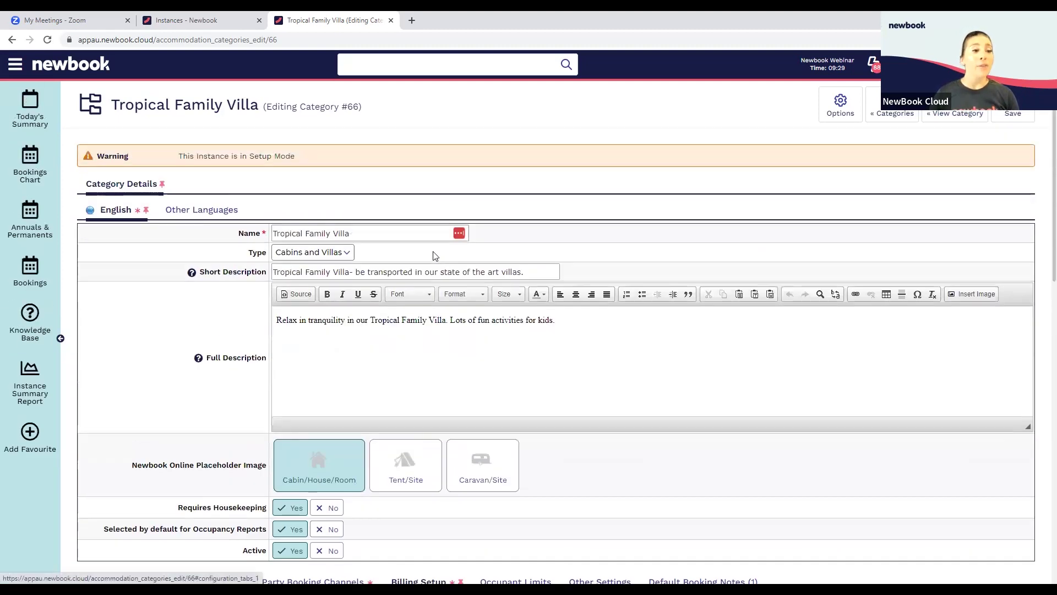
{"action": "left_click", "coordinate": [30, 268]}
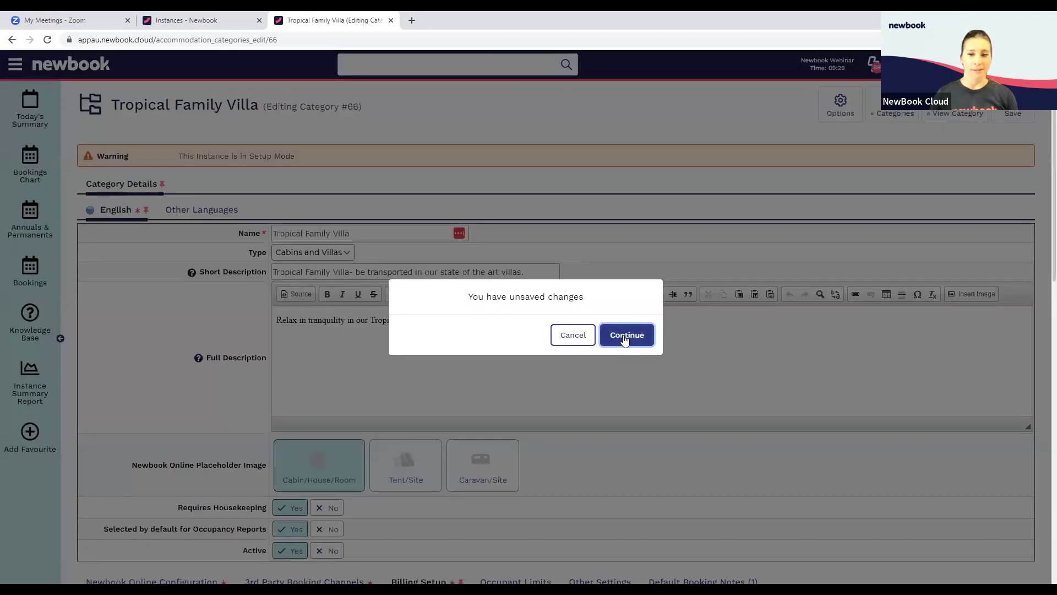
{"action": "left_click", "coordinate": [575, 337]}
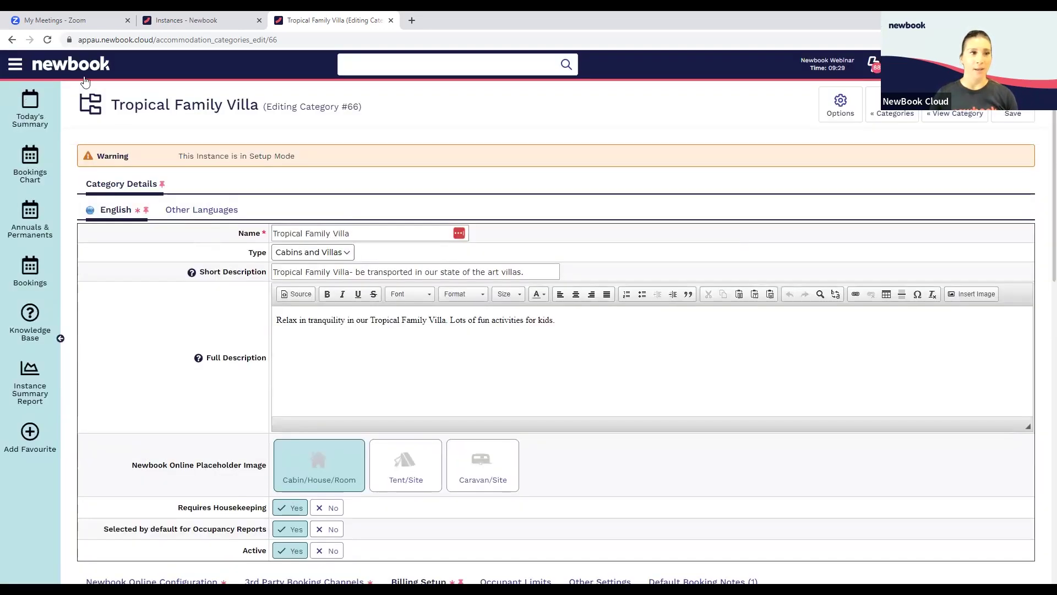
{"action": "left_click", "coordinate": [15, 65]}
{"action": "type", "text": "add booking"}
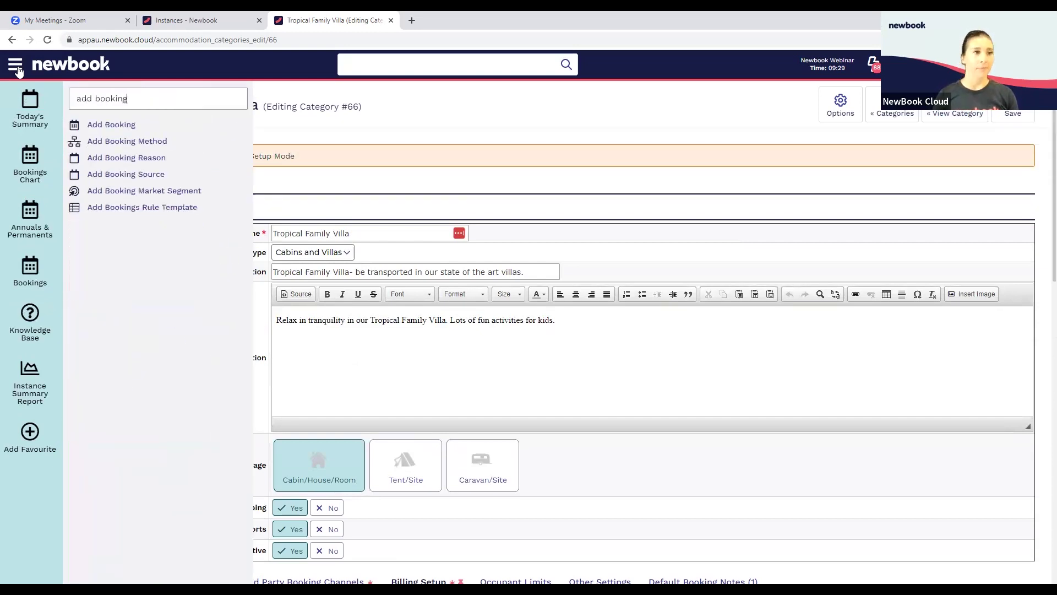
{"action": "left_click", "coordinate": [126, 127]}
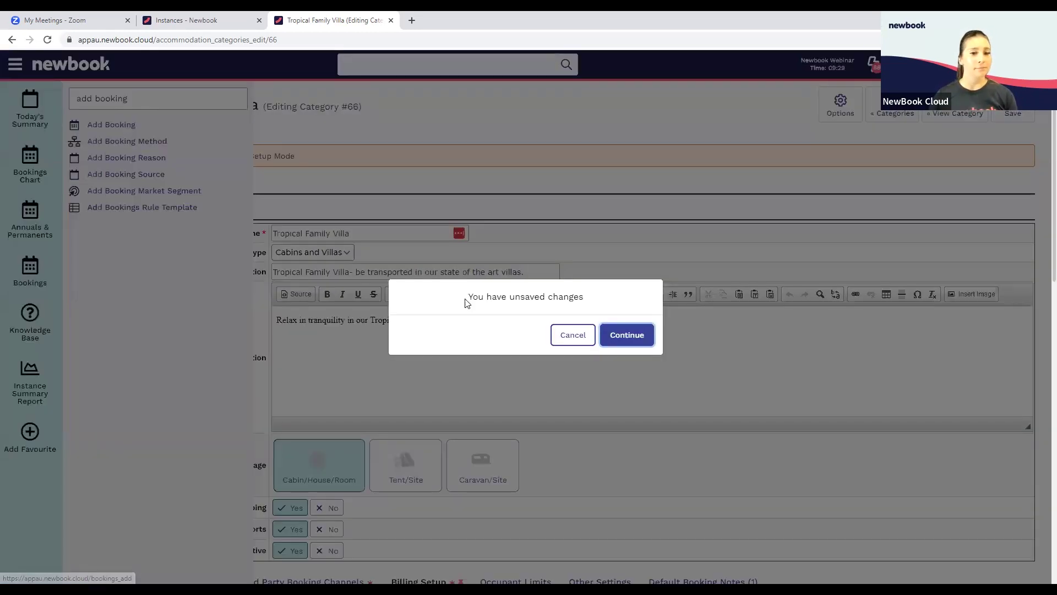
{"action": "left_click", "coordinate": [630, 336]}
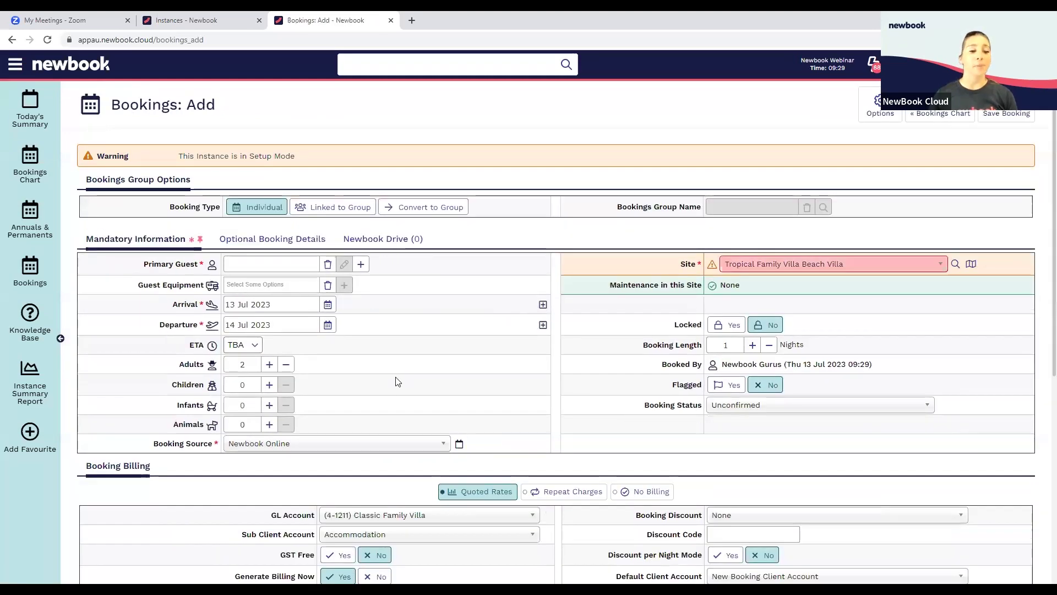
Step: Review the booking source options, and highlight the travel agent and travel agent reference fields in the optional booking details
{"action": "left_click", "coordinate": [300, 448]}
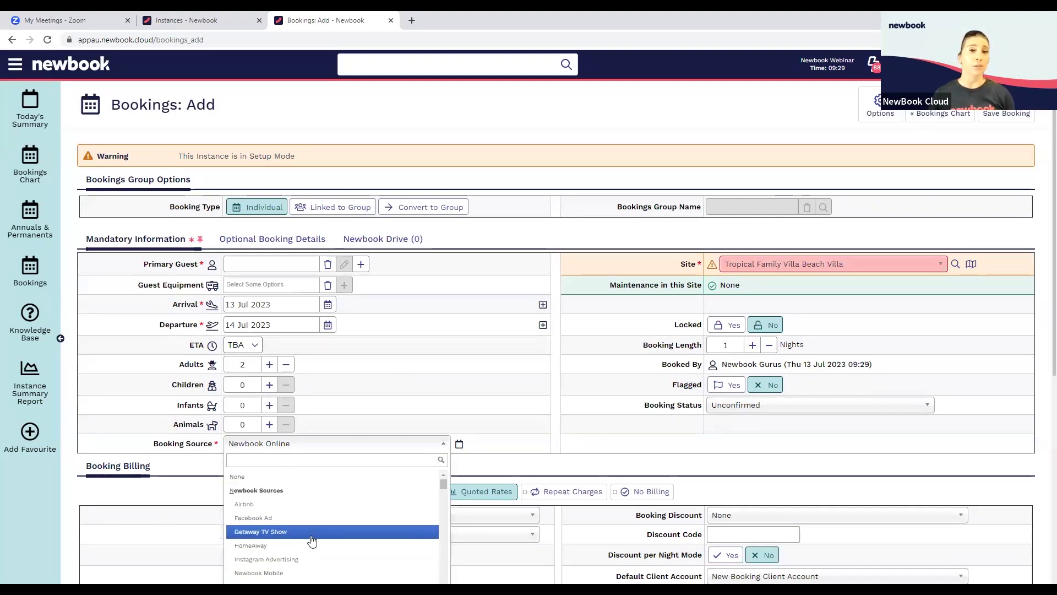
{"action": "left_click", "coordinate": [384, 407]}
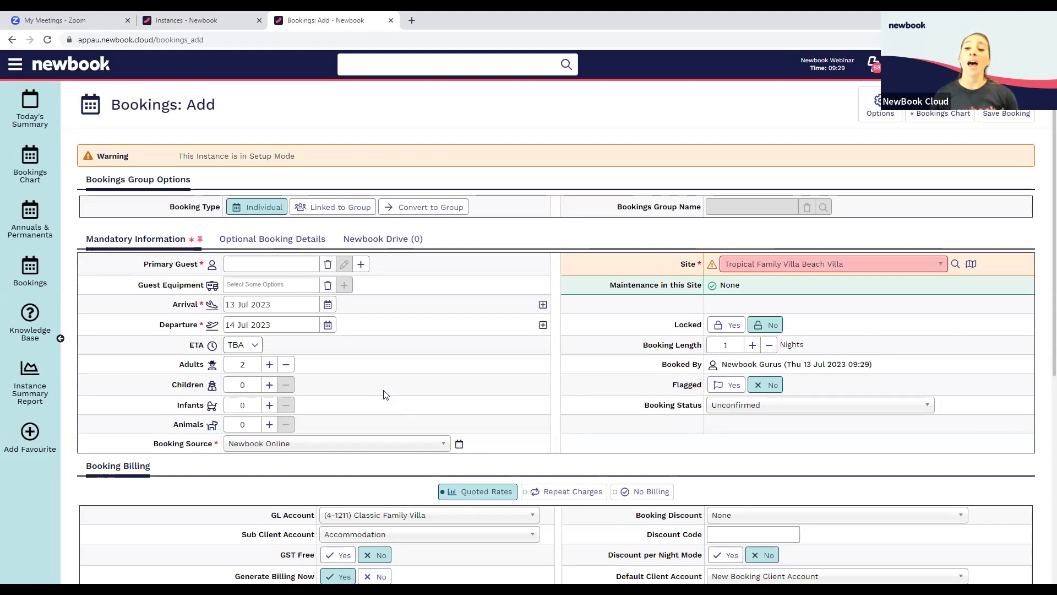
{"action": "left_click", "coordinate": [274, 241]}
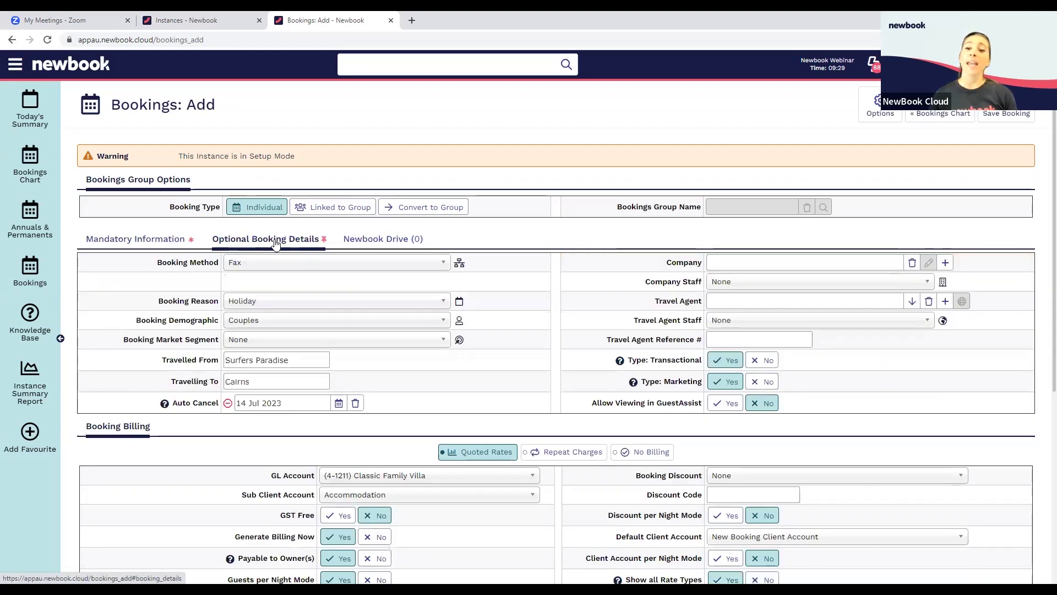
{"action": "left_click_drag", "start_coordinate": [640, 306], "coordinate": [739, 302]}
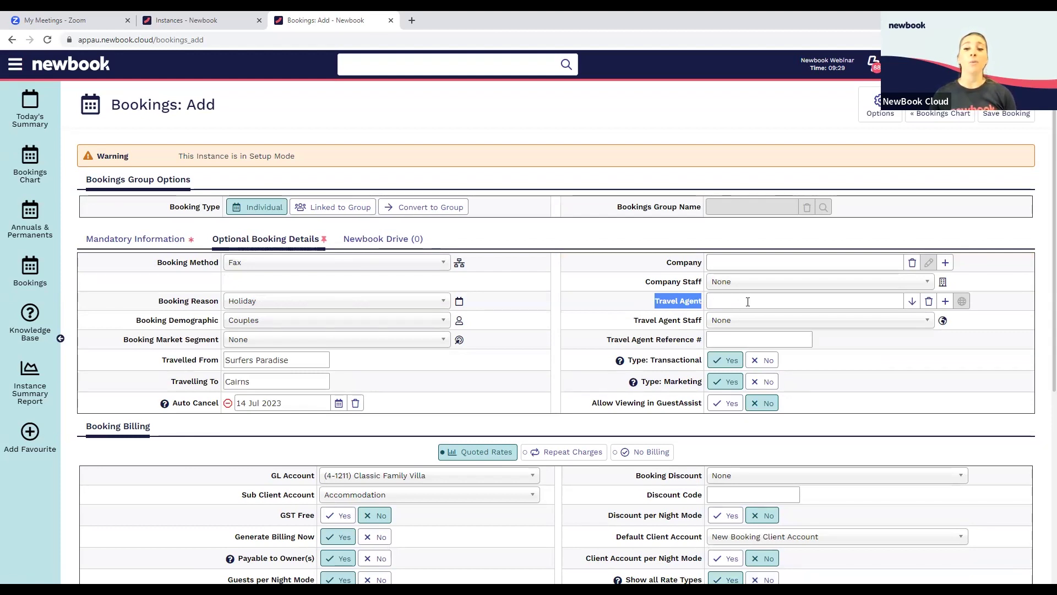
{"action": "left_click_drag", "start_coordinate": [606, 343], "coordinate": [699, 340]}
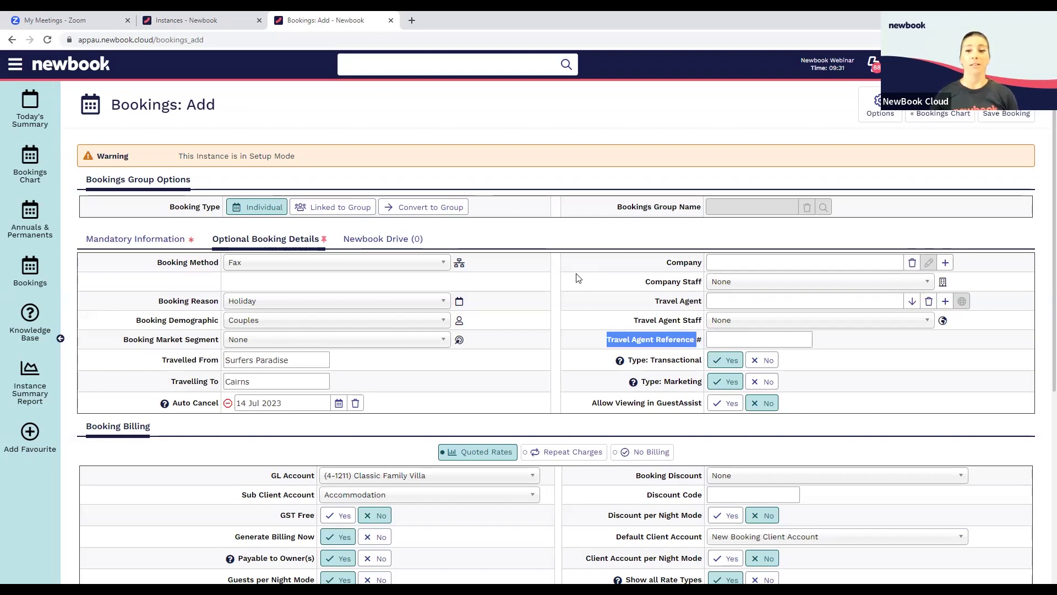
{"action": "left_click", "coordinate": [632, 340]}
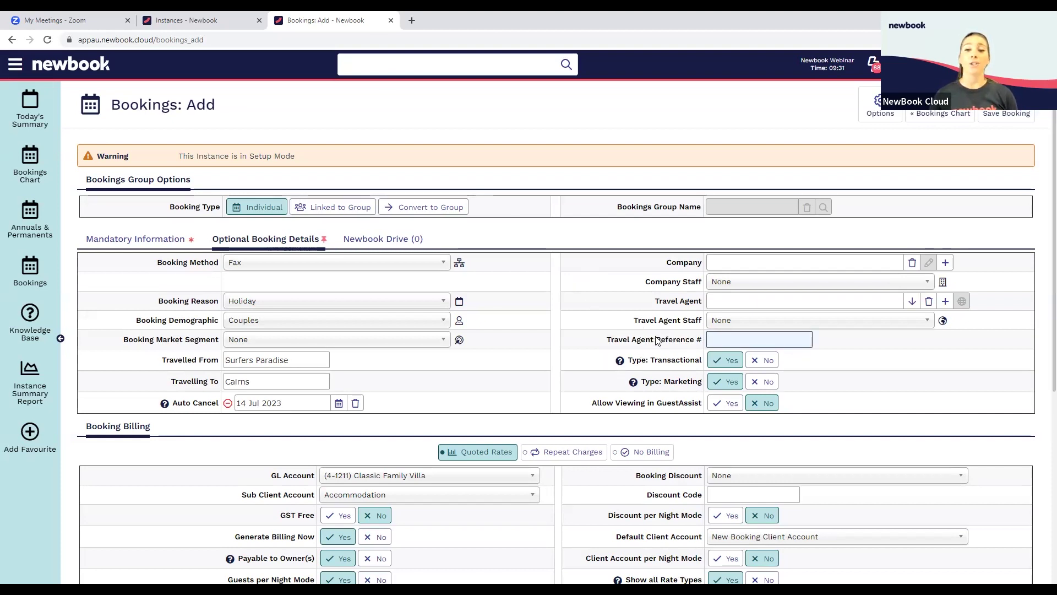
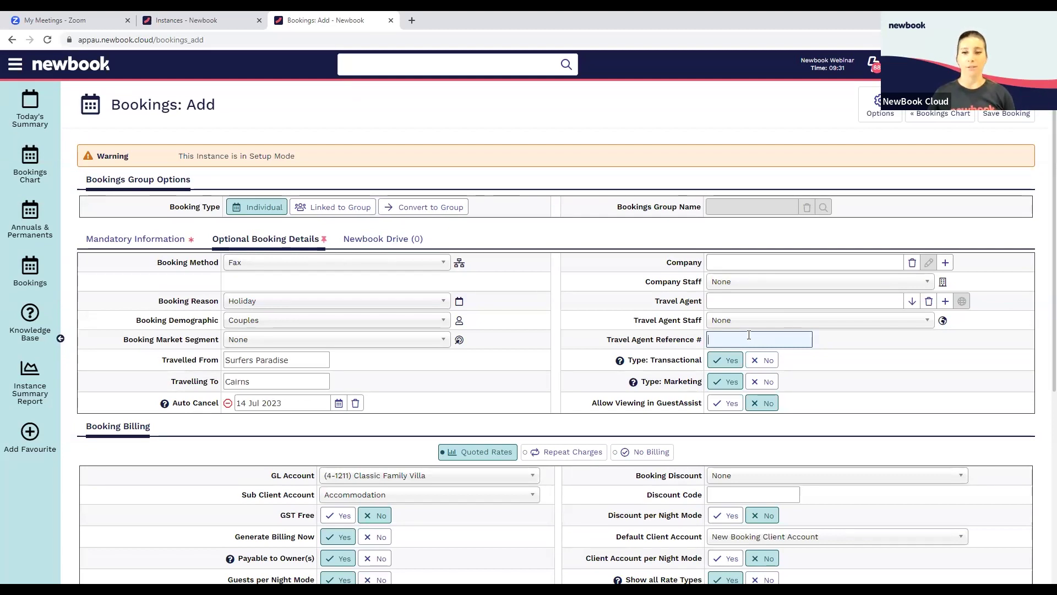
Step: Set the booking's travel agent to Expedia and mark the Thu 13 Jul 2023 night as commissionable
{"action": "scroll", "coordinate": [648, 353], "scroll_direction": "down", "scroll_amount": 3}
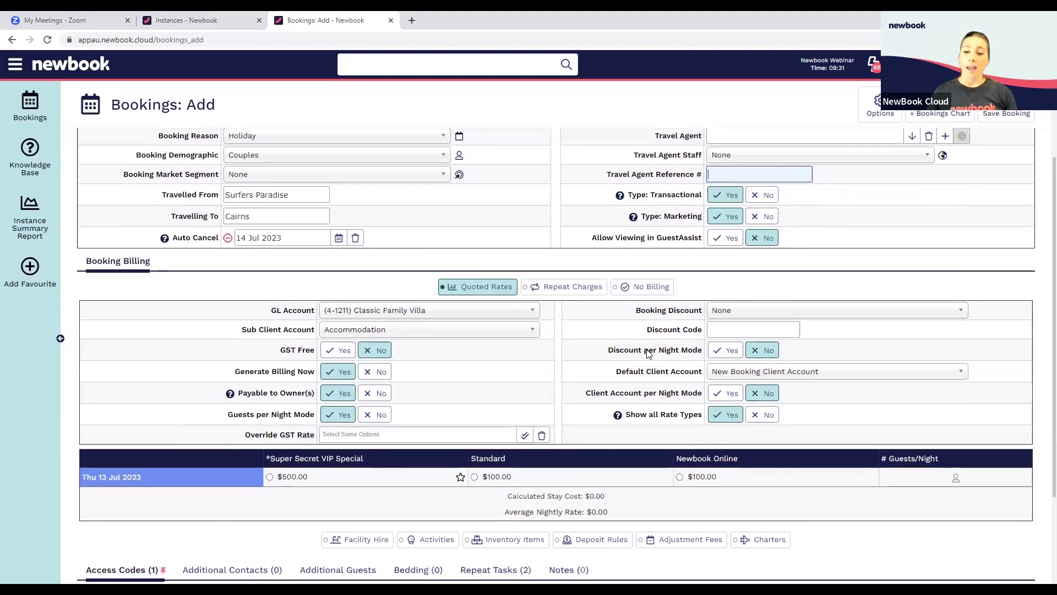
{"action": "scroll", "coordinate": [671, 320], "scroll_direction": "up", "scroll_amount": 2}
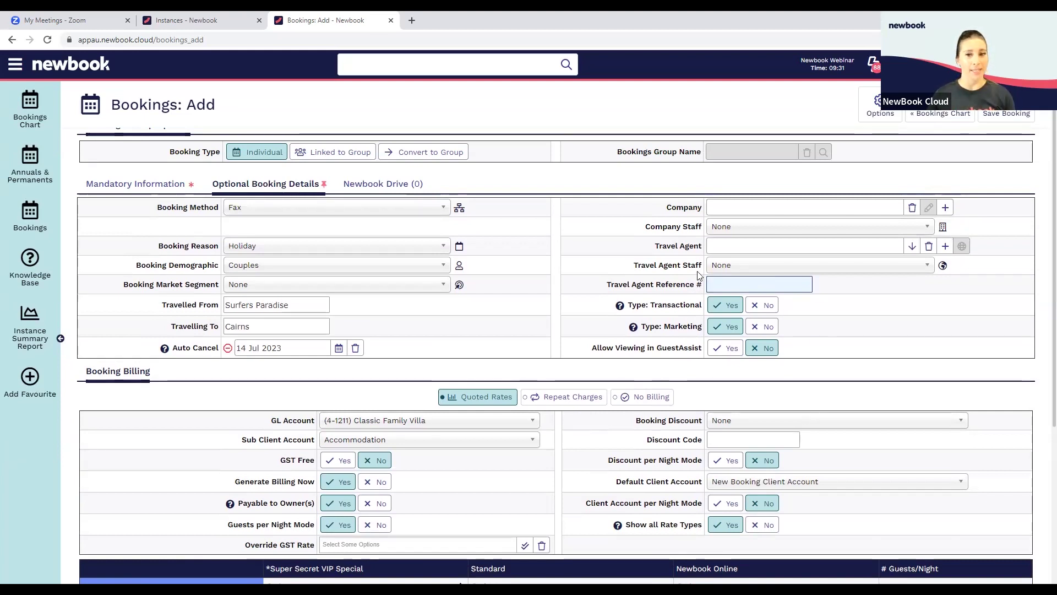
{"action": "left_click", "coordinate": [764, 244]}
{"action": "type", "text": "expedia"}
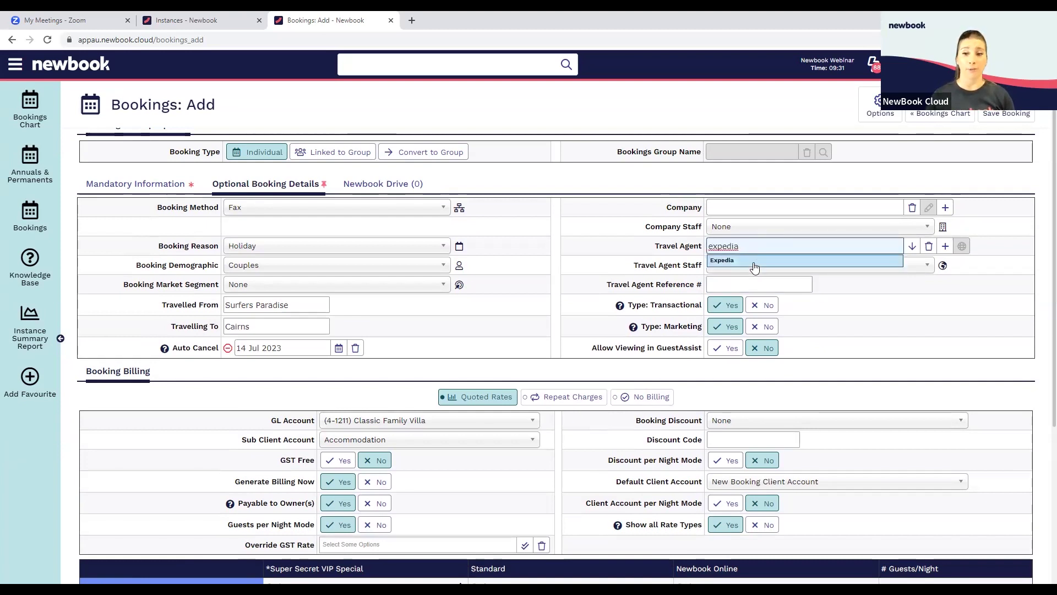
{"action": "left_click", "coordinate": [753, 262]}
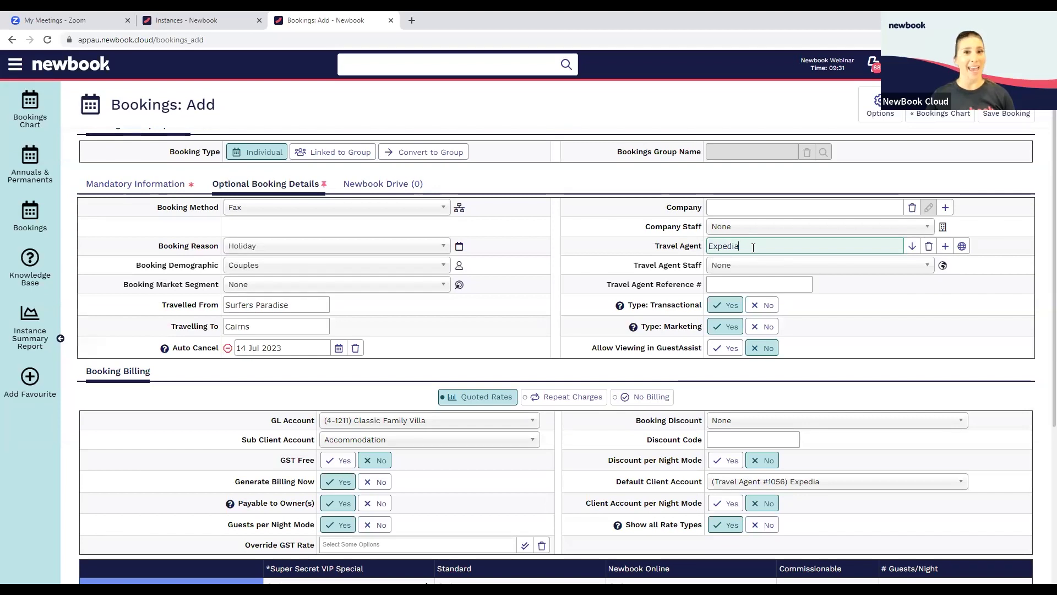
{"action": "scroll", "coordinate": [843, 396], "scroll_direction": "down", "scroll_amount": 3}
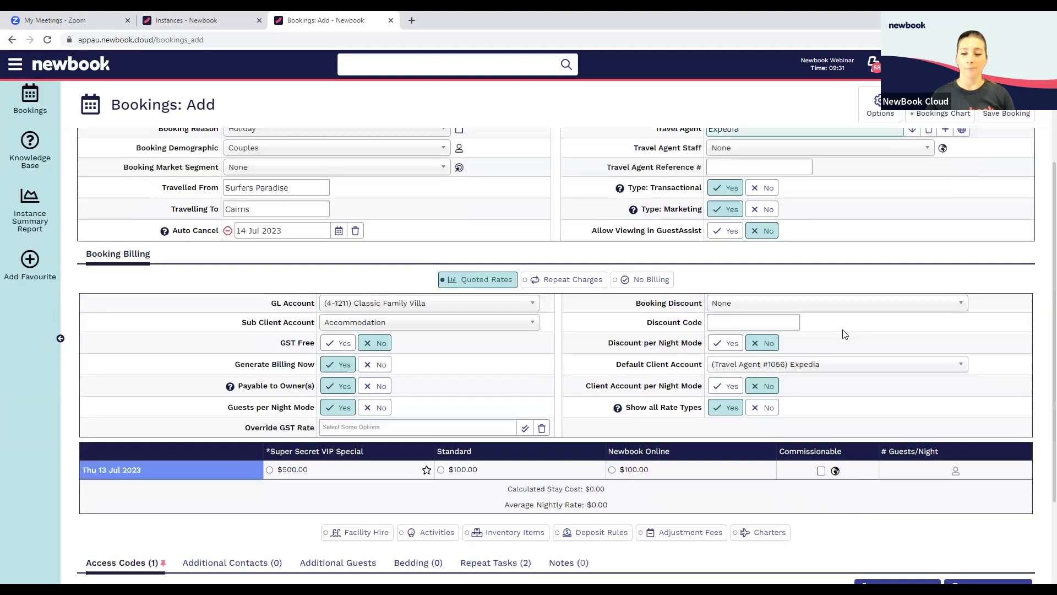
{"action": "left_click", "coordinate": [821, 423]}
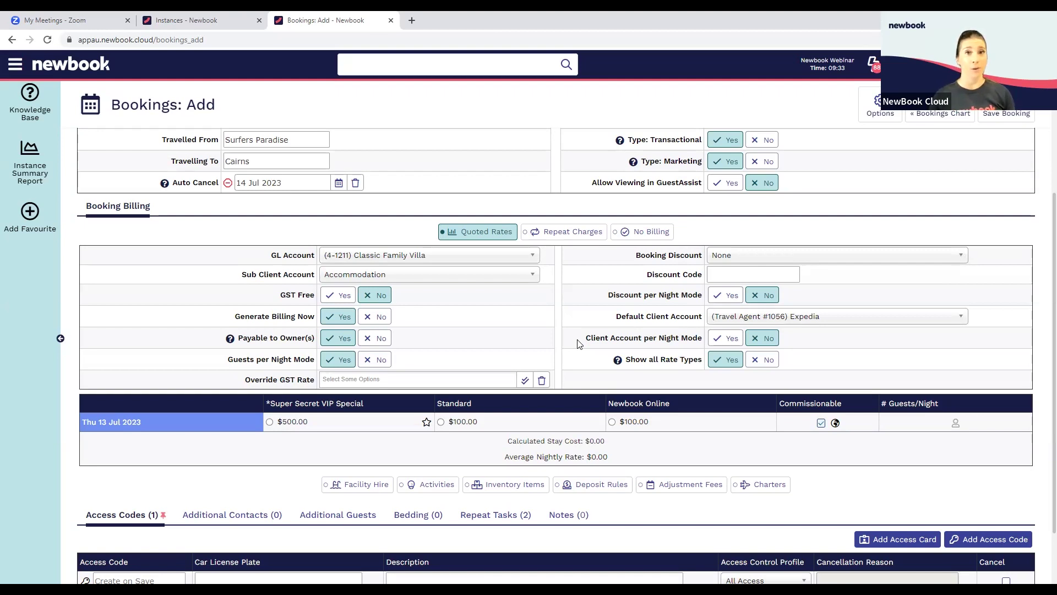
Step: Open Channel Manager Messages through a search for "channel", discarding the unsaved booking, and examine the status of Client Message #28
{"action": "scroll", "coordinate": [30, 149], "scroll_direction": "up", "scroll_amount": 4}
{"action": "left_click", "coordinate": [14, 64]}
{"action": "type", "text": "cancle"}
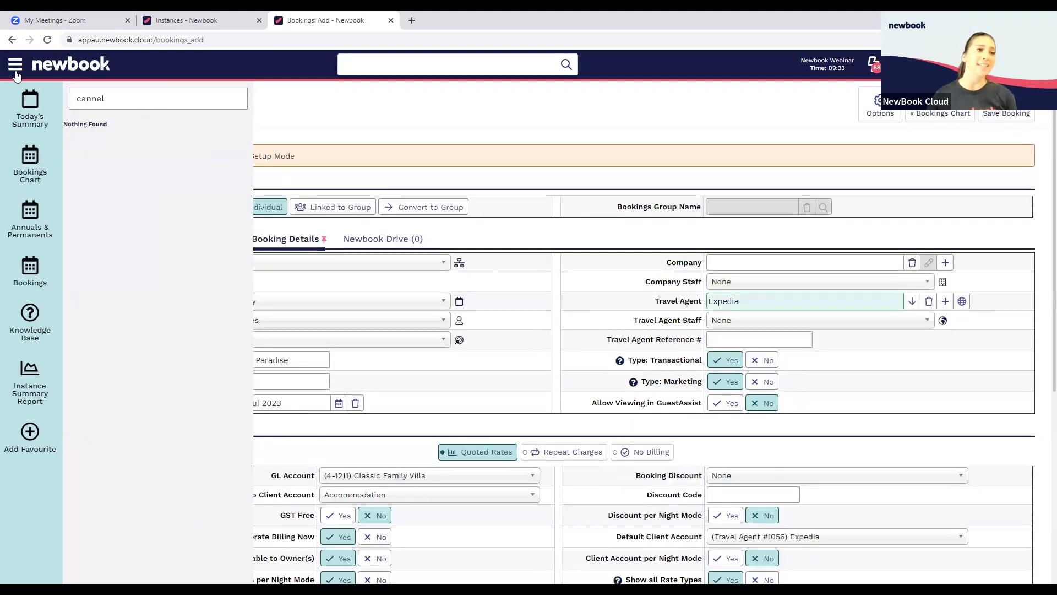
{"action": "key", "text": "BackSpace"}
{"action": "key", "text": "BackSpace"}
{"action": "key", "text": "BackSpace"}
{"action": "key", "text": "BackSpace"}
{"action": "key", "text": "BackSpace"}
{"action": "key", "text": "BackSpace"}
{"action": "type", "text": "channel"}
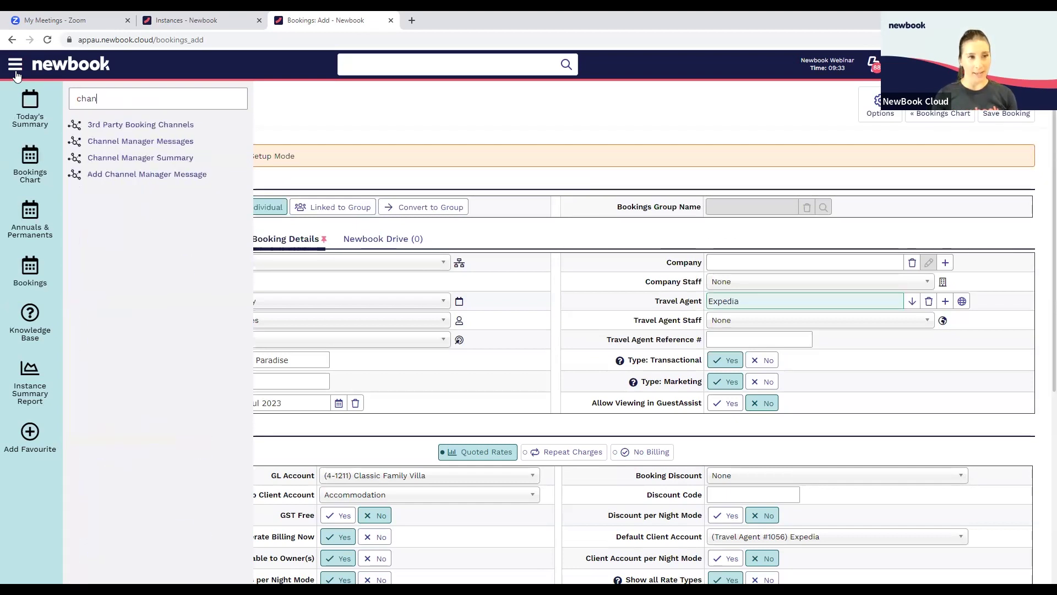
{"action": "left_click", "coordinate": [166, 144]}
{"action": "left_click", "coordinate": [621, 346]}
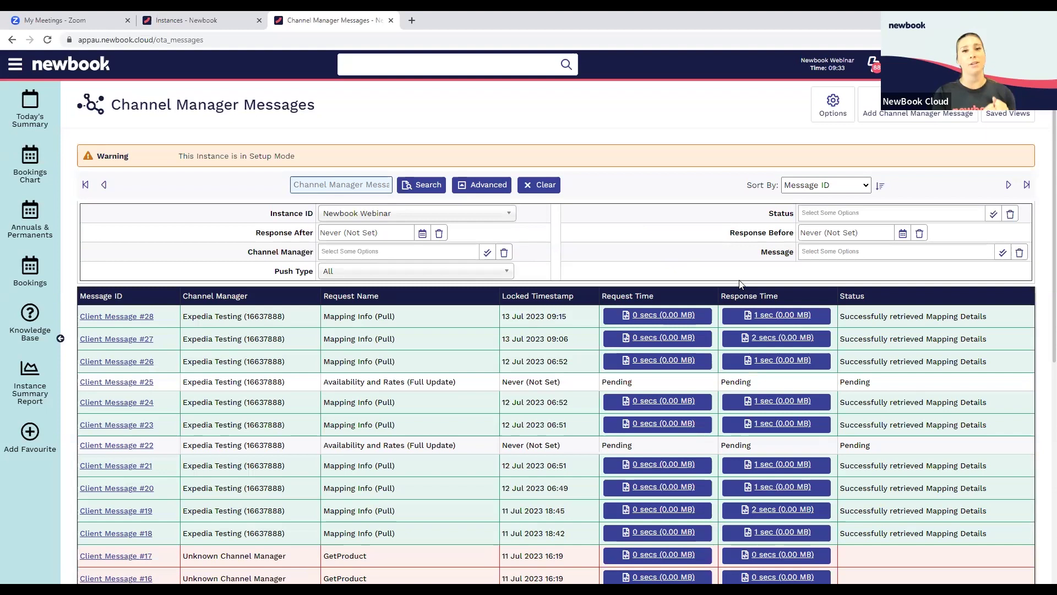
{"action": "left_click_drag", "start_coordinate": [843, 315], "coordinate": [993, 322]}
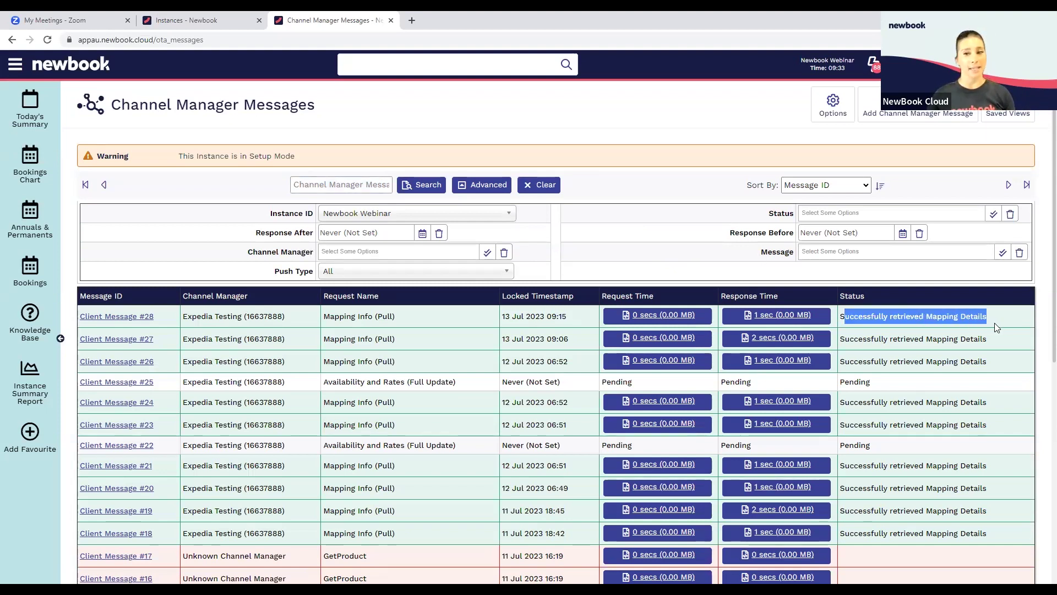
{"action": "left_click", "coordinate": [963, 287]}
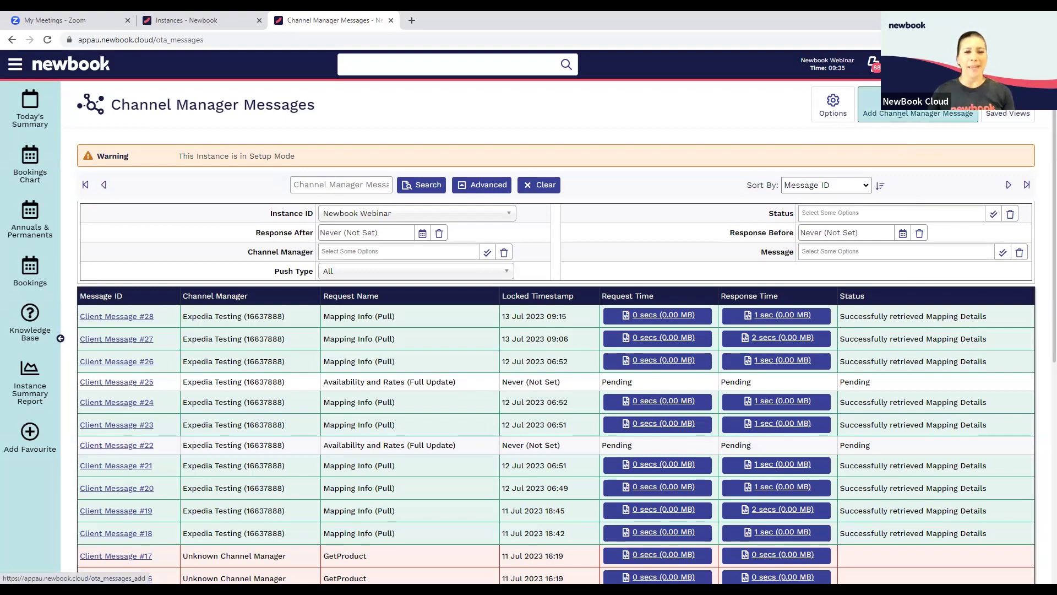
Step: Start a new channel manager message with Availability and Rates (Push) for Expedia Testing, and discard it without saving
{"action": "left_click", "coordinate": [872, 117]}
{"action": "left_click", "coordinate": [433, 212]}
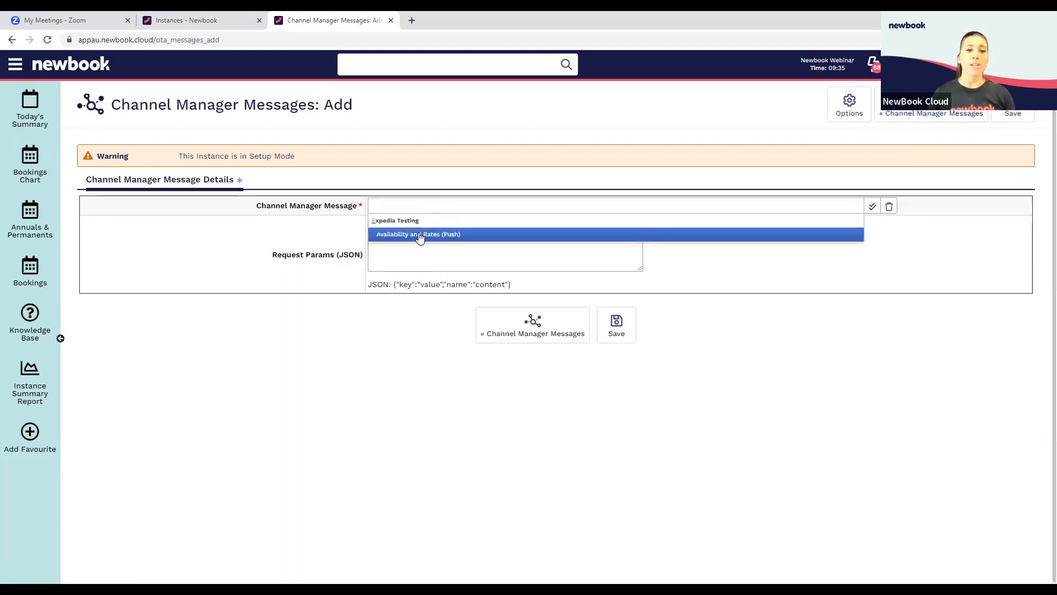
{"action": "left_click", "coordinate": [440, 234]}
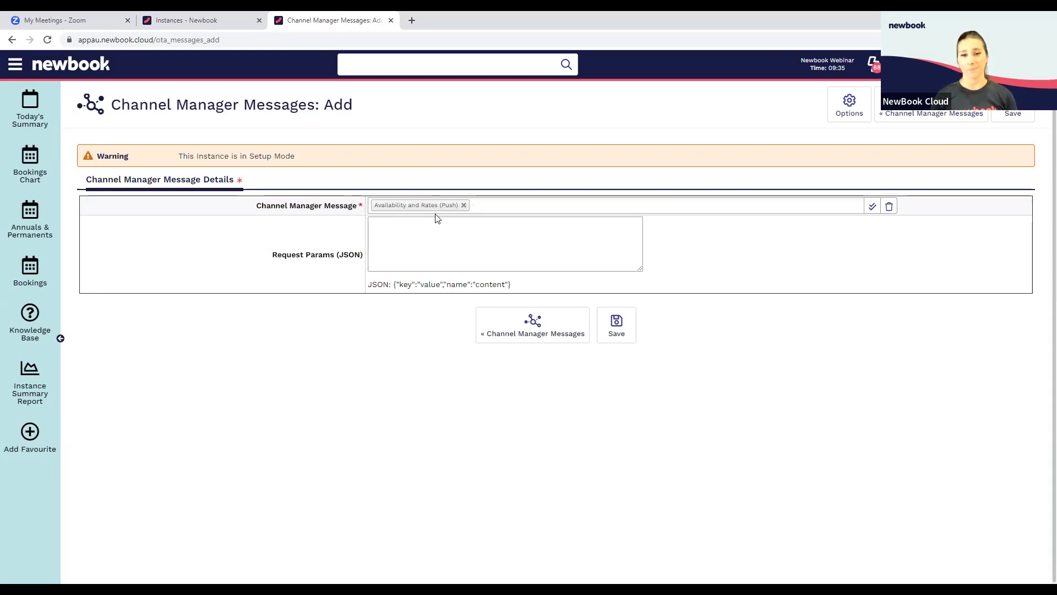
{"action": "left_click", "coordinate": [923, 120]}
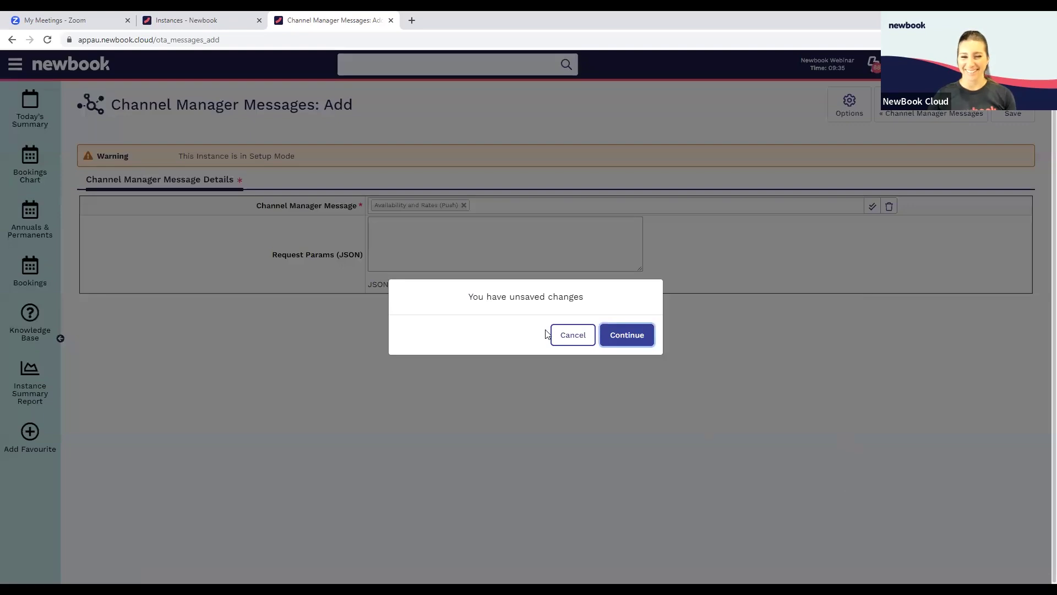
{"action": "left_click", "coordinate": [627, 333]}
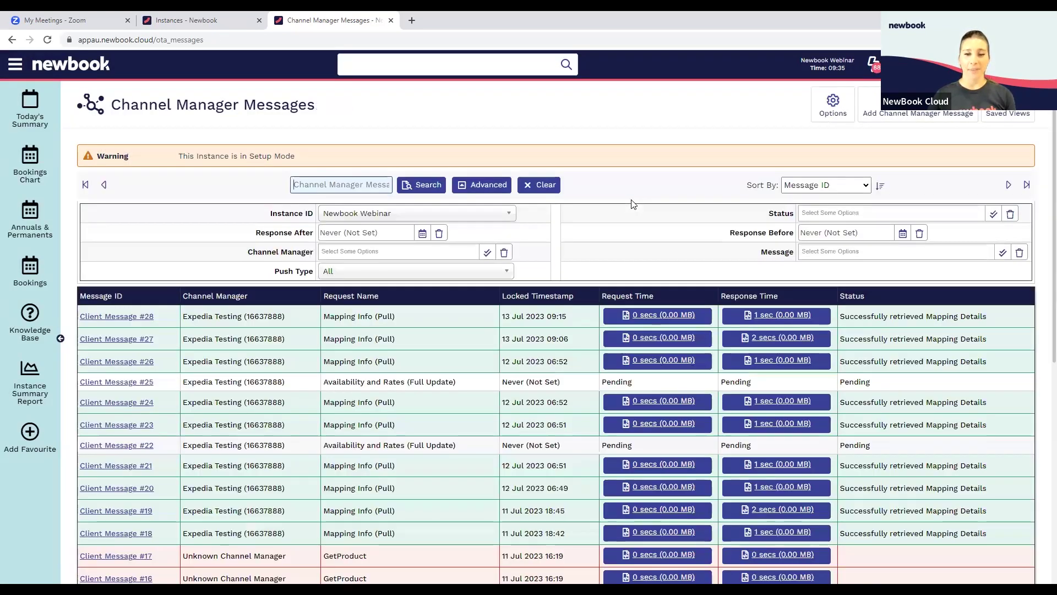
{"action": "left_click", "coordinate": [61, 69]}
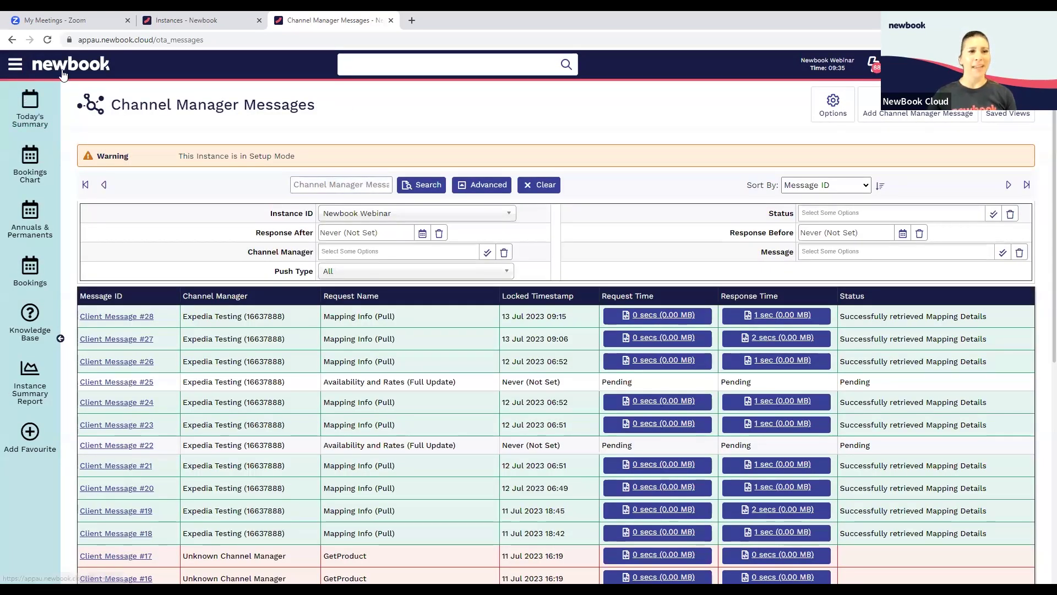